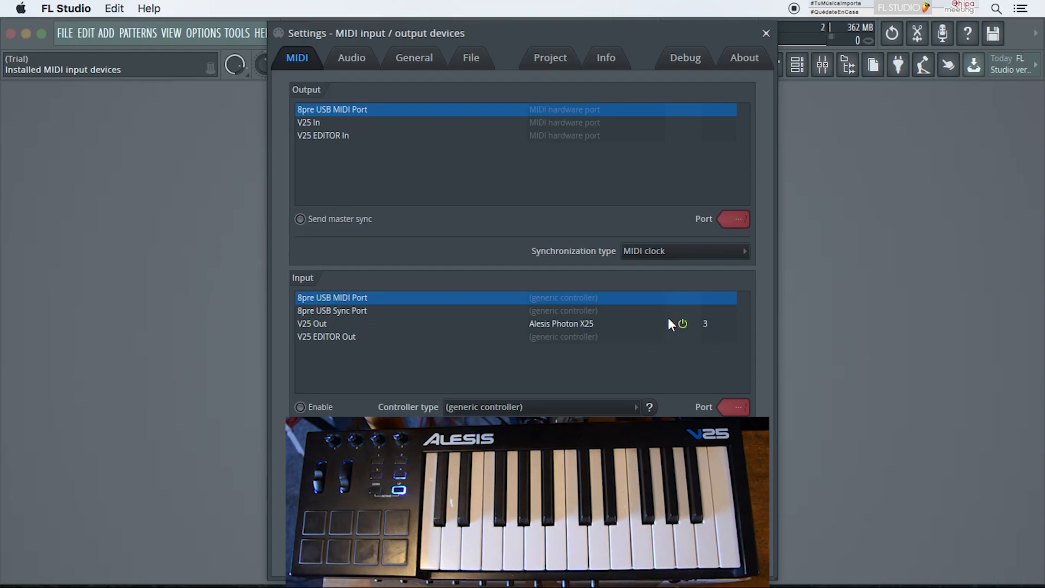
Step: Open the Audio settings and select MOTU 8pre USB as the audio device
left_click(341, 62)
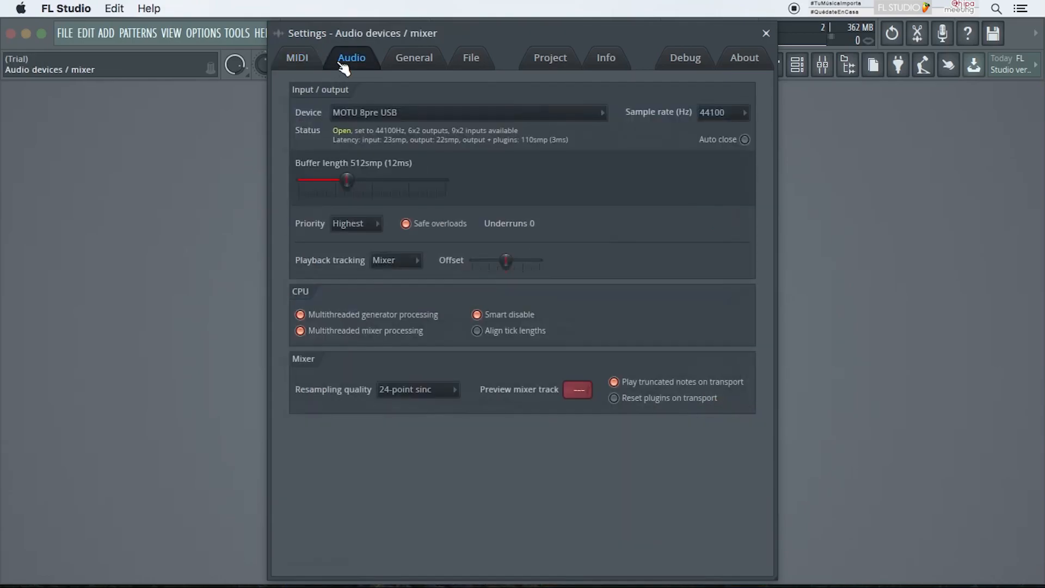
left_click(350, 112)
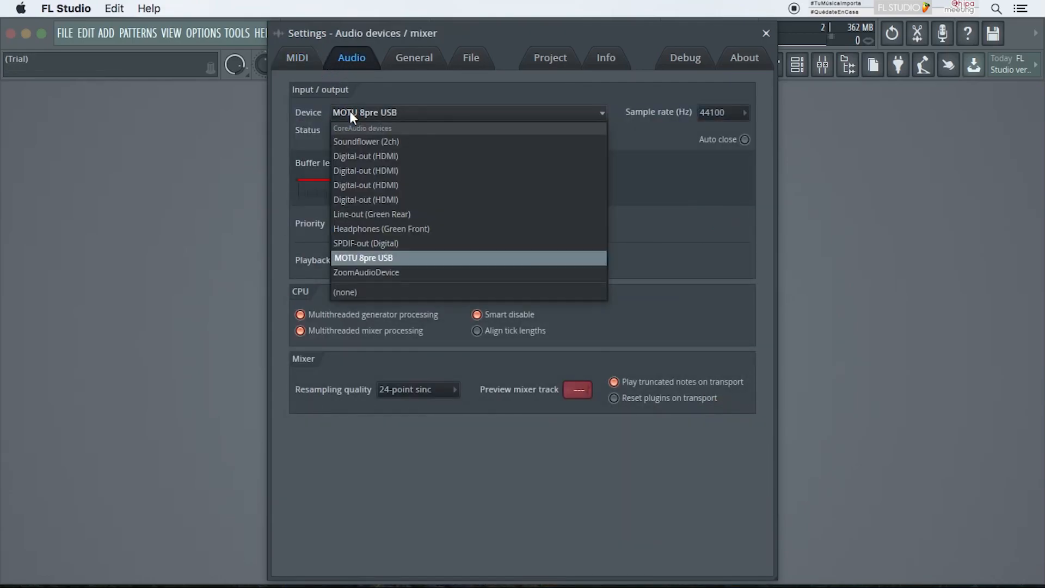
left_click(380, 257)
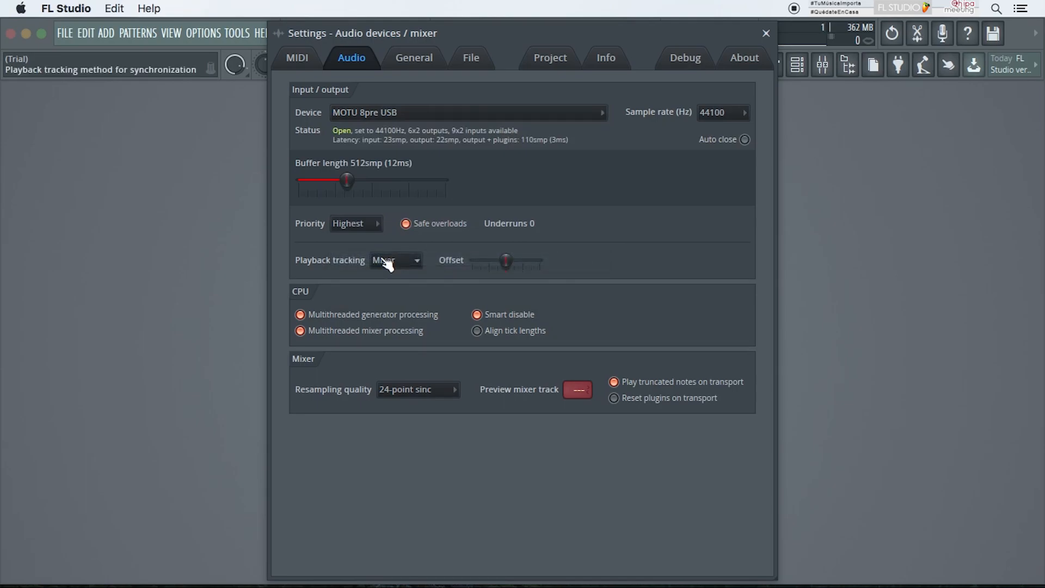
left_click(396, 114)
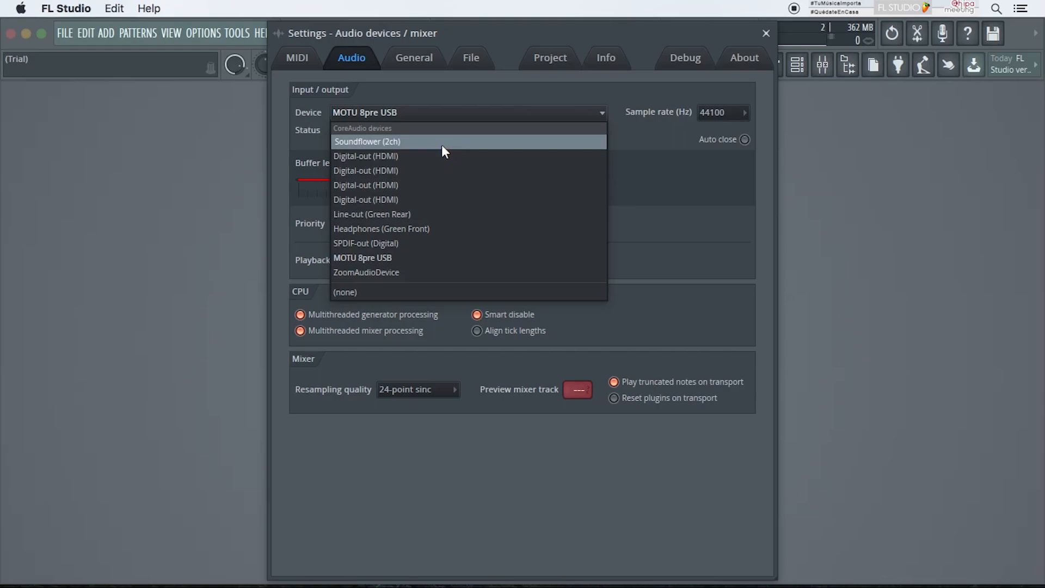
left_click(298, 140)
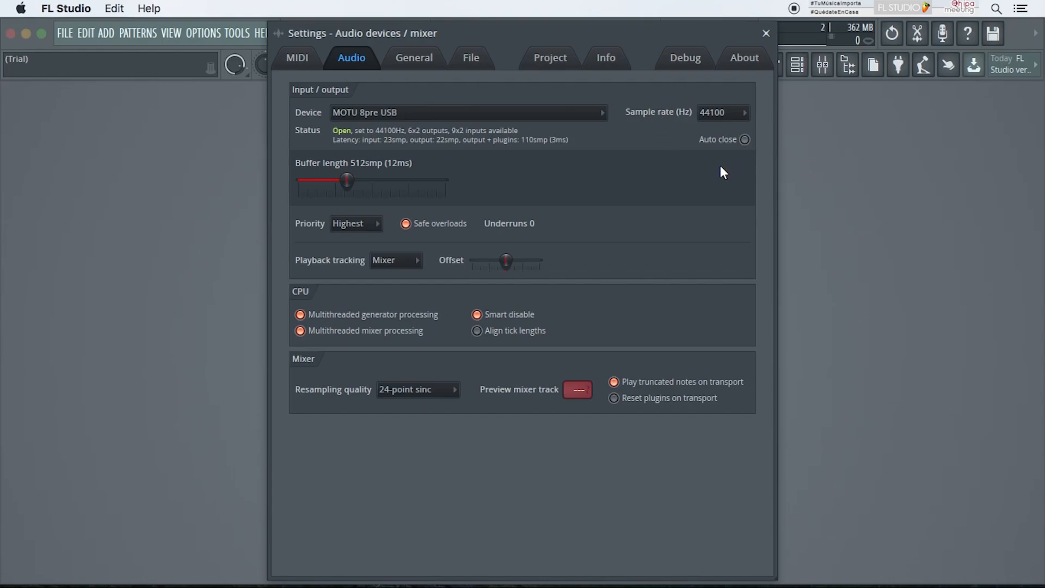
Step: Browse the General and File settings pages and close the settings window
left_click(408, 60)
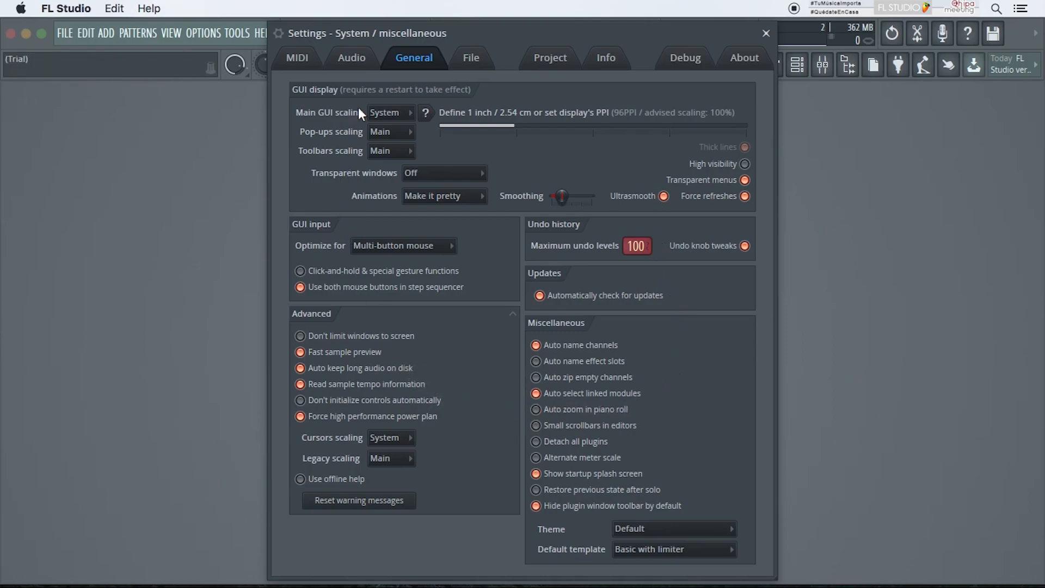
left_click(472, 59)
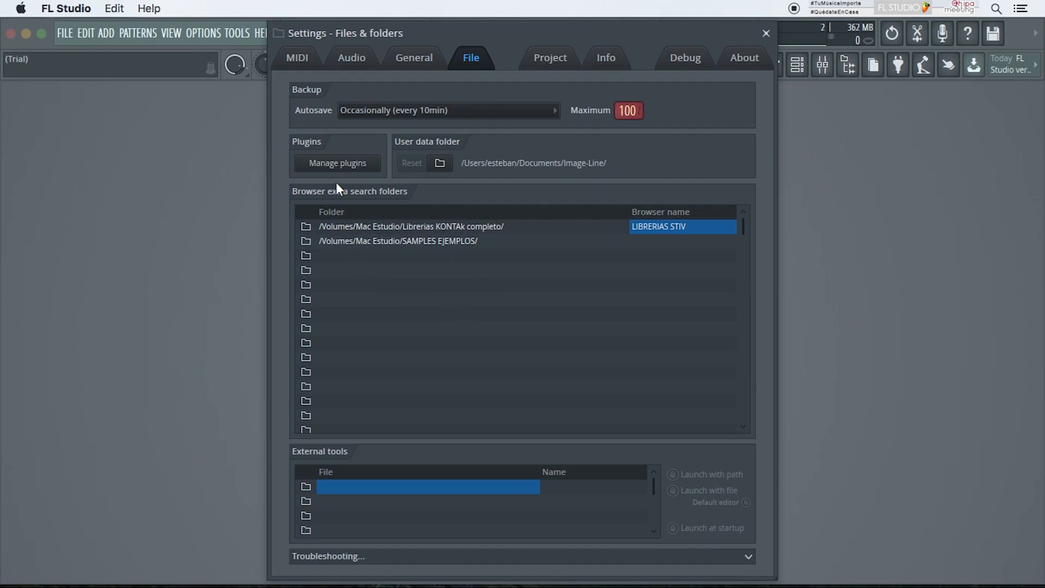
left_click(767, 33)
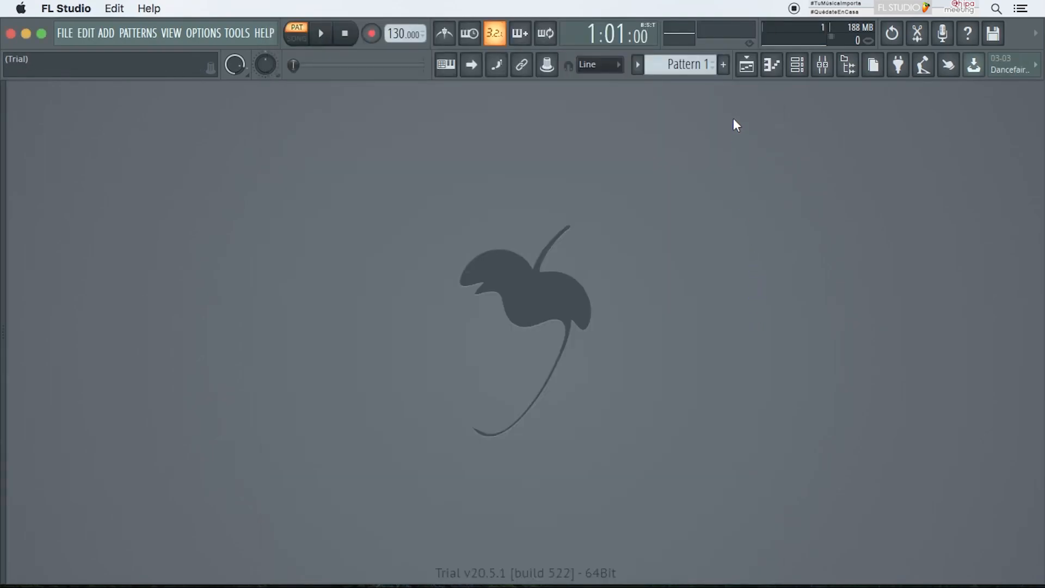
Step: Open the Playlist and move and enlarge its window
left_click(746, 65)
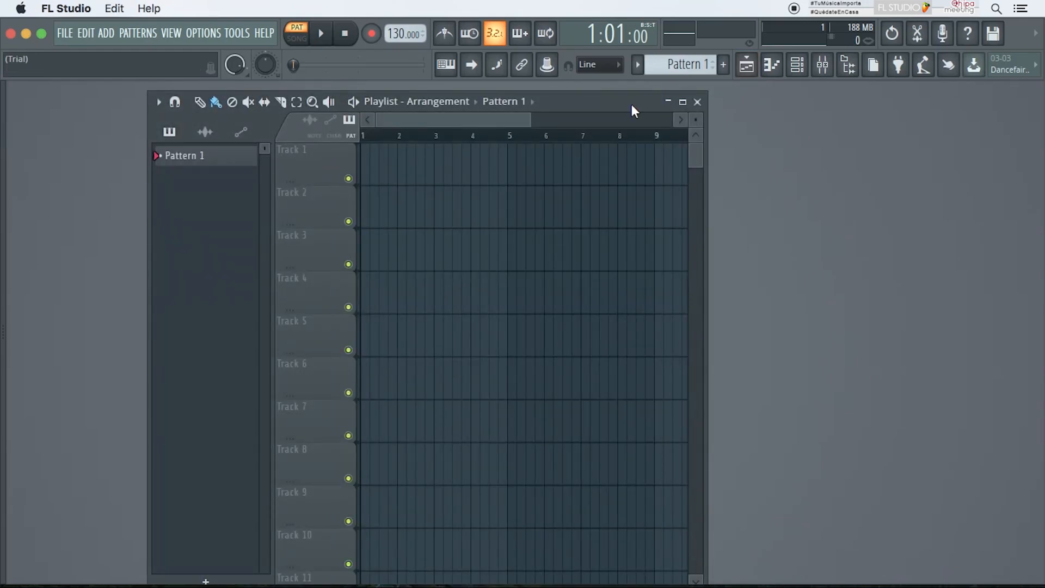
left_click_drag(632, 104, 681, 104)
left_click_drag(756, 226, 972, 256)
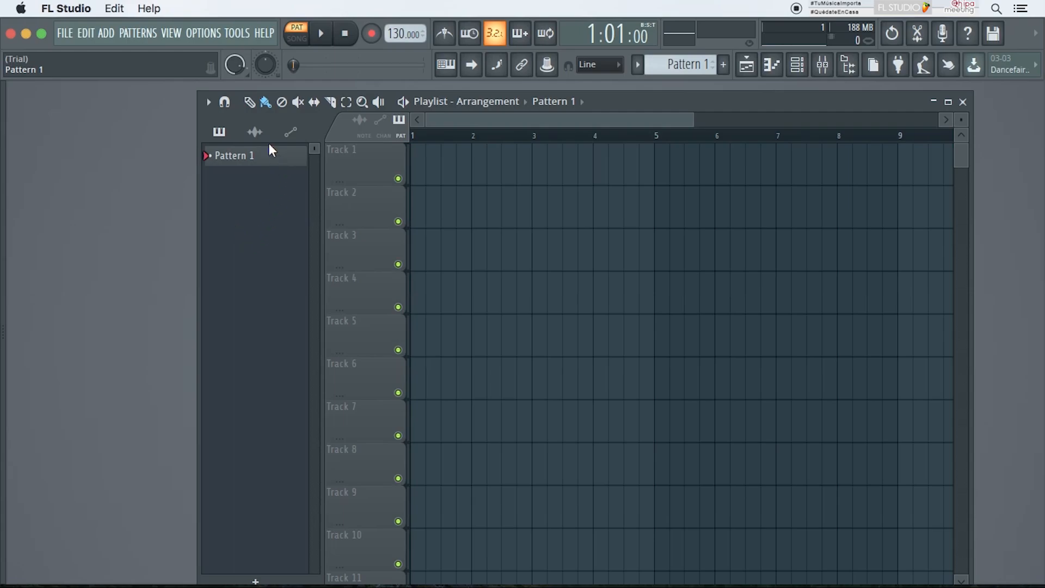
Step: Browse the Playlist picker's audio and automation clip lists and close the Playlist
left_click(254, 132)
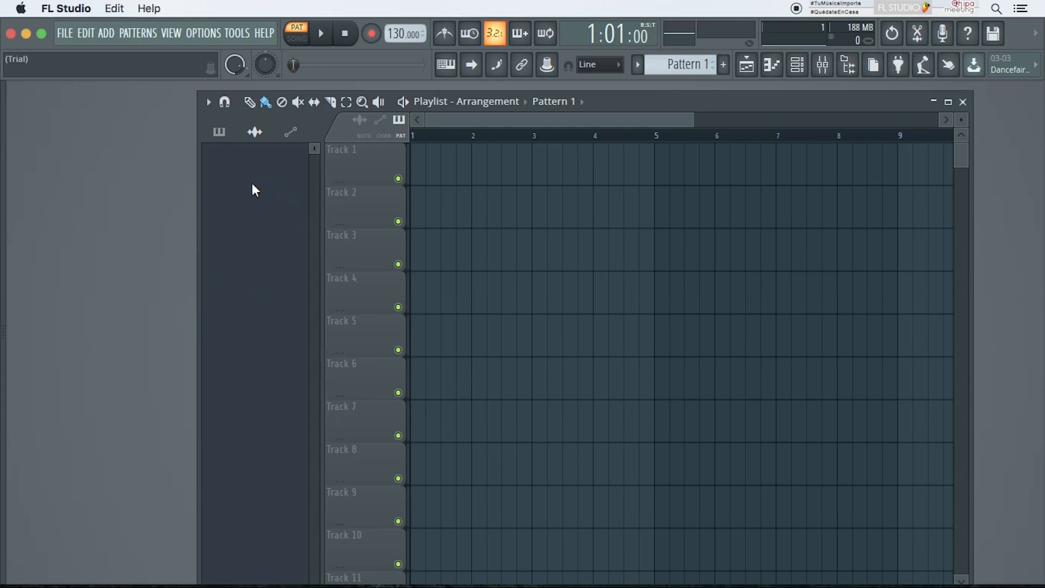
left_click(291, 136)
left_click(746, 64)
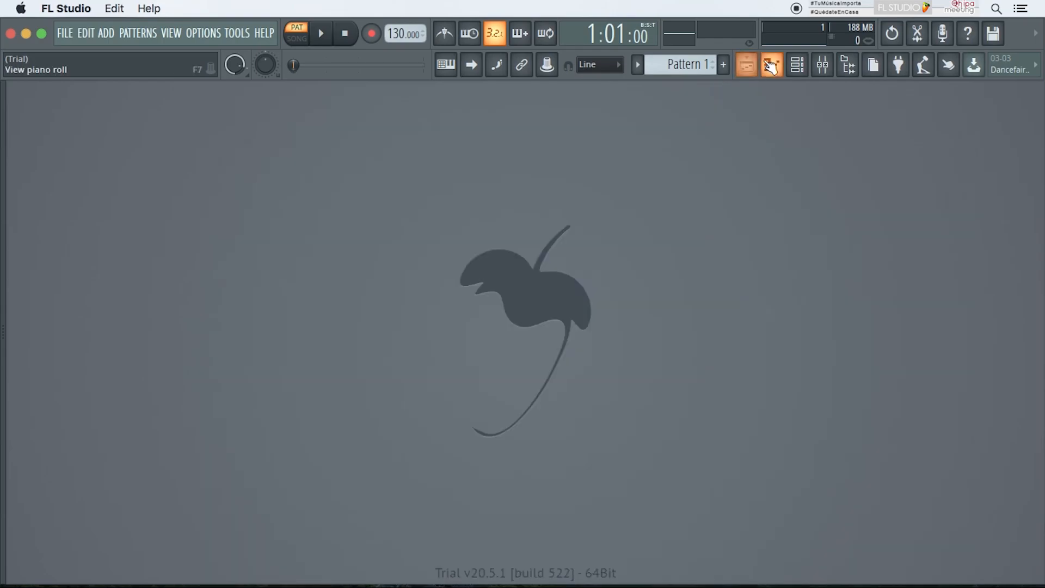
Step: Open the Kick piano roll and draw notes C#4, D4, F4 and B4 in the first bar
left_click(770, 65)
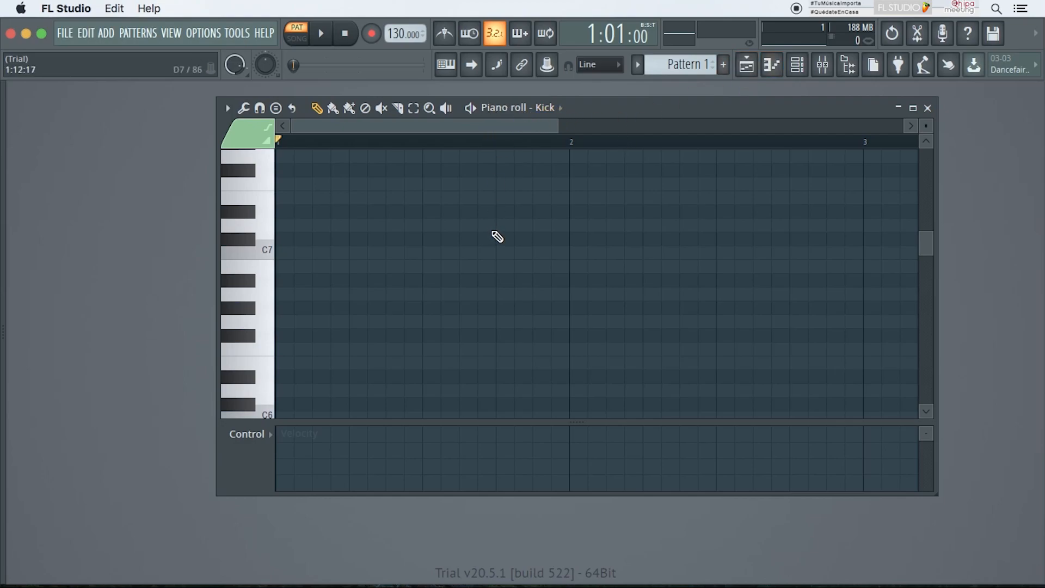
scroll(444, 313, "down", 5)
left_click_drag(334, 321, 372, 322)
left_click(443, 307)
left_click(517, 265)
left_click(591, 183)
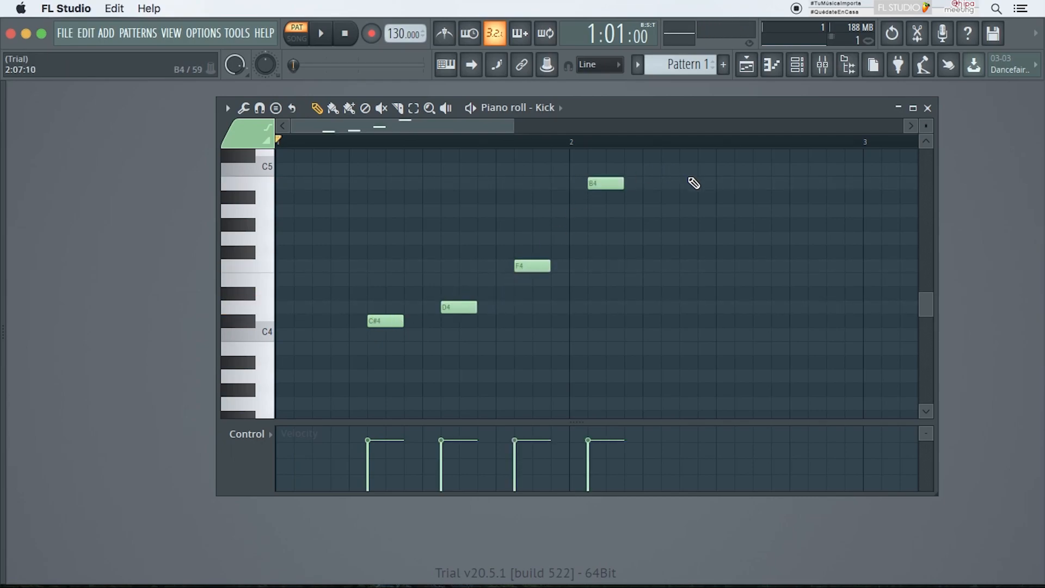
Step: Draw notes B4, F#4 and E4 in the second half of the bar
left_click(682, 183)
left_click(683, 252)
left_click(719, 320)
Step: Delete the E4, F#4, both B4 and the F4 notes from the piano roll
right_click(734, 320)
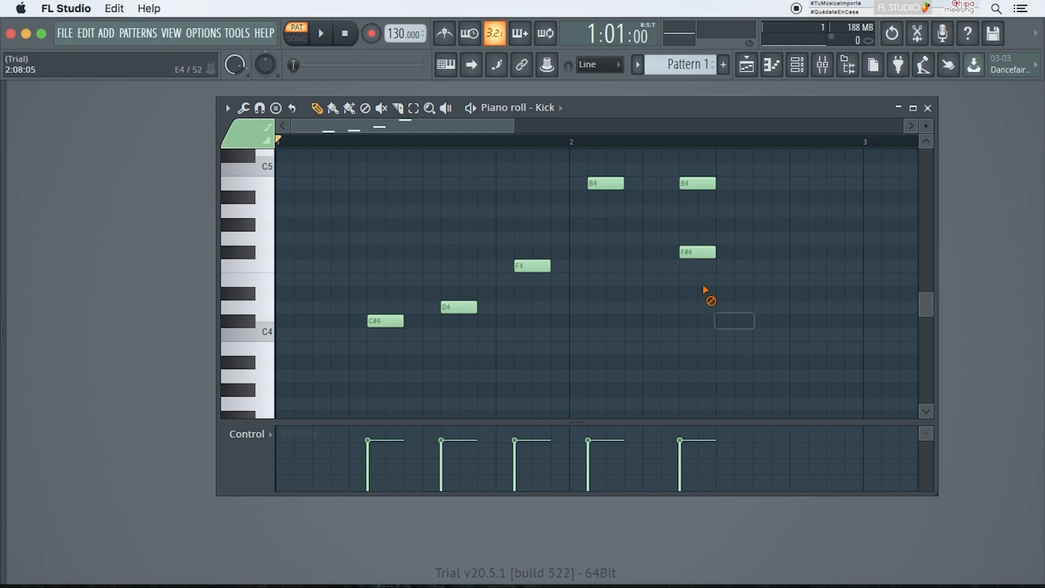
right_click(697, 252)
right_click(697, 183)
right_click(606, 183)
right_click(527, 266)
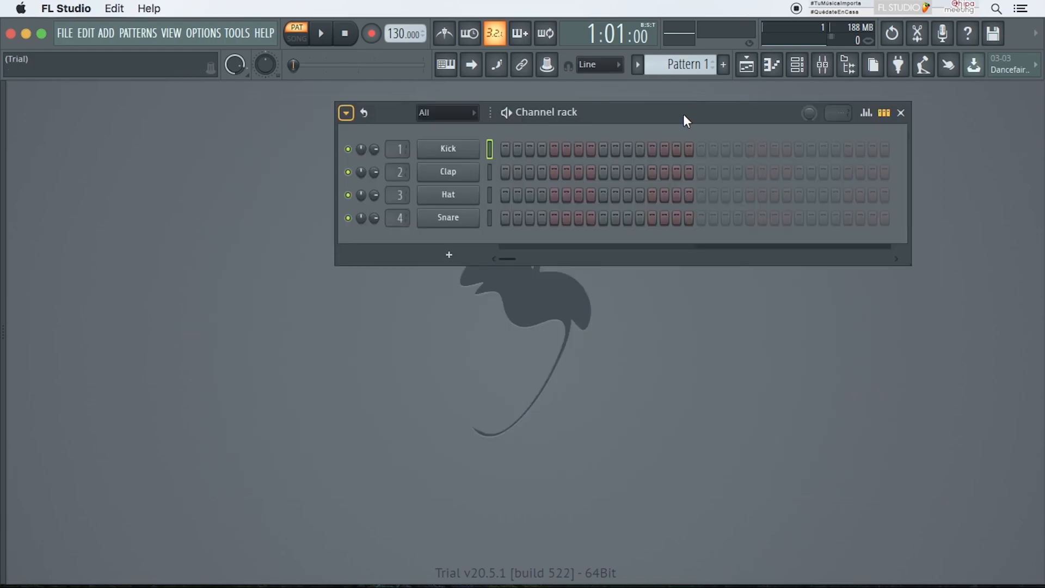
left_click_drag(684, 114, 625, 120)
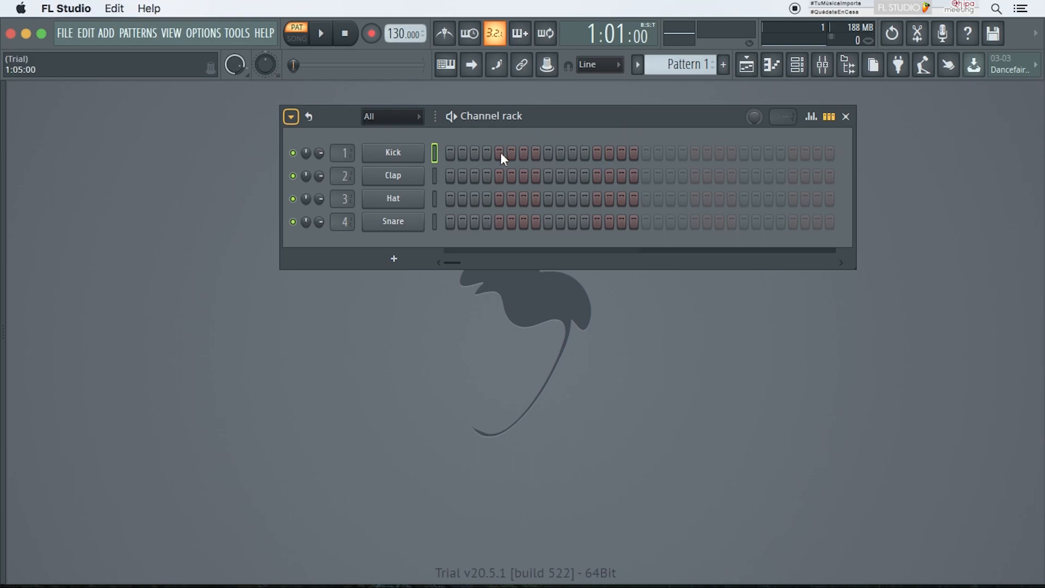
Step: Add an FL Keys instrument channel to the Channel rack
left_click(394, 259)
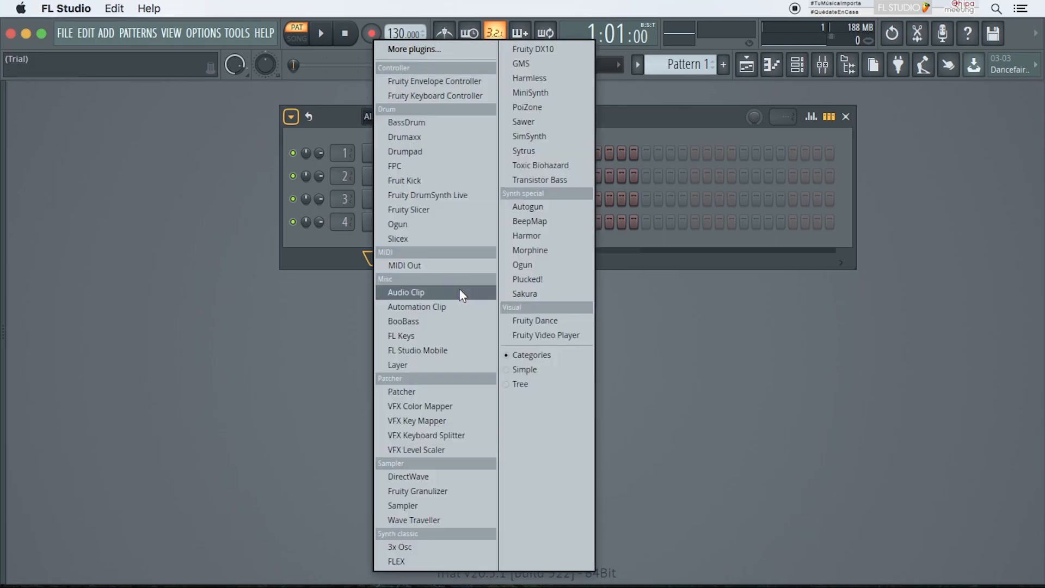
left_click(449, 337)
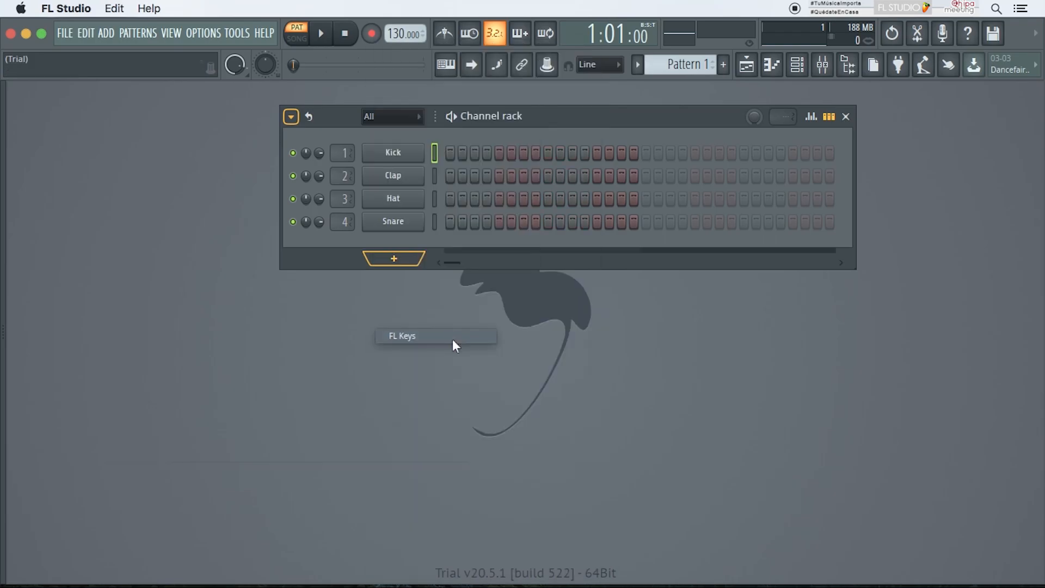
left_click(457, 241)
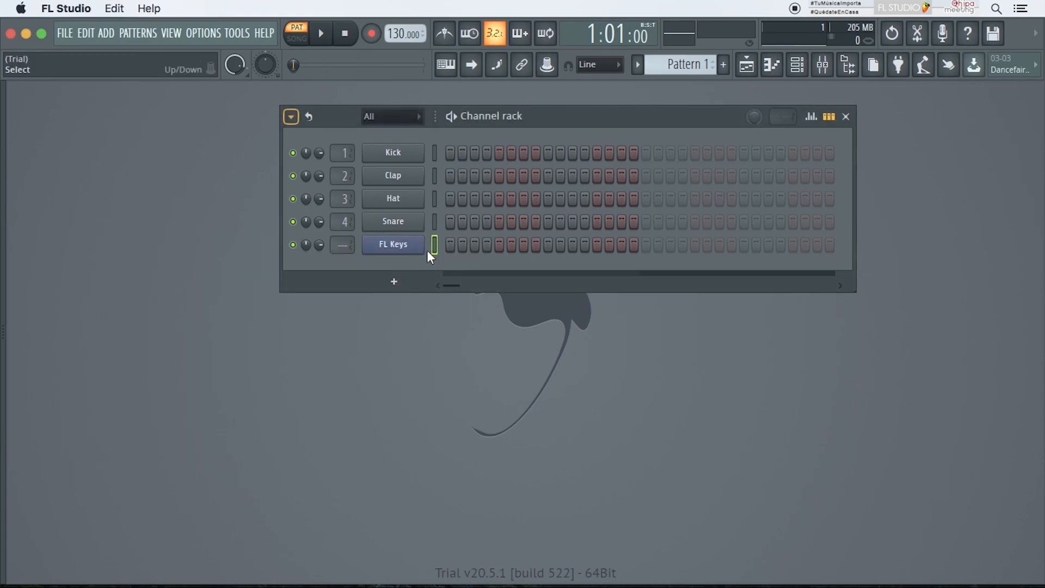
Step: Add an FL Studio Mobile instrument channel to the Channel rack
left_click(396, 277)
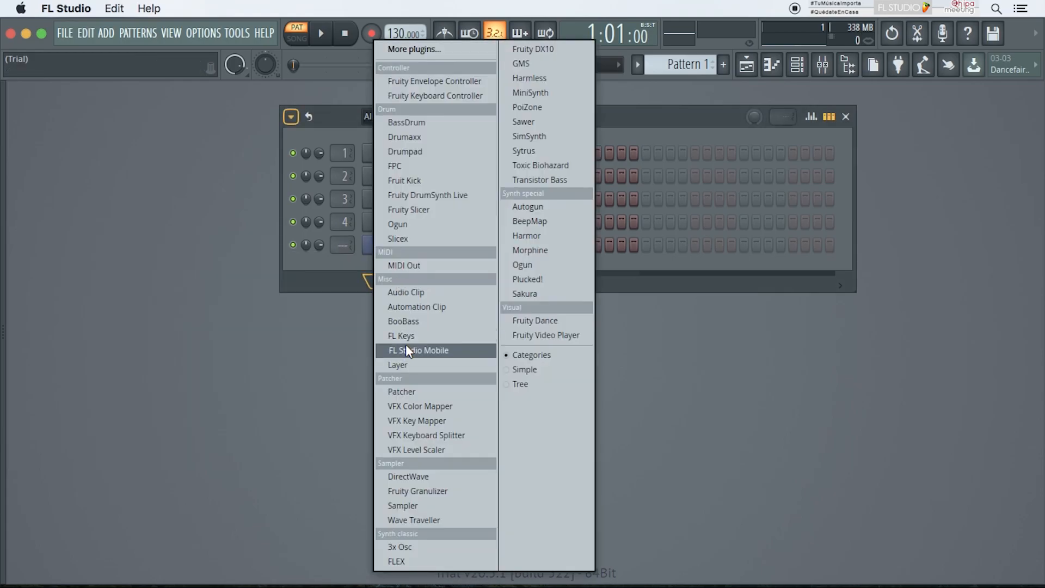
left_click(406, 349)
left_click(403, 180)
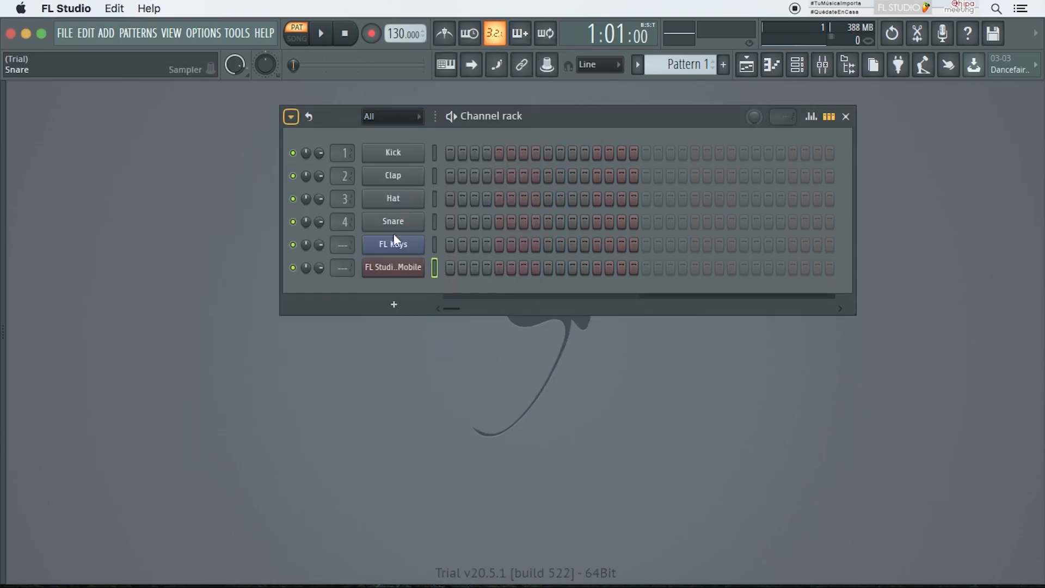
left_click(392, 303)
left_click(407, 181)
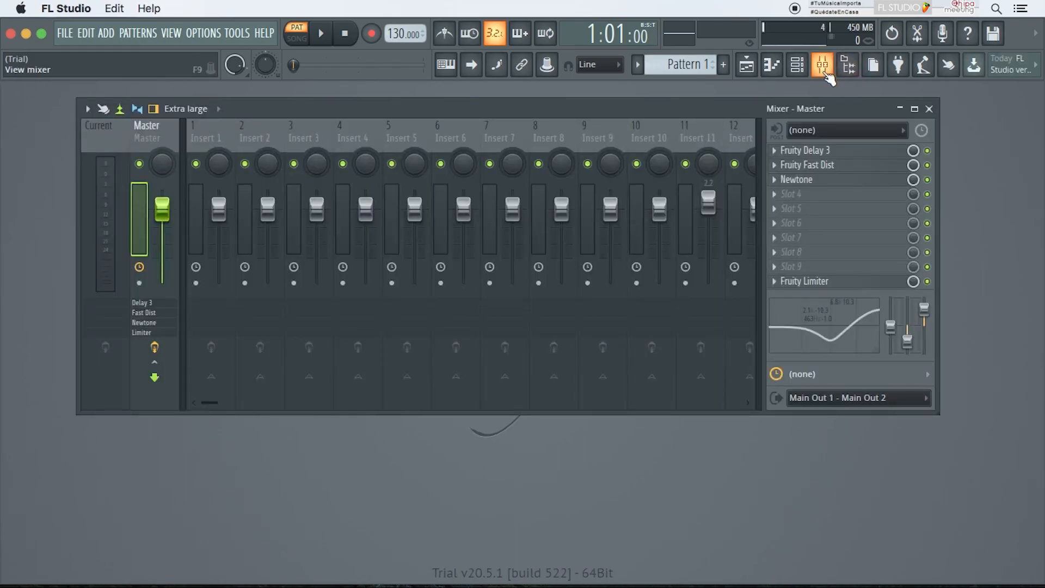
Step: View the Mixer and expand and collapse the Scores folder in the browser
left_click(824, 74)
left_click(846, 73)
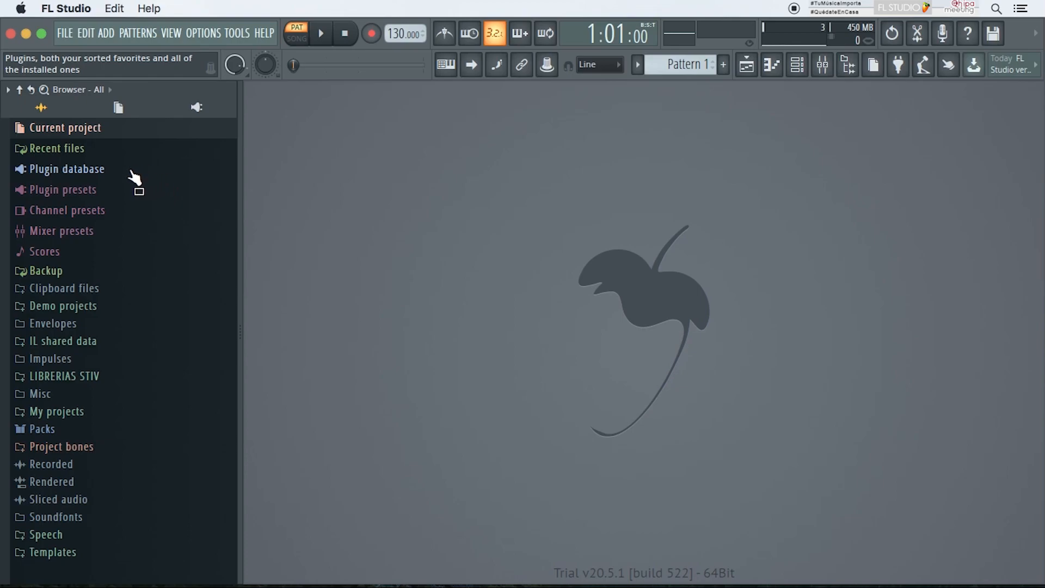
left_click(91, 254)
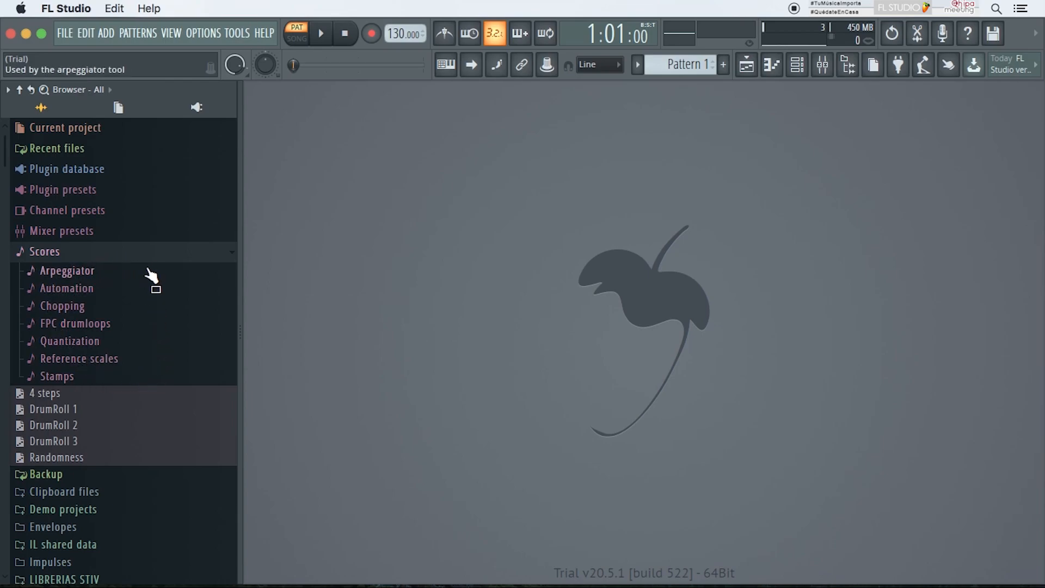
left_click(155, 254)
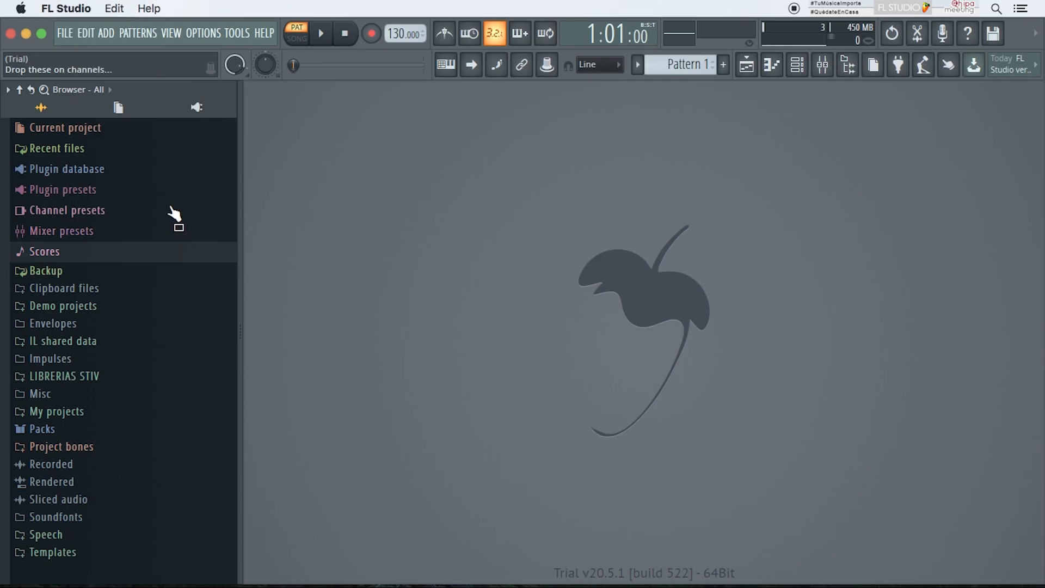
Step: Add the Mac Estudio SAMPLES EJEMPLOS folder as a browser extra search folder in the File settings and close them
left_click(205, 33)
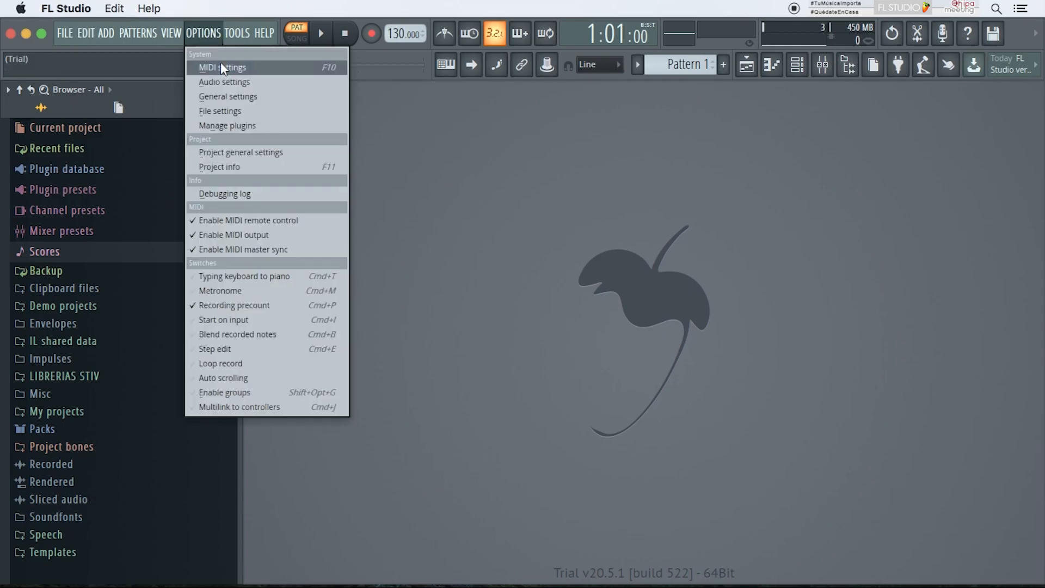
left_click(224, 97)
left_click(475, 64)
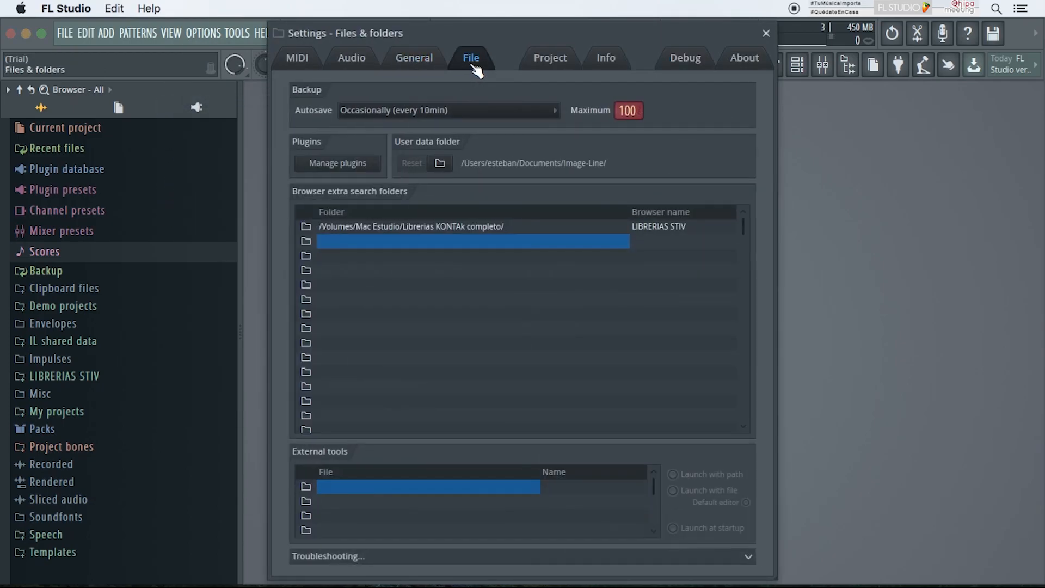
left_click(359, 241)
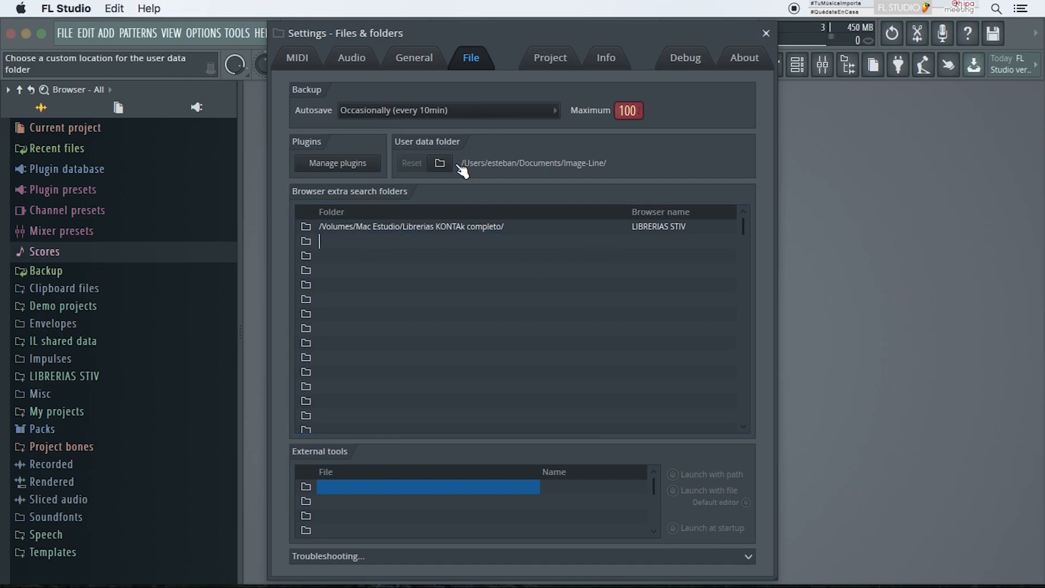
key("Return")
left_click(306, 241)
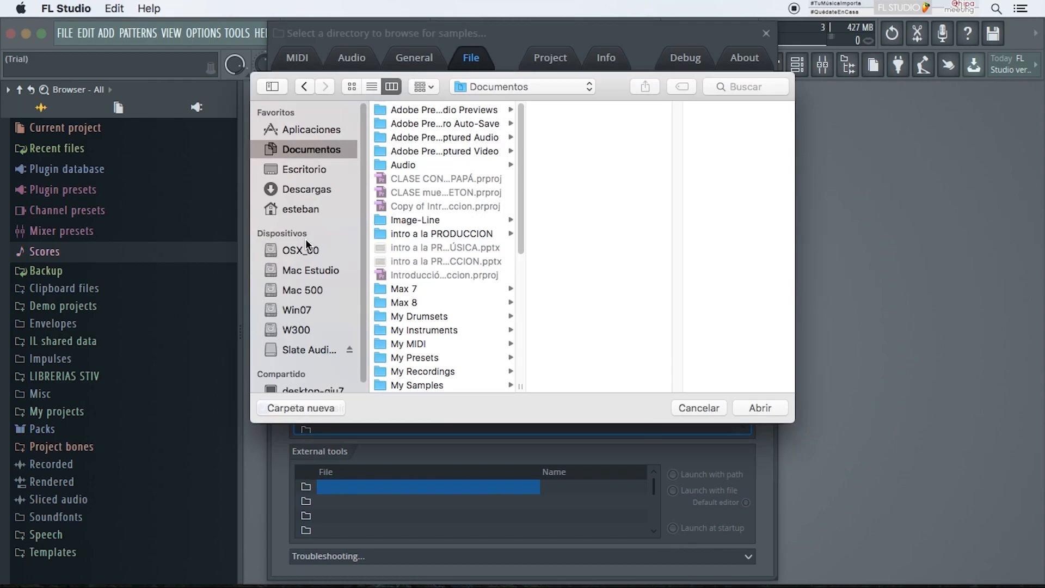
left_click(319, 270)
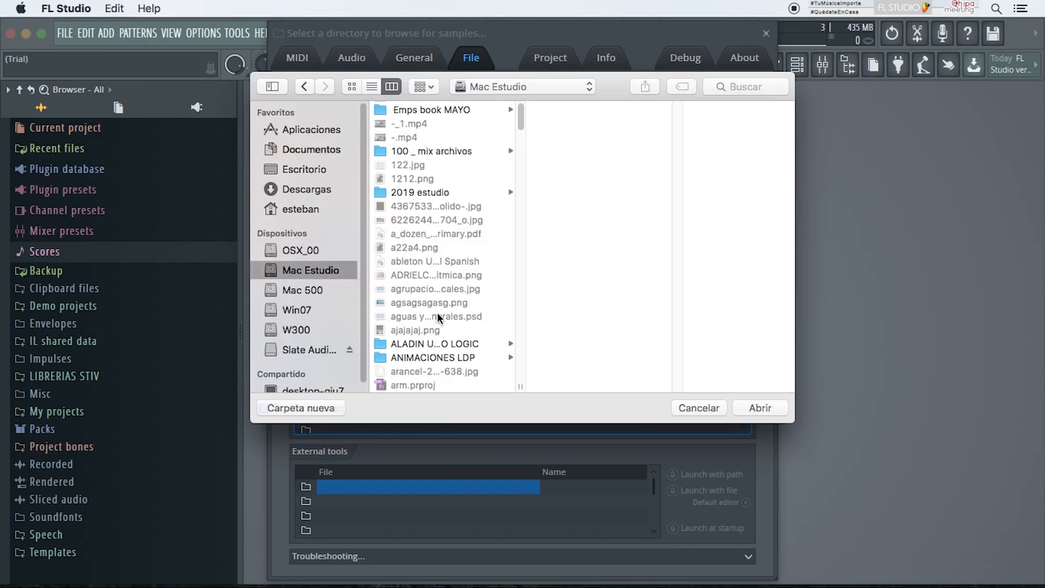
key("s")
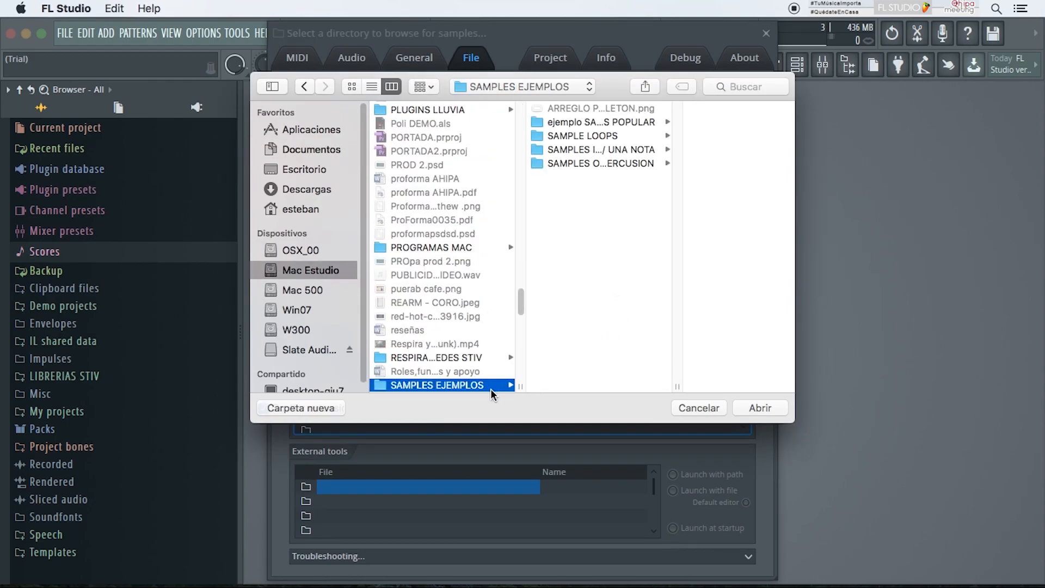
left_click(759, 408)
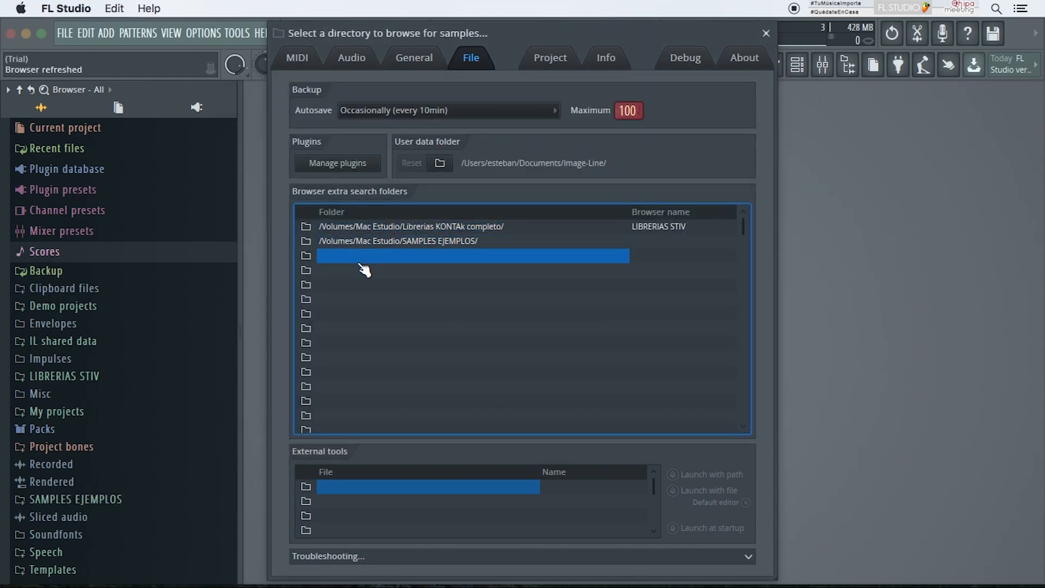
left_click(767, 34)
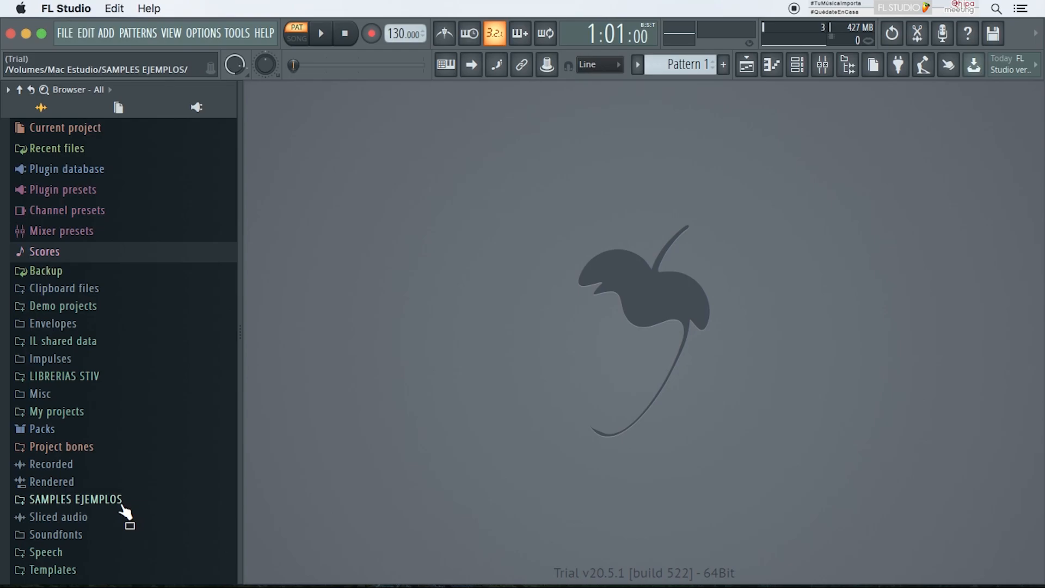
Step: Expand SAMPLES EJEMPLOS and its ejemplo SAMPLES VOICE CUTS POPULAR subfolder in the browser
left_click(76, 499)
scroll(163, 479, "down", 3)
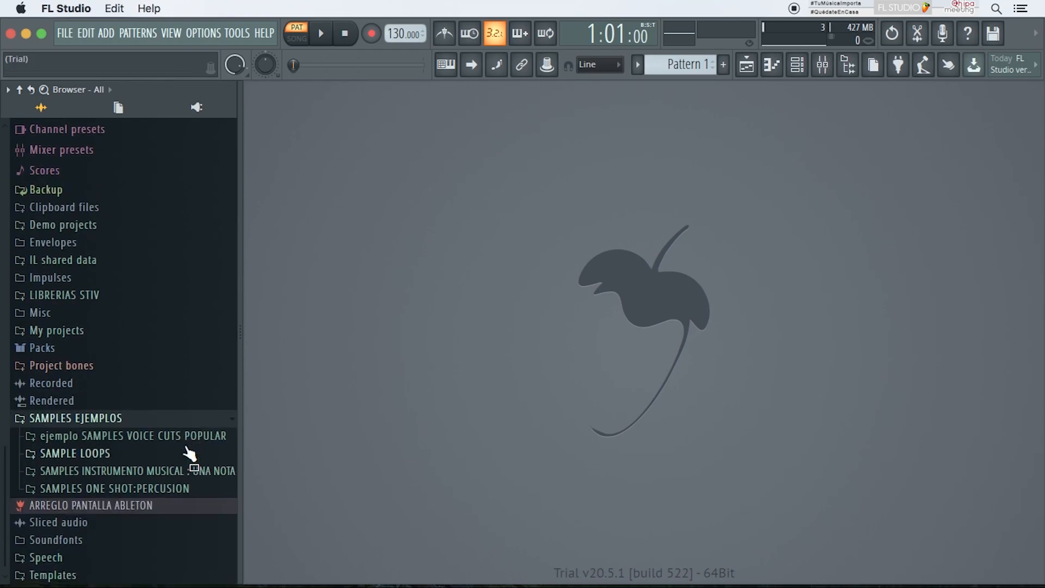
left_click(193, 436)
scroll(190, 449, "down", 3)
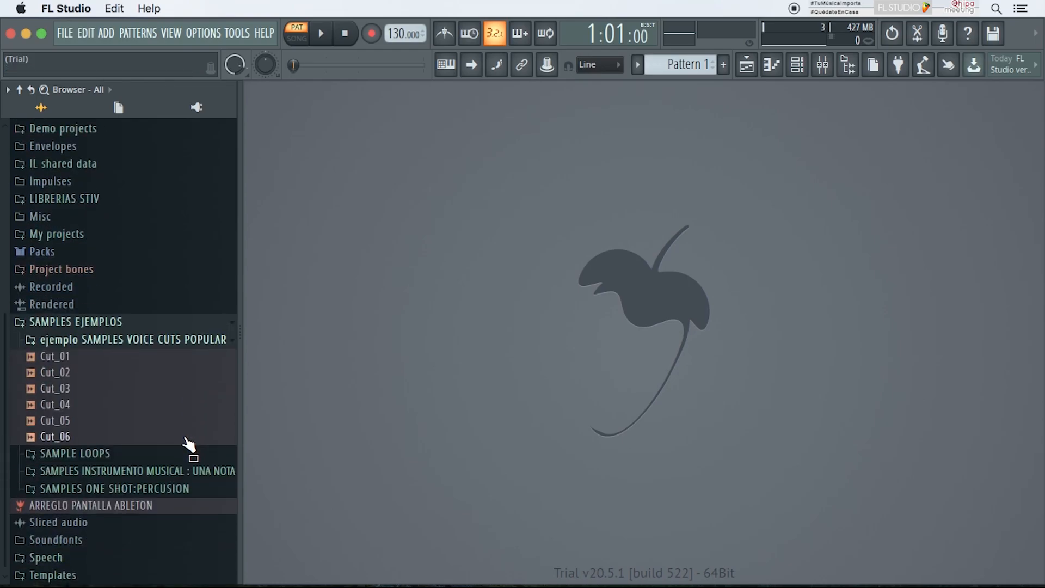
Step: Preview the voice cut samples Cut_01 to Cut_06 and open the SAMPLE LOOPS folder in the browser
left_click(117, 340)
scroll(131, 494, "down", 3)
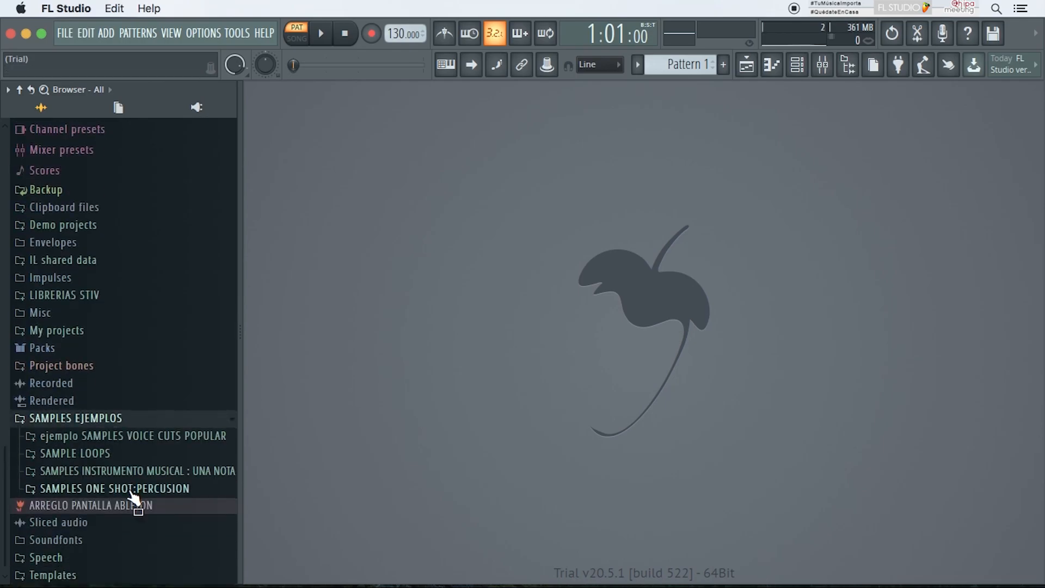
left_click(131, 440)
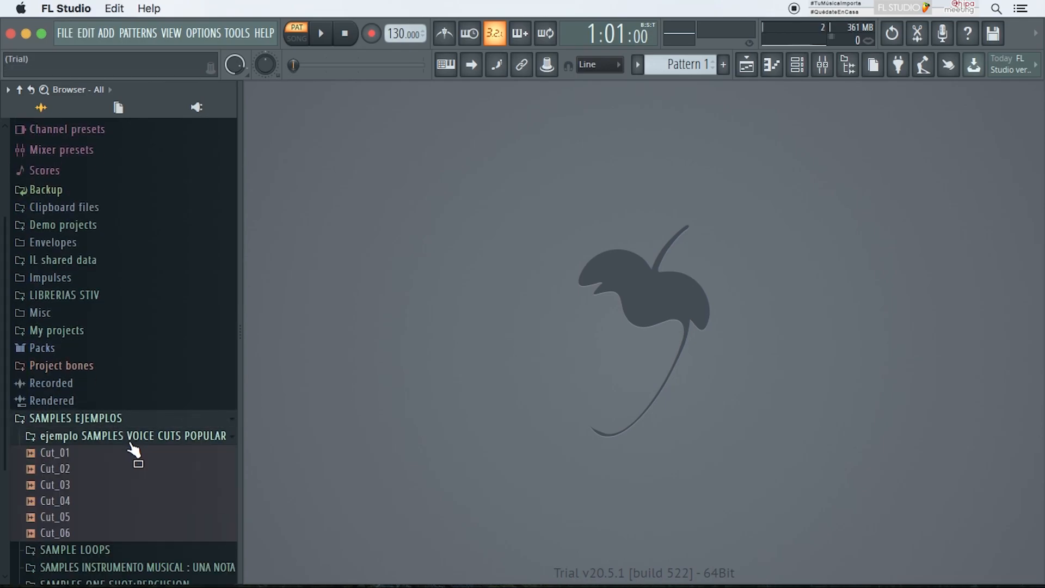
scroll(134, 449, "down", 3)
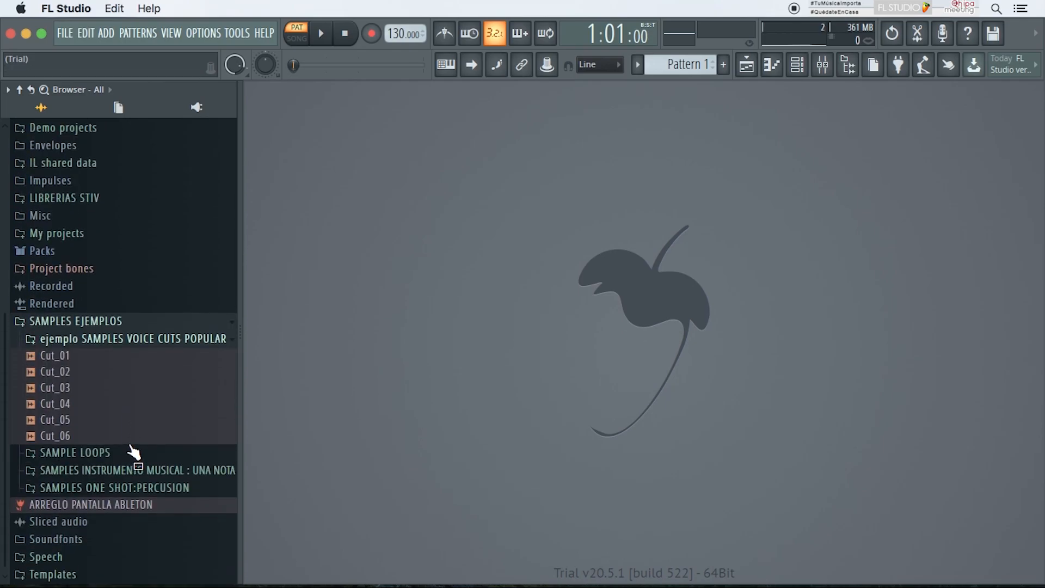
left_click(130, 365)
left_click(131, 390)
left_click(127, 422)
left_click(128, 437)
left_click(113, 454)
left_click(109, 468)
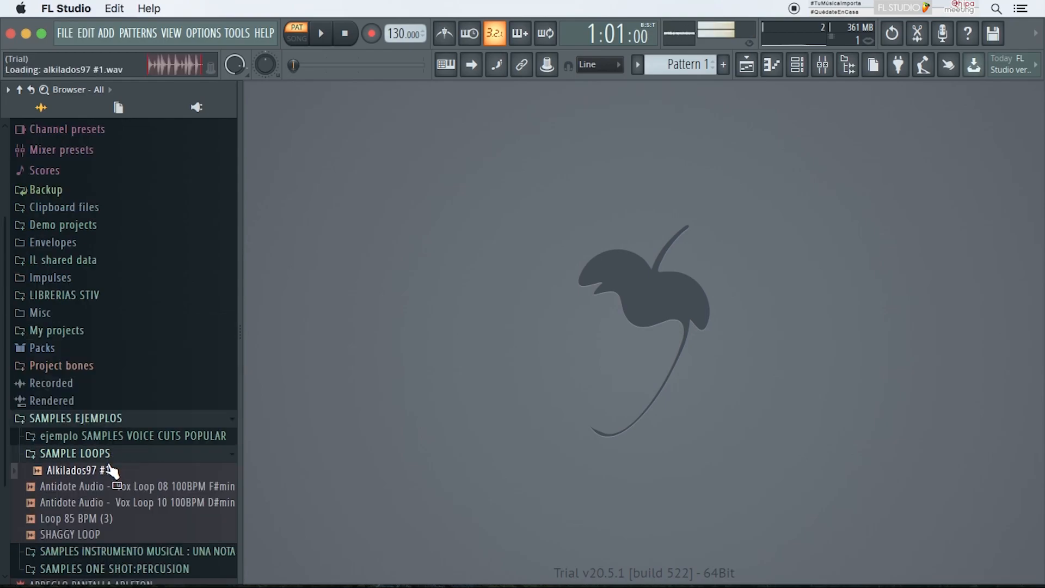
Step: Preview the loops in SAMPLE LOOPS, then collapse SAMPLE LOOPS and SAMPLES EJEMPLOS
scroll(110, 469, "down", 2)
left_click(129, 422)
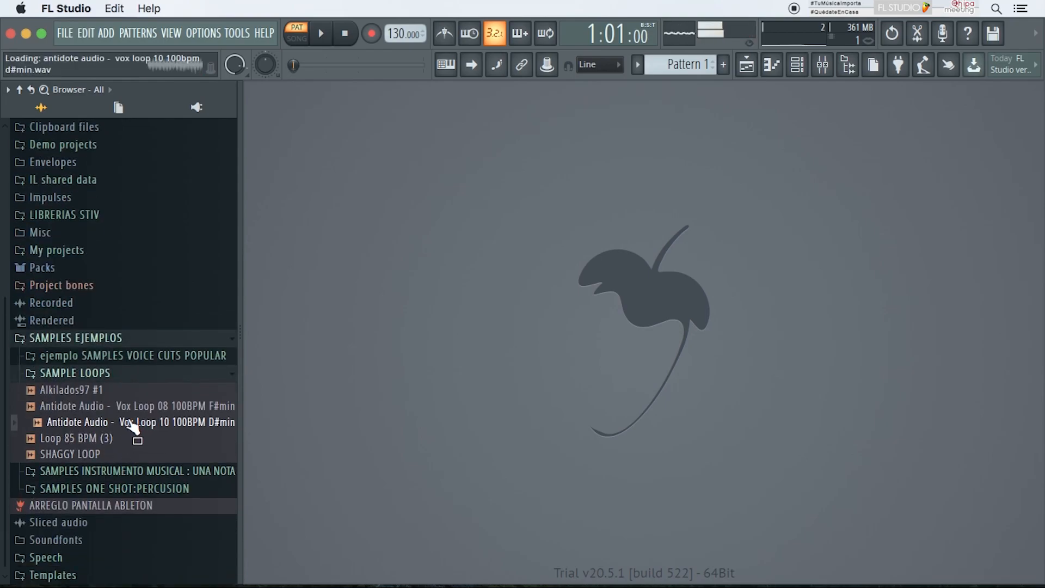
left_click(128, 439)
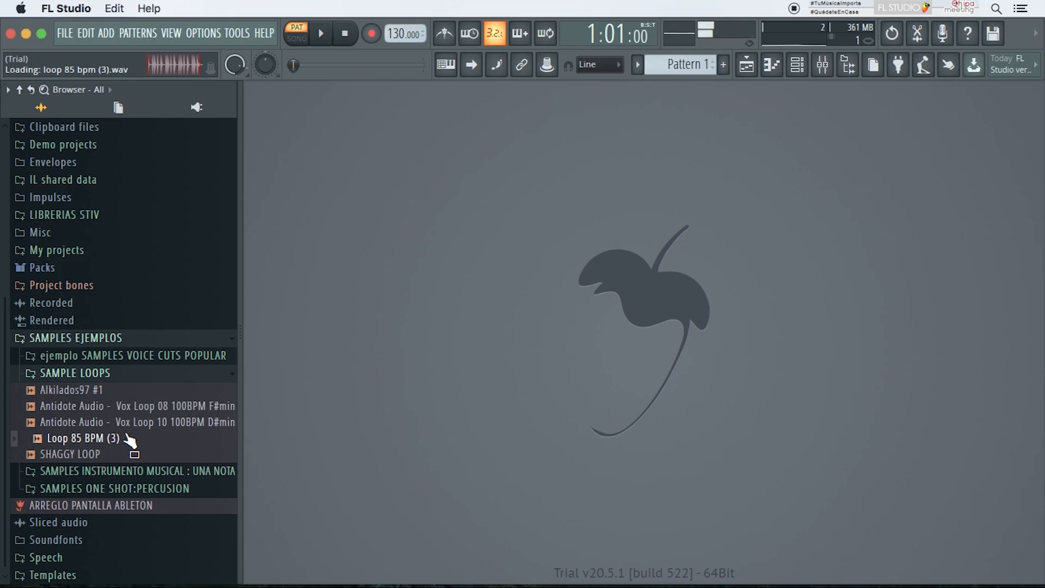
left_click(118, 454)
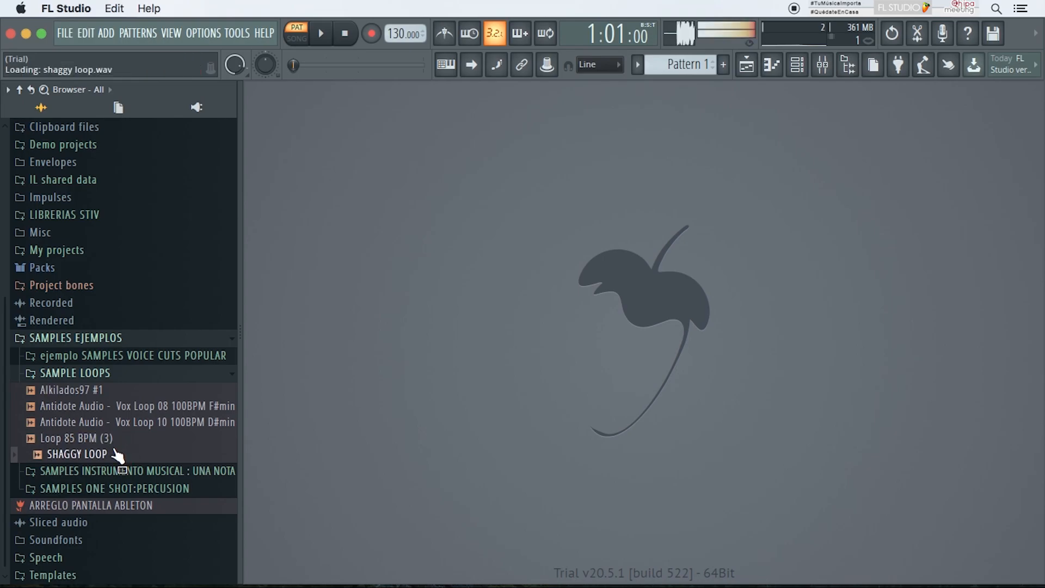
left_click(131, 373)
left_click(108, 418)
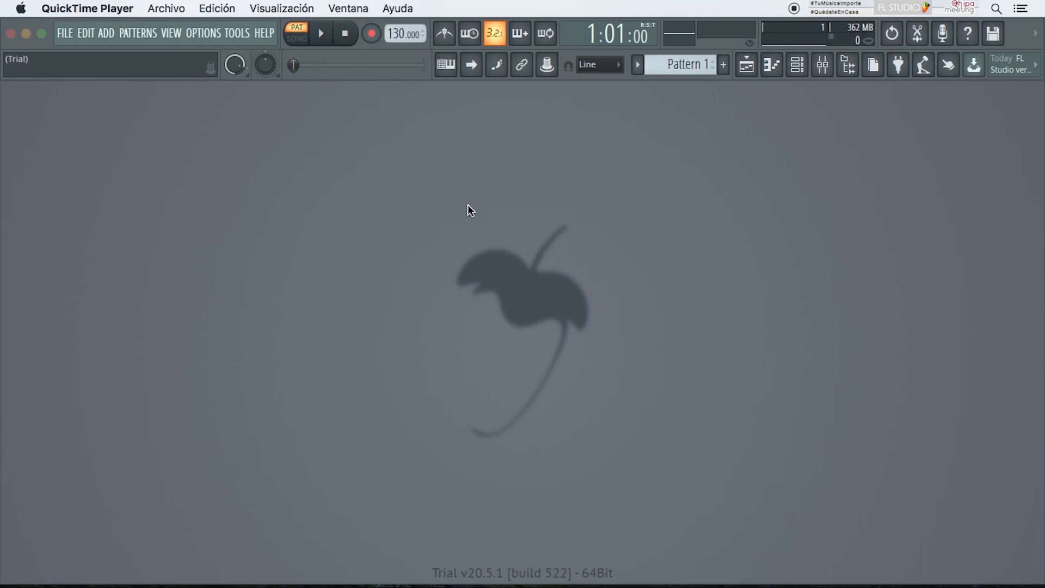
Step: Open the Channel rack
left_click(468, 204)
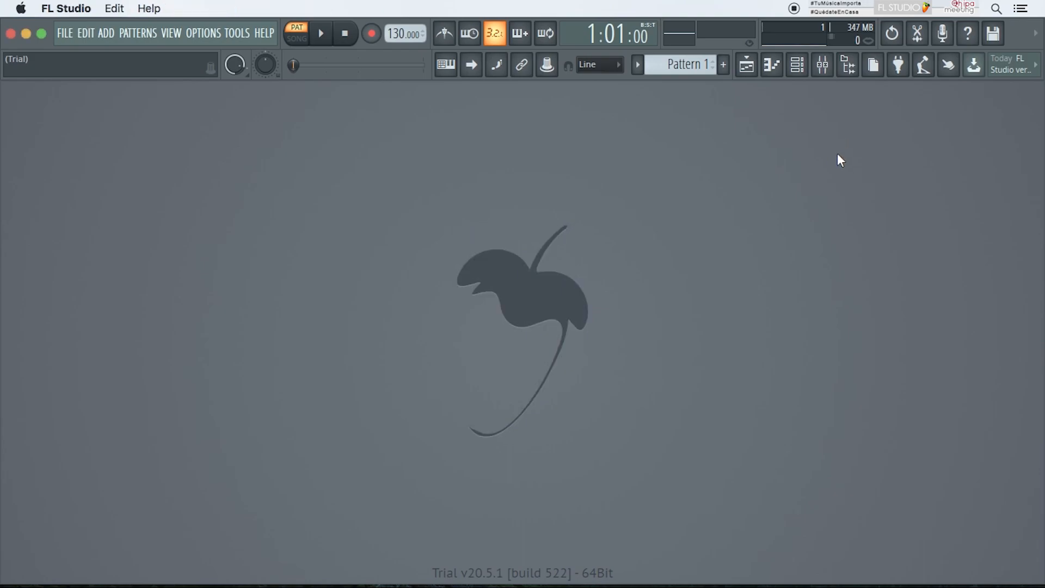
left_click(801, 70)
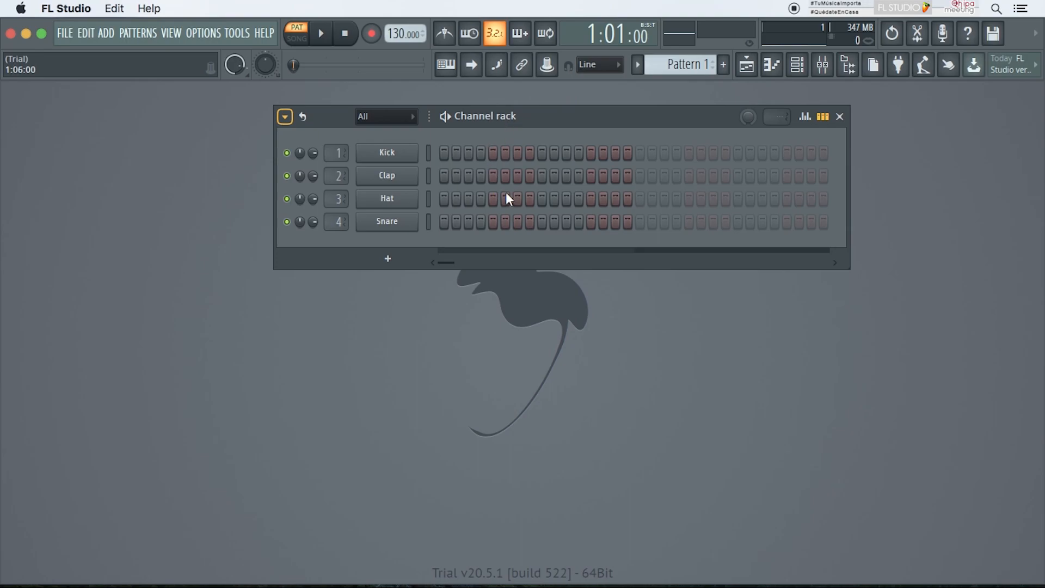
Step: Change the Kick channel's target mixer track number
left_click_drag(297, 156, 342, 153)
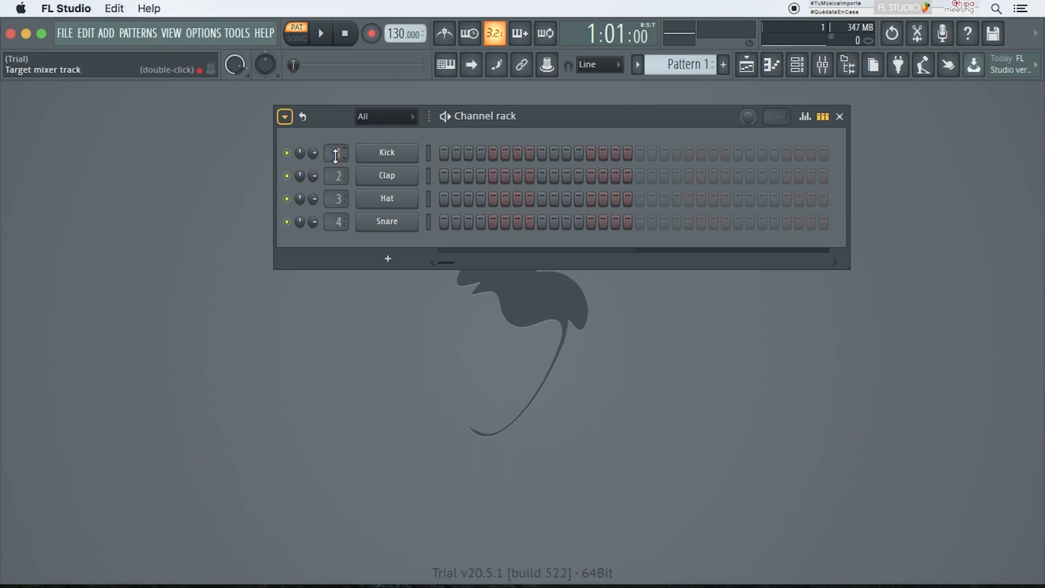
left_click_drag(336, 155, 321, 227)
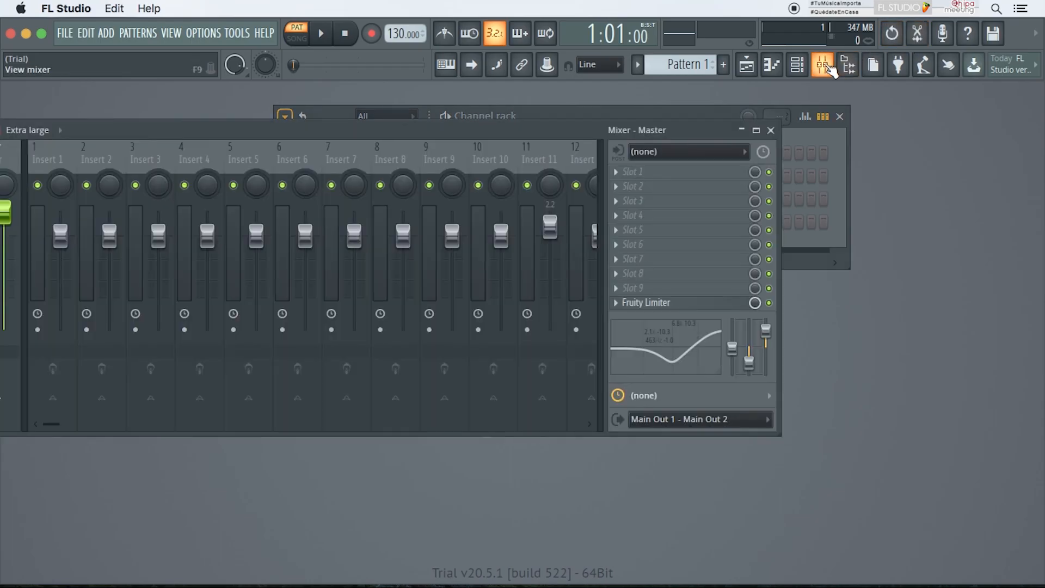
Step: Open the Mixer, move its window, then bring back the Channel rack and hide the Mixer
left_click(822, 65)
left_click_drag(597, 138, 798, 154)
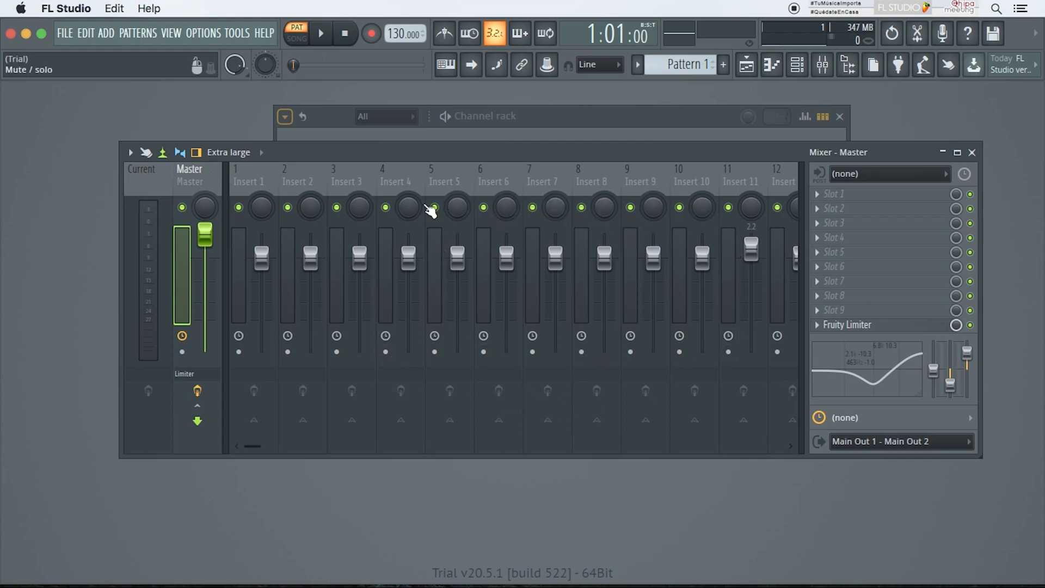
left_click(559, 113)
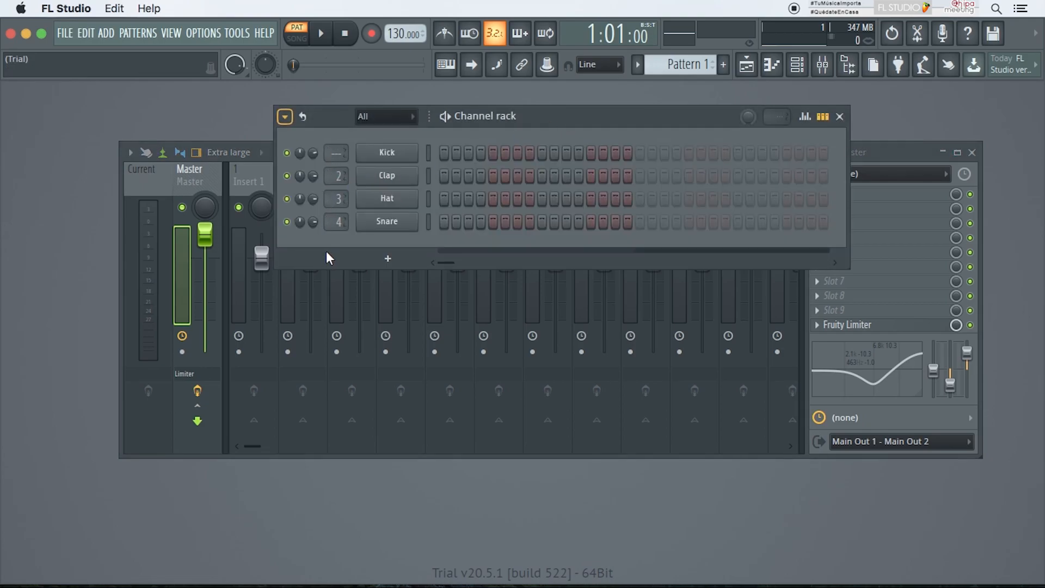
key("F9")
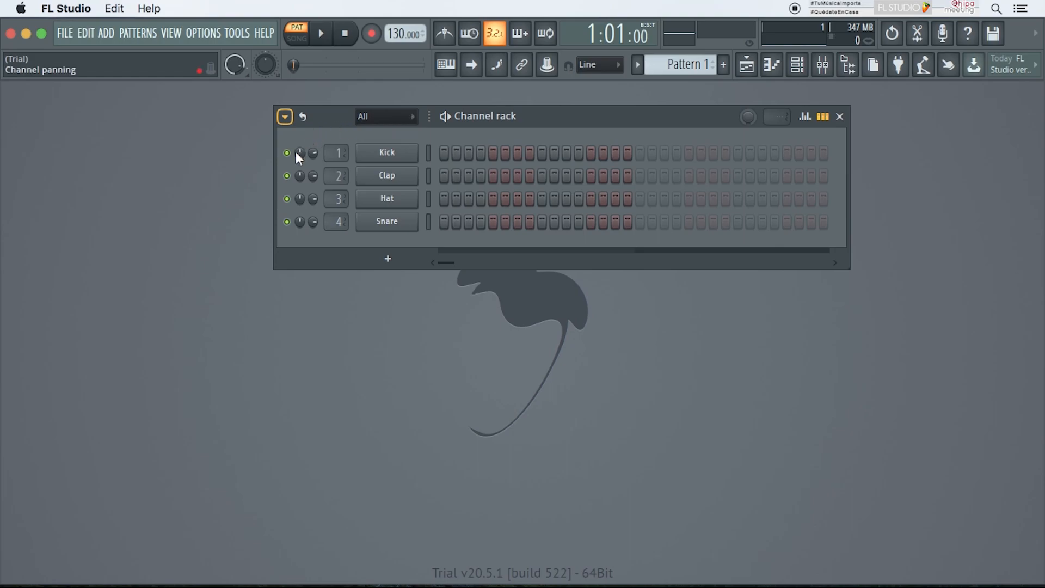
Step: Program kick hits on steps 1 and 9 and clap hits on steps 5 and 13
left_click(428, 221)
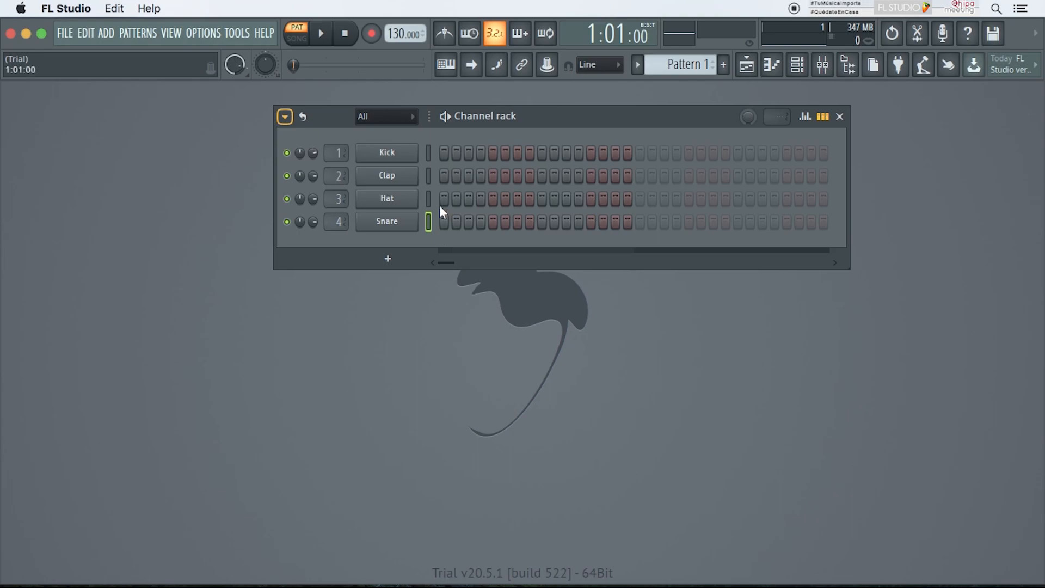
left_click(444, 153)
left_click(493, 176)
left_click(541, 153)
left_click(591, 175)
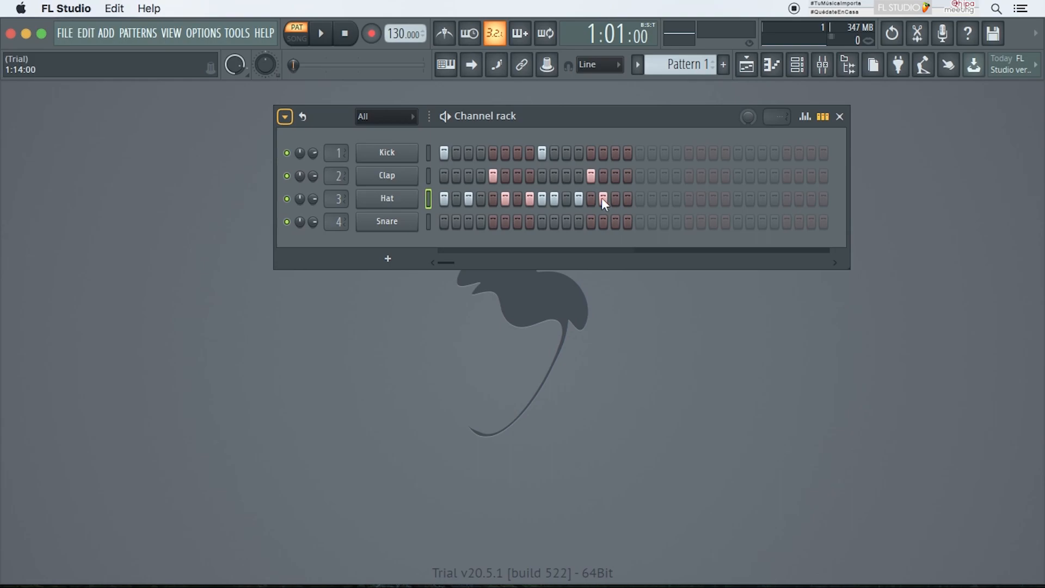
Step: Play the pattern while placing snare hits on steps 3, 7, 11, 12, 15 and 16 and clearing the Hat row
left_click(445, 116)
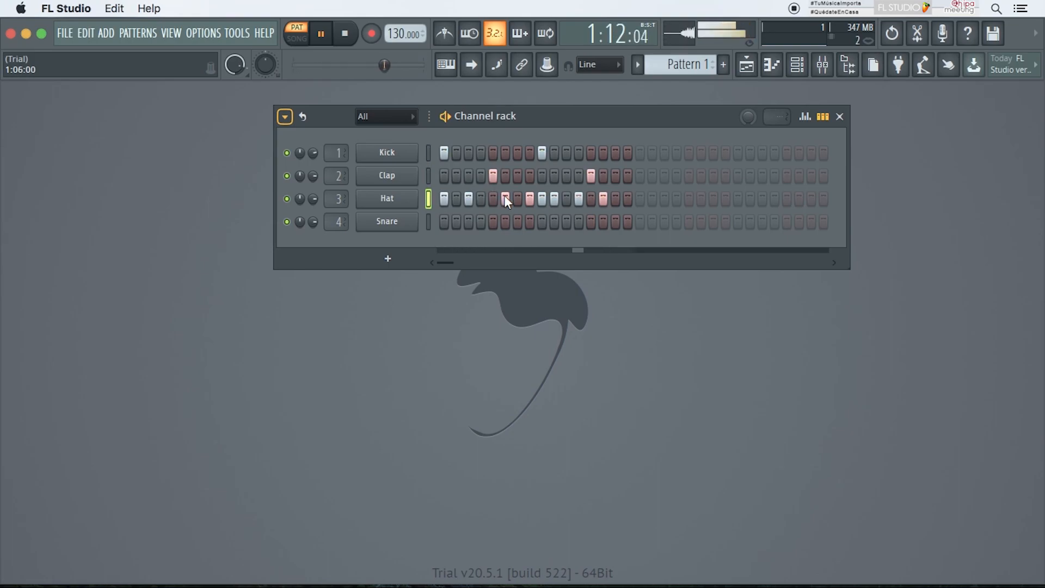
left_click(469, 221)
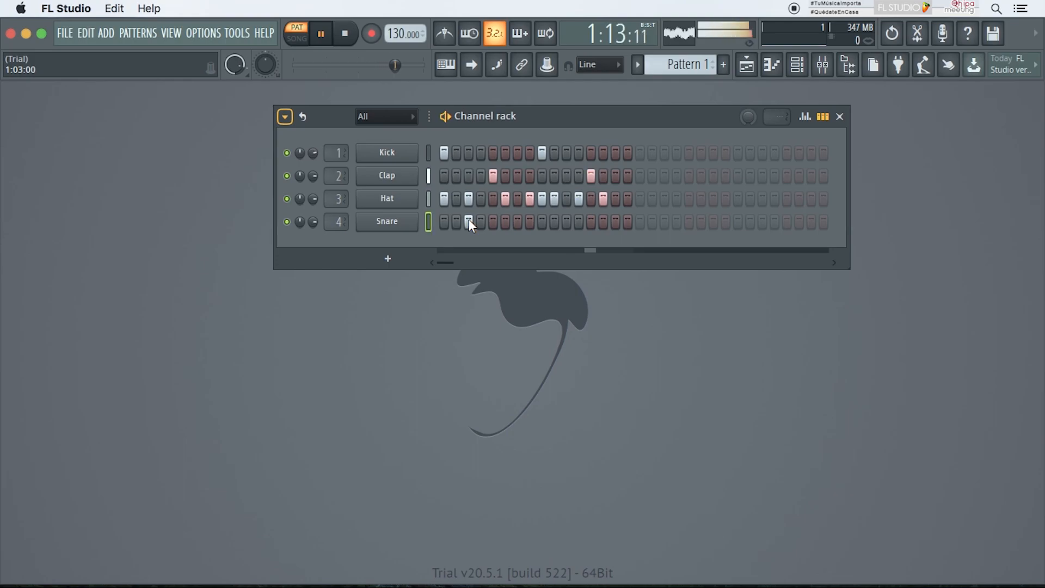
left_click(517, 221)
left_click_drag(448, 196, 639, 200)
left_click(566, 221)
left_click(579, 221)
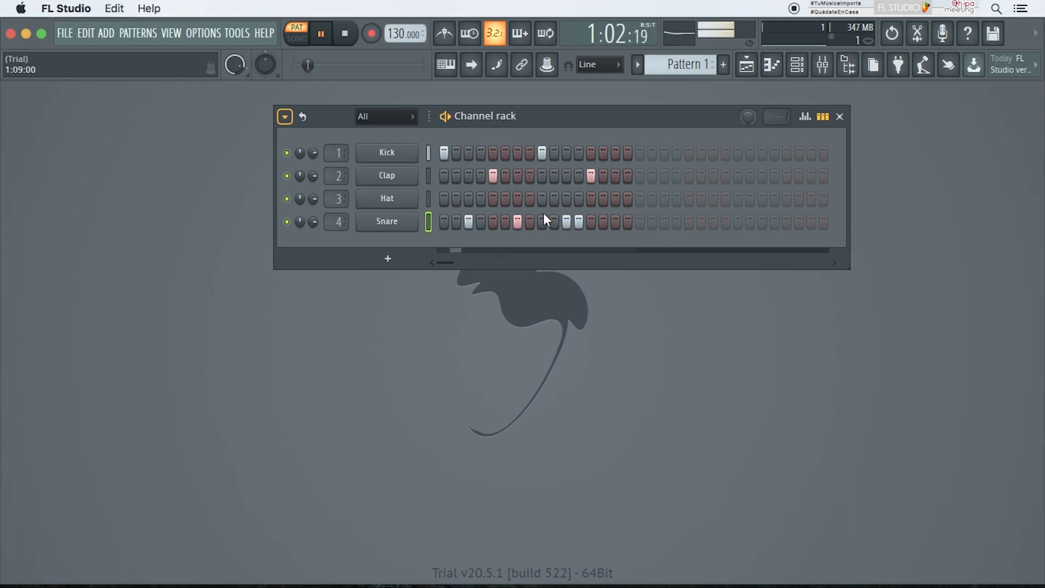
left_click(615, 221)
left_click(628, 221)
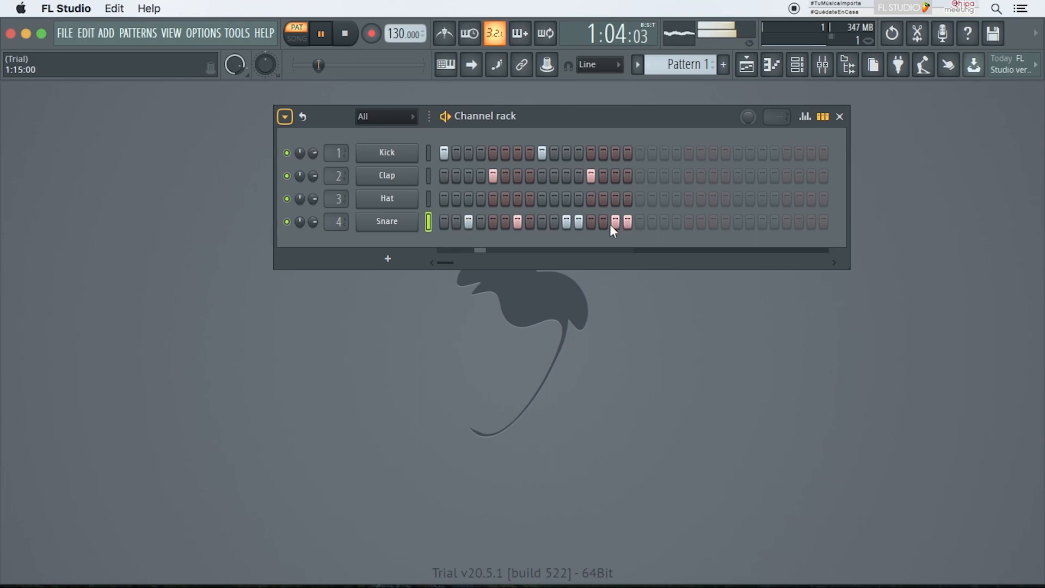
Step: Repaint the Hat row's steps and add another kick hit
left_click_drag(446, 200, 653, 200)
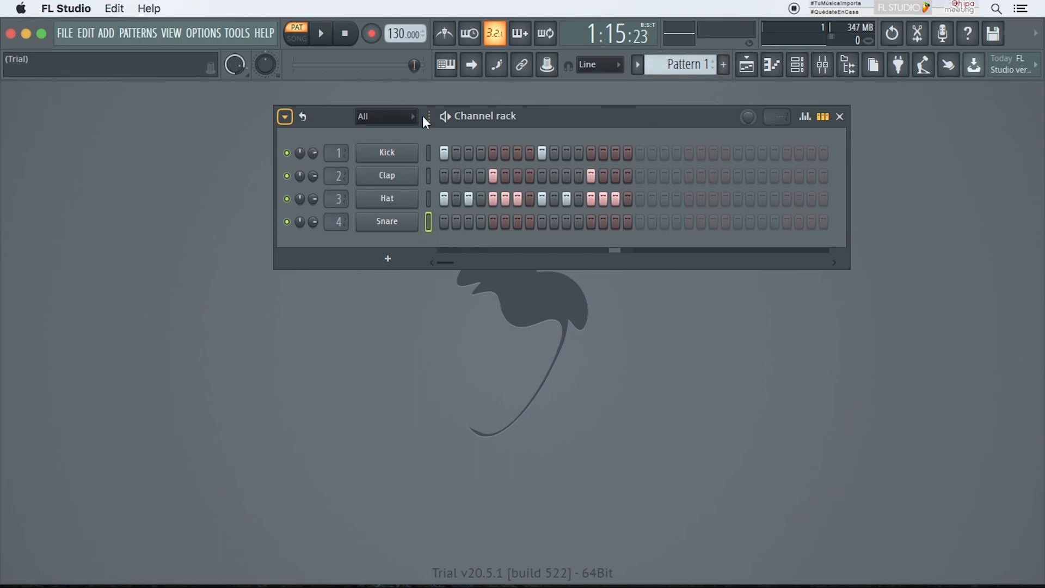
left_click(517, 153)
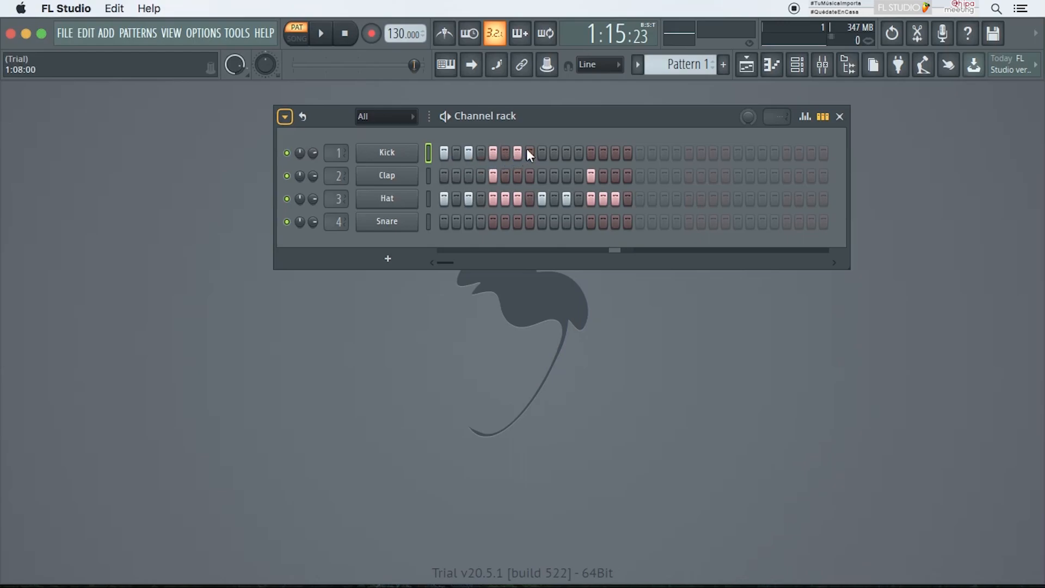
Step: Open the Kick channel's sampler settings, move the window and close it
left_click(389, 157)
left_click_drag(375, 201, 831, 72)
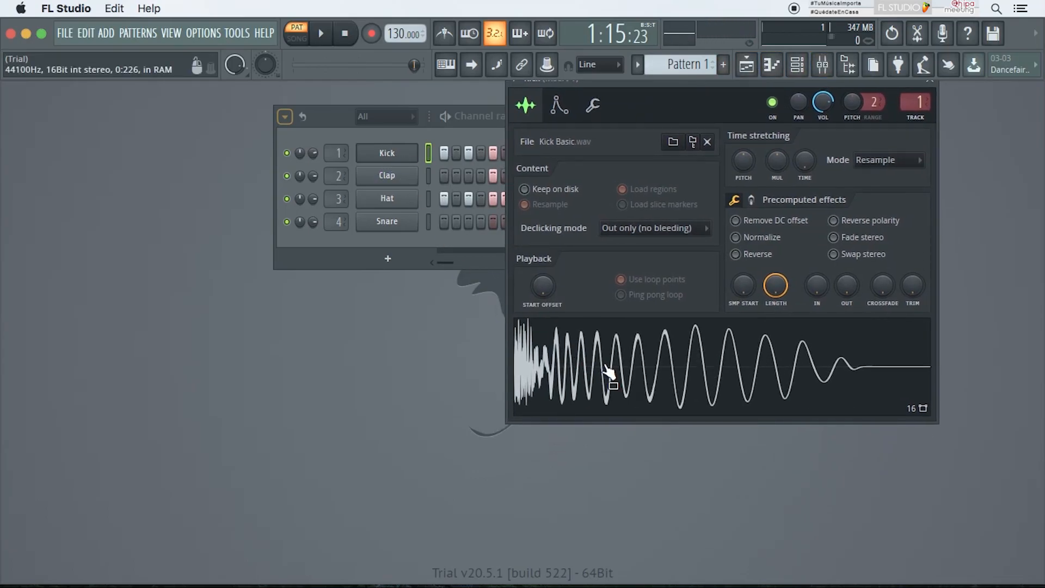
left_click_drag(907, 81, 888, 121)
left_click(922, 111)
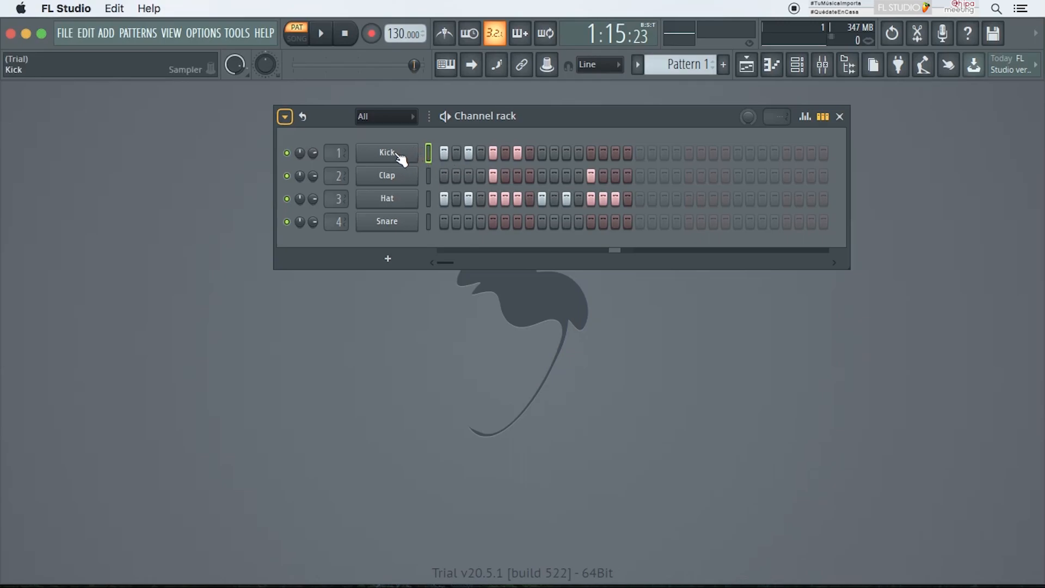
Step: Add an FL Keys instrument channel, close its plugin window, and route it to mixer track 5
left_click(388, 260)
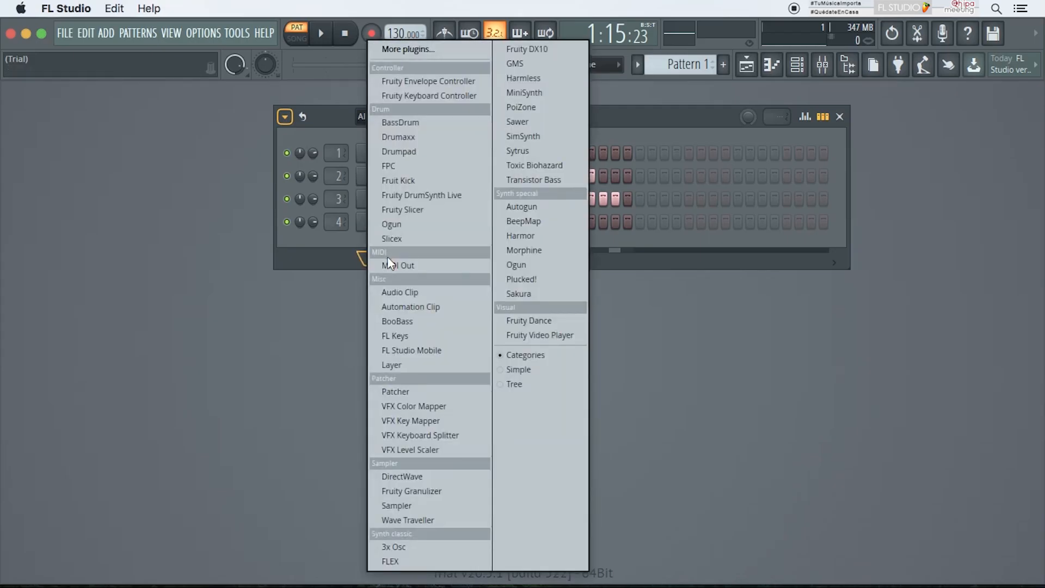
left_click(392, 333)
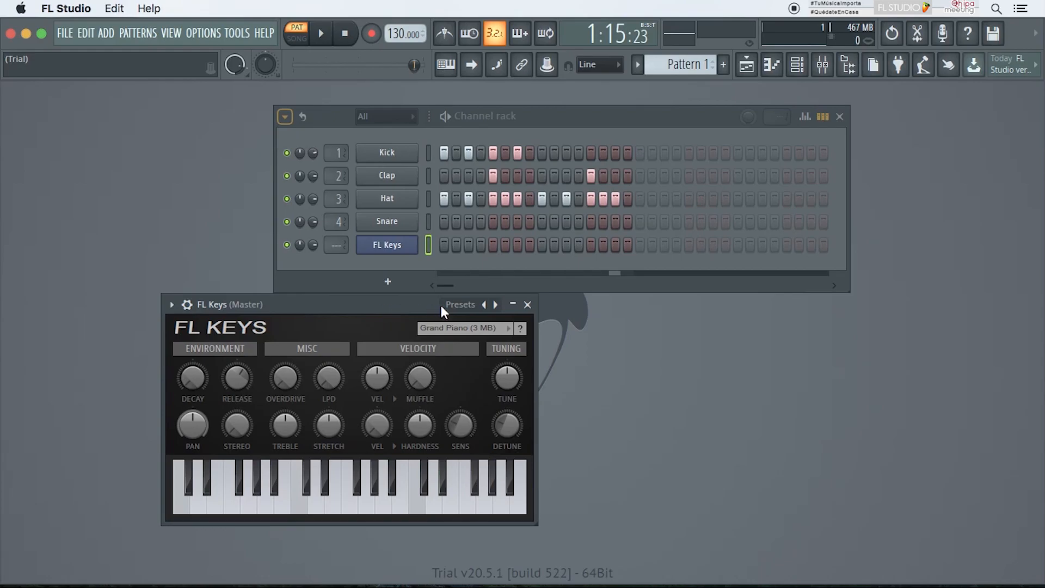
left_click(527, 304)
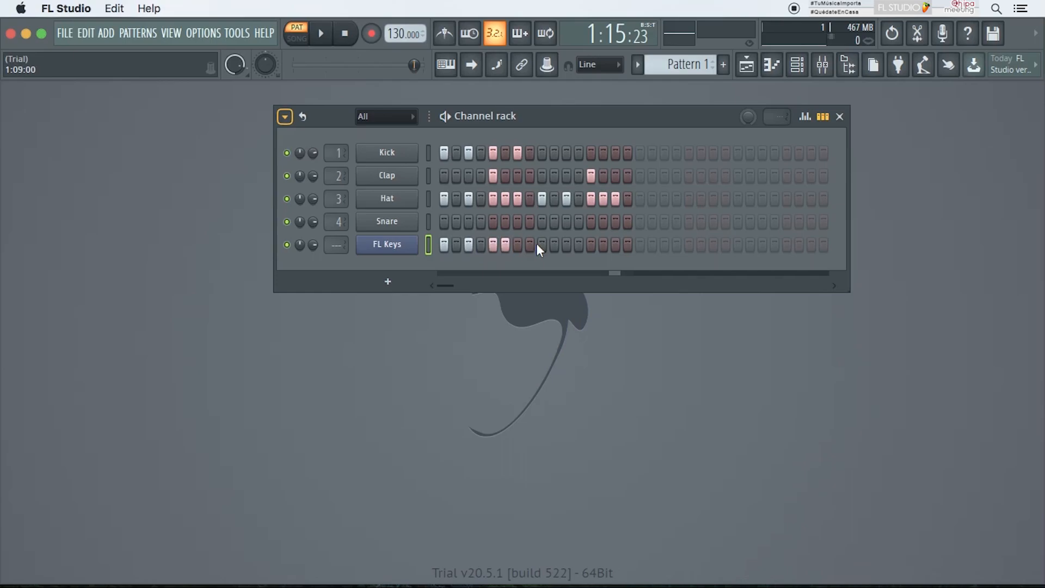
scroll(336, 245, "up", 1)
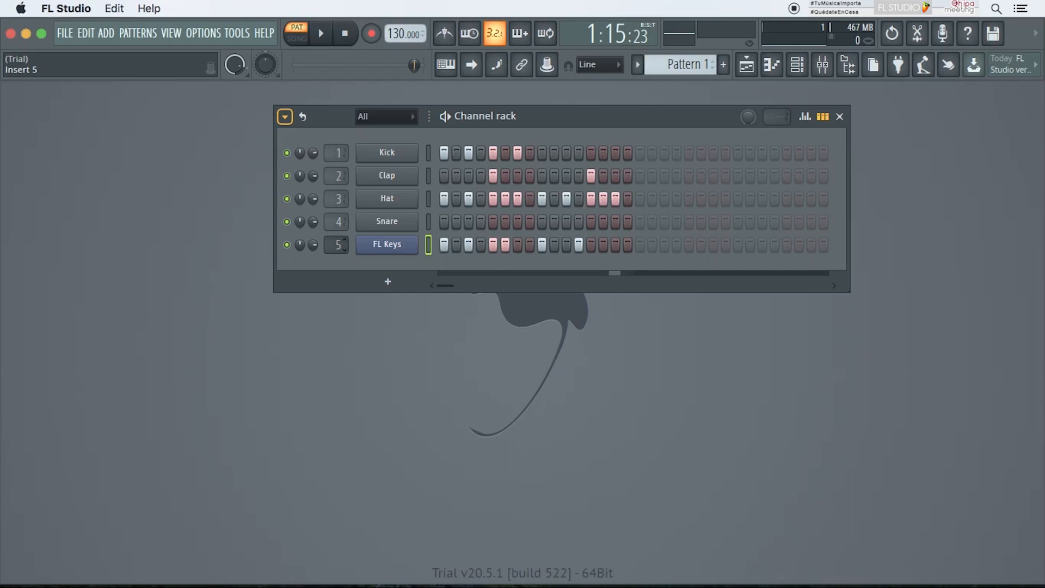
Step: Play the pattern while turning down the Snare, Hat and Clap channel volumes, then stop playback
key("space")
left_click_drag(313, 222, 313, 249)
left_click_drag(313, 198, 313, 233)
left_click_drag(313, 176, 313, 194)
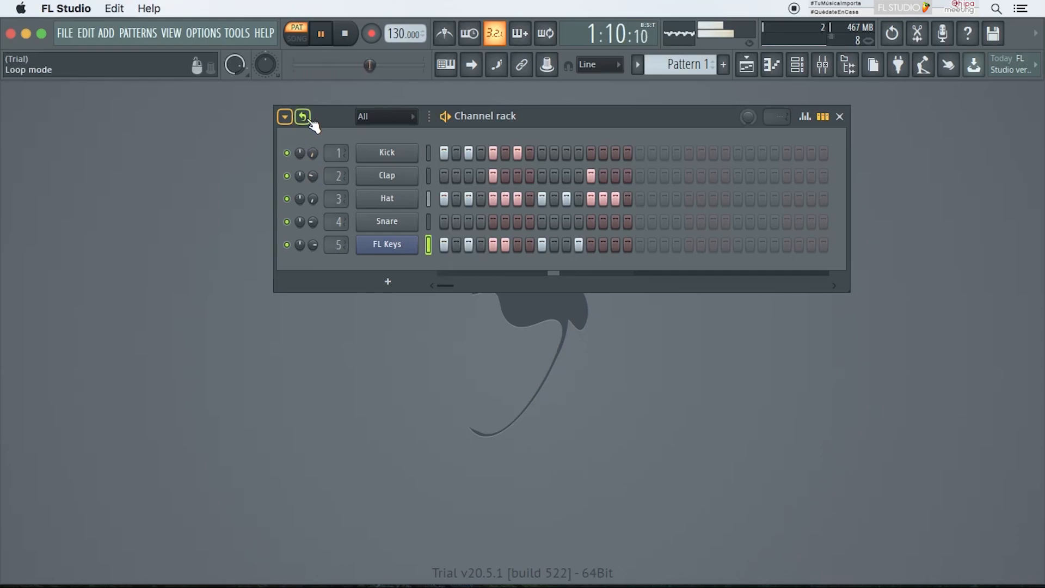
key("space")
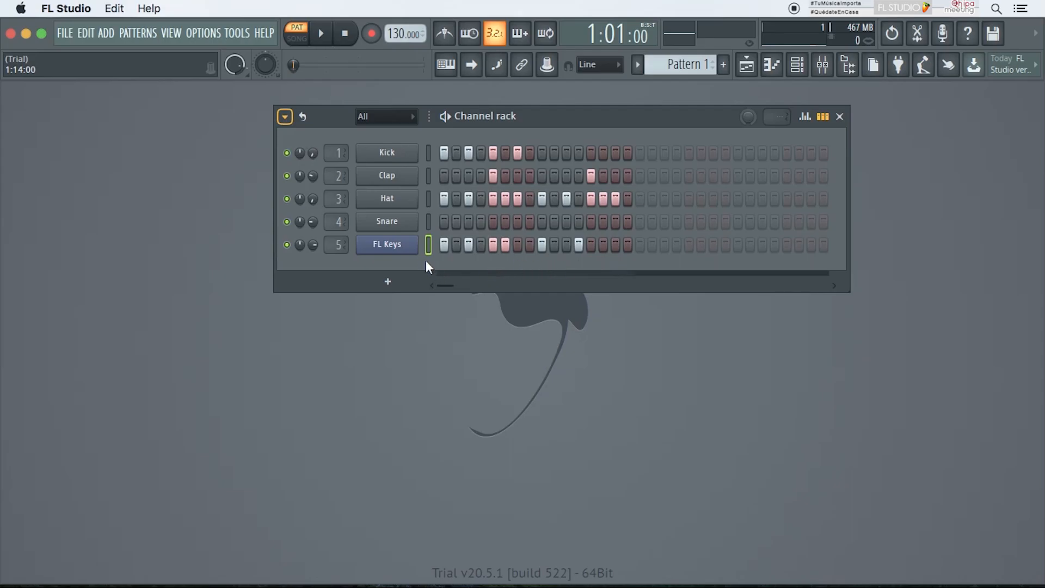
Step: Open the piano roll for FL Keys and place G#4 and A4 notes
left_click(771, 65)
mouse_move(630, 105)
left_mouse_down()
mouse_move(683, 148)
mouse_move(742, 164)
left_mouse_up()
left_click_drag(422, 278, 460, 278)
left_click(552, 269)
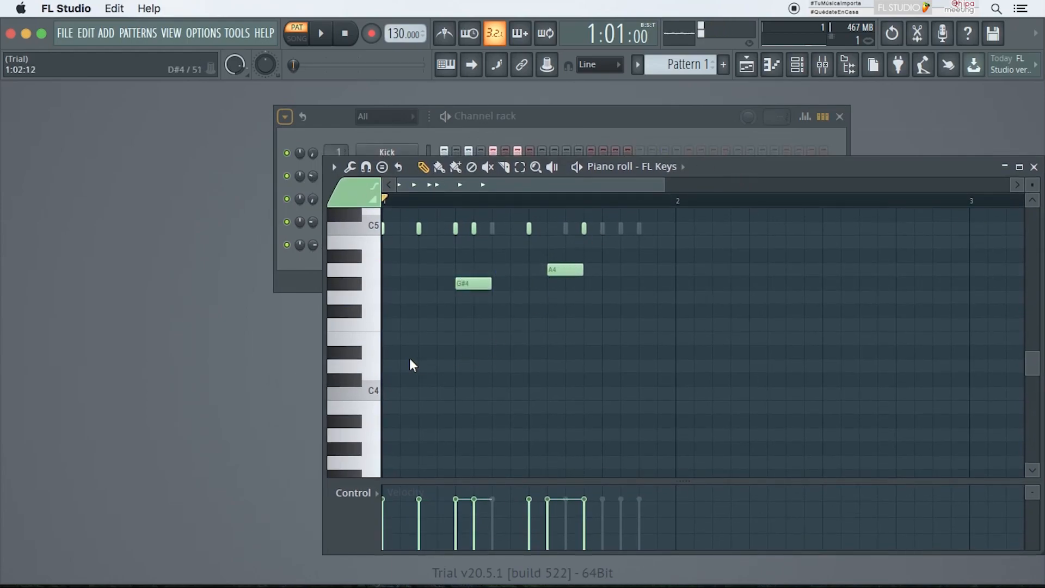
Step: Place D#4, G4, C#4, F4 and A4 notes for FL Keys and close the piano roll
left_click(425, 352)
left_click(610, 297)
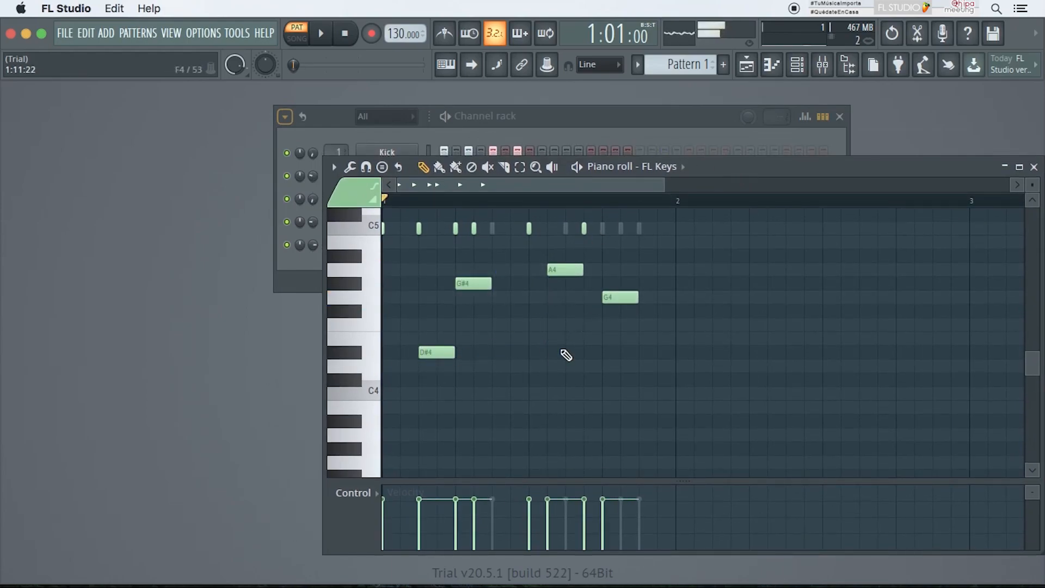
left_click(518, 379)
left_click(500, 325)
left_click(397, 269)
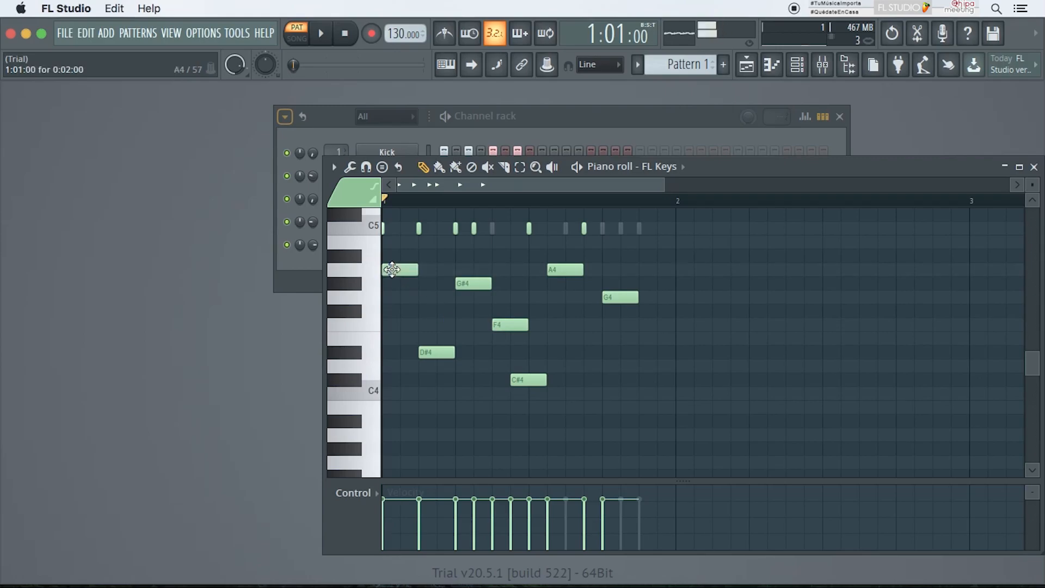
scroll(406, 280, "up", 8)
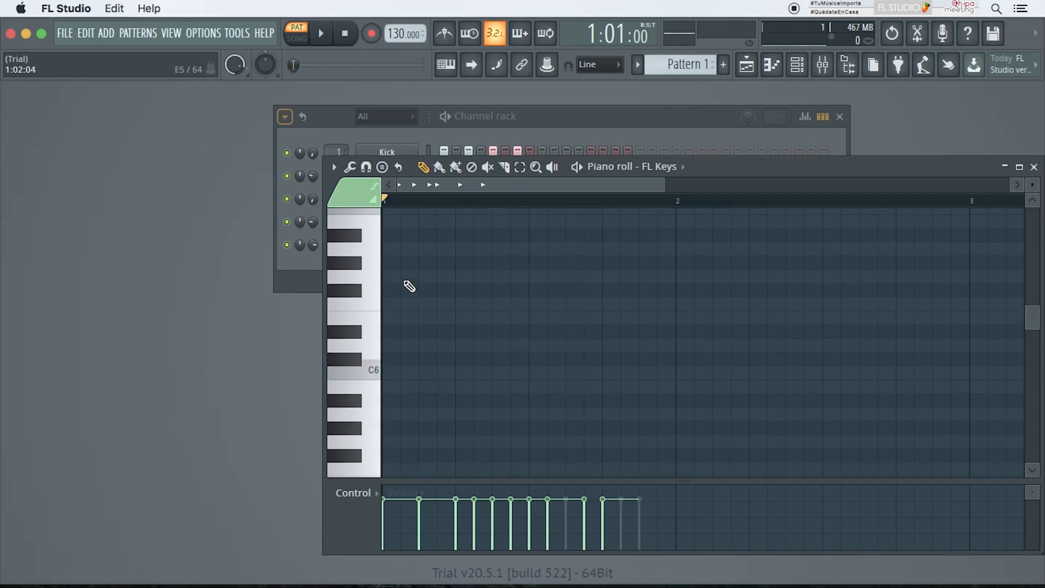
left_click_drag(718, 167, 635, 209)
left_click(576, 121)
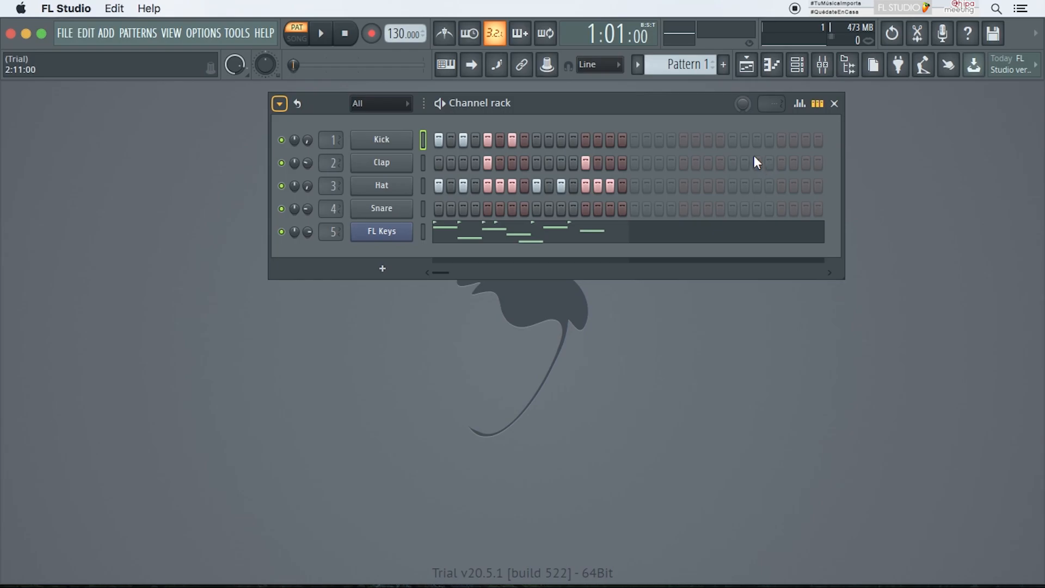
Step: Open the Playlist window, widen it, and show its pattern picker
left_click(747, 65)
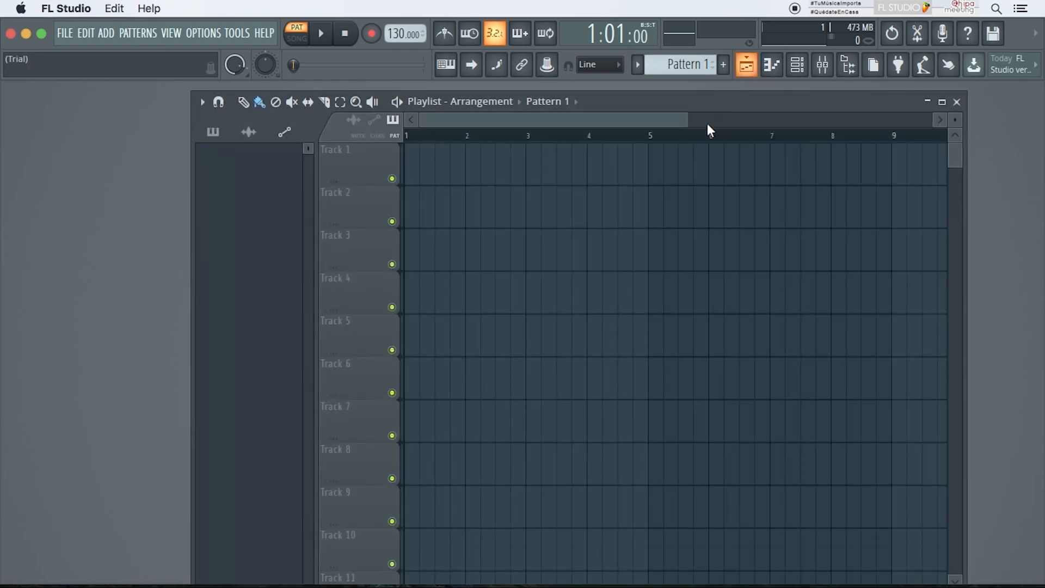
left_click_drag(763, 104, 698, 91)
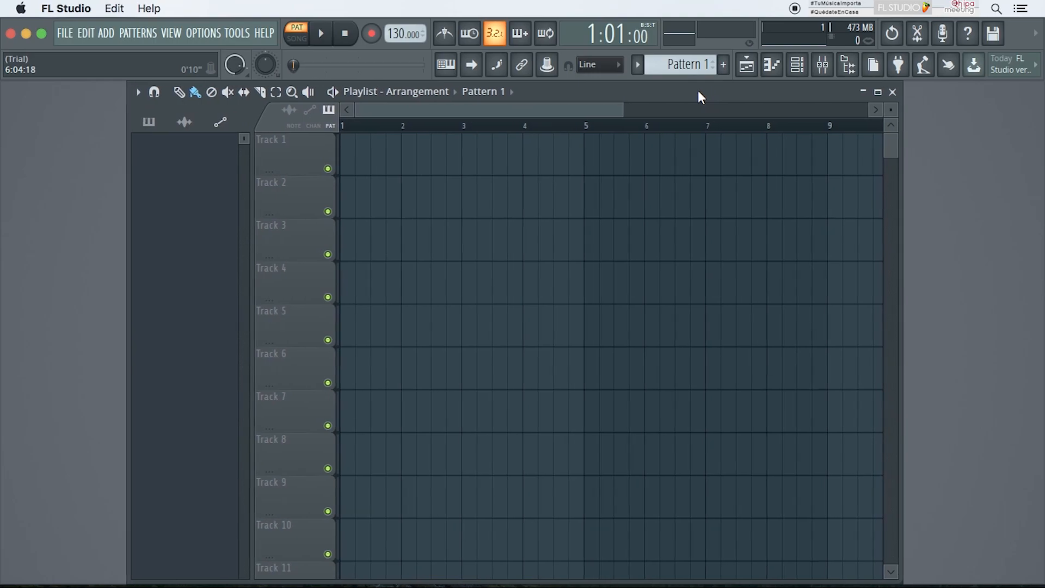
left_click_drag(900, 246, 1037, 246)
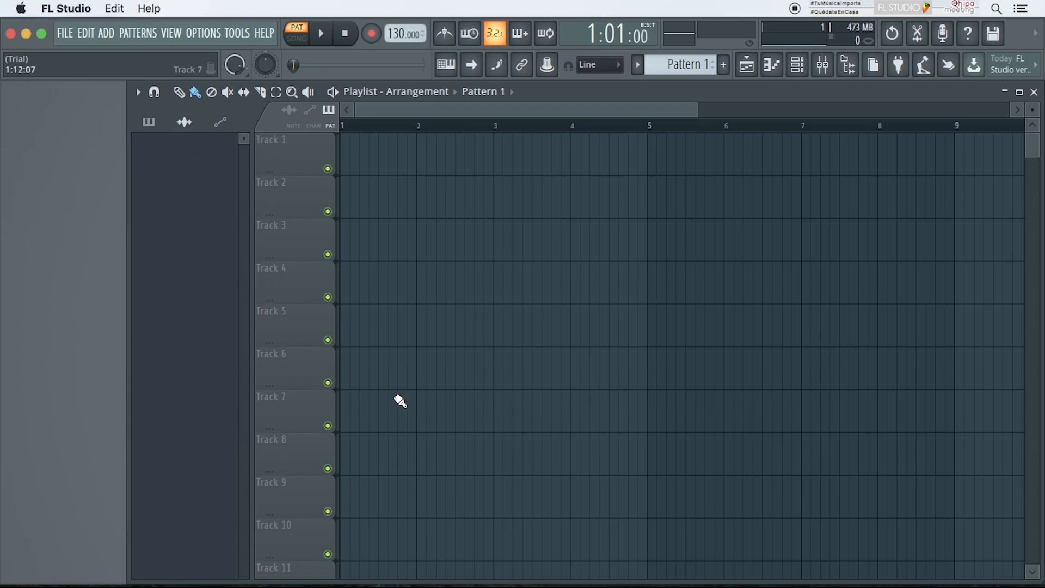
left_click(148, 123)
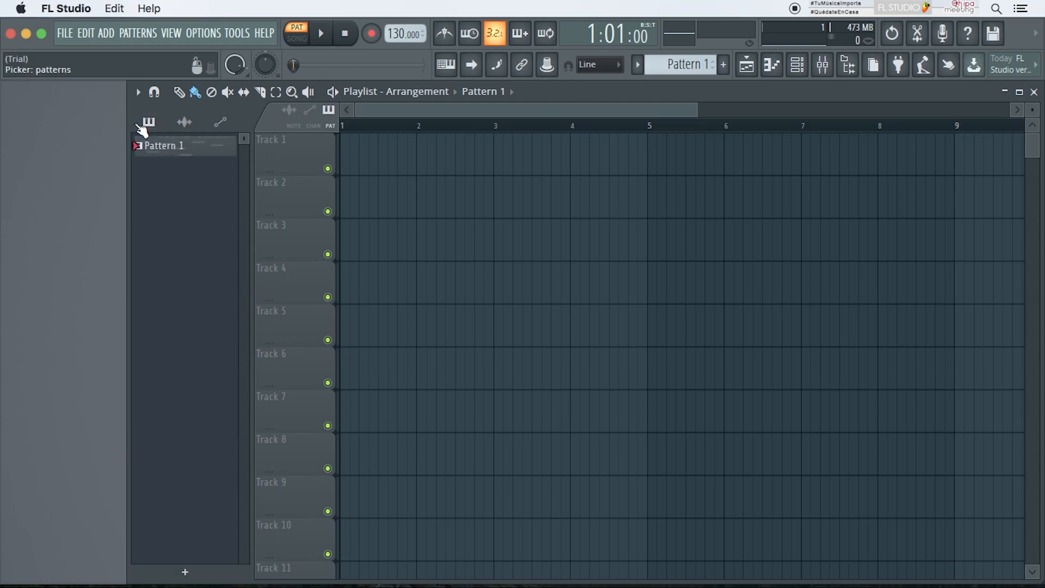
Step: Open Pattern 1's channels, delete the FL Keys channel, and close the Channel rack and piano roll
double_click(178, 145)
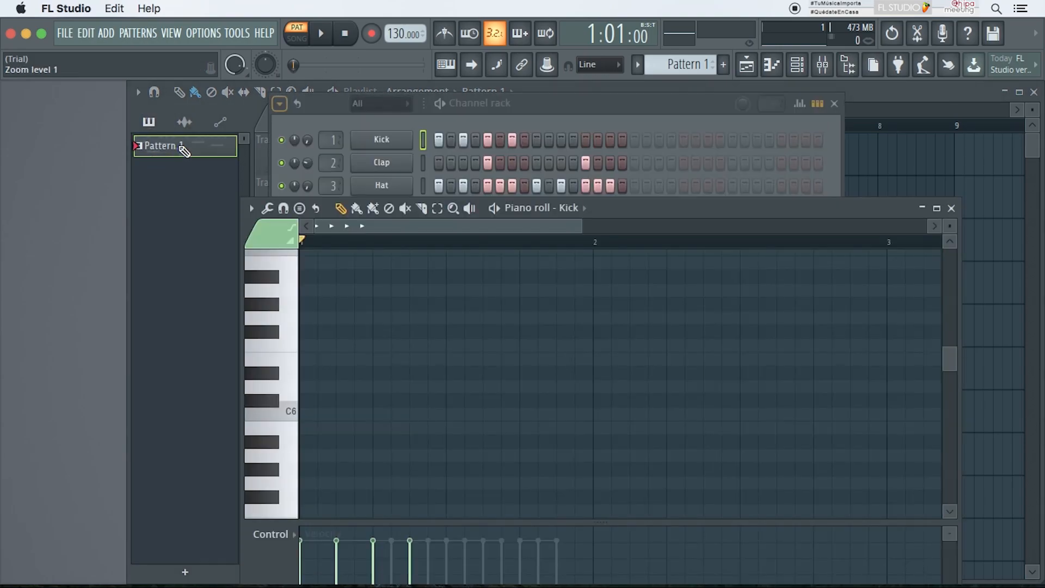
left_click_drag(512, 128, 554, 152)
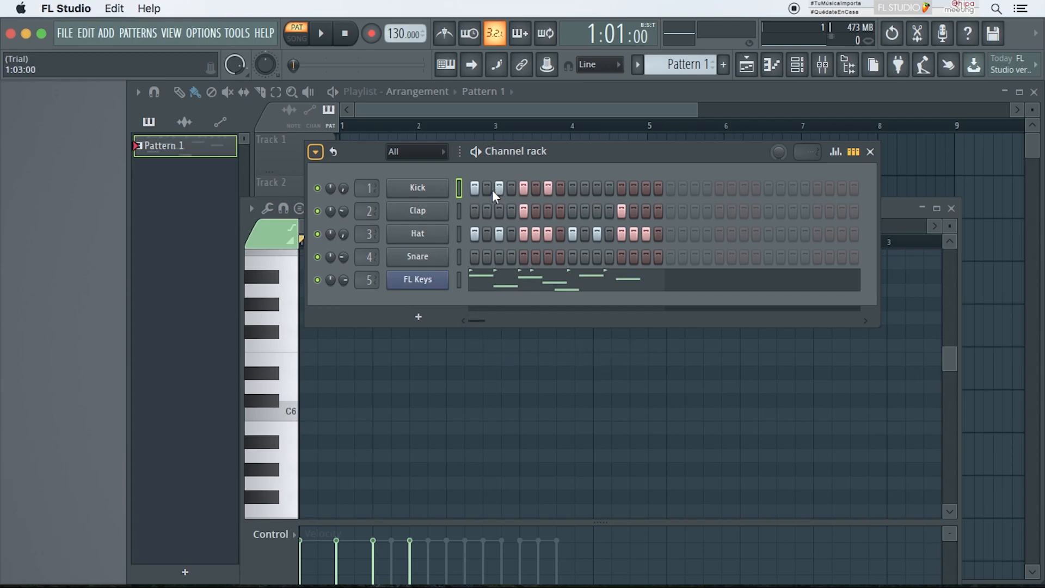
right_click(432, 287)
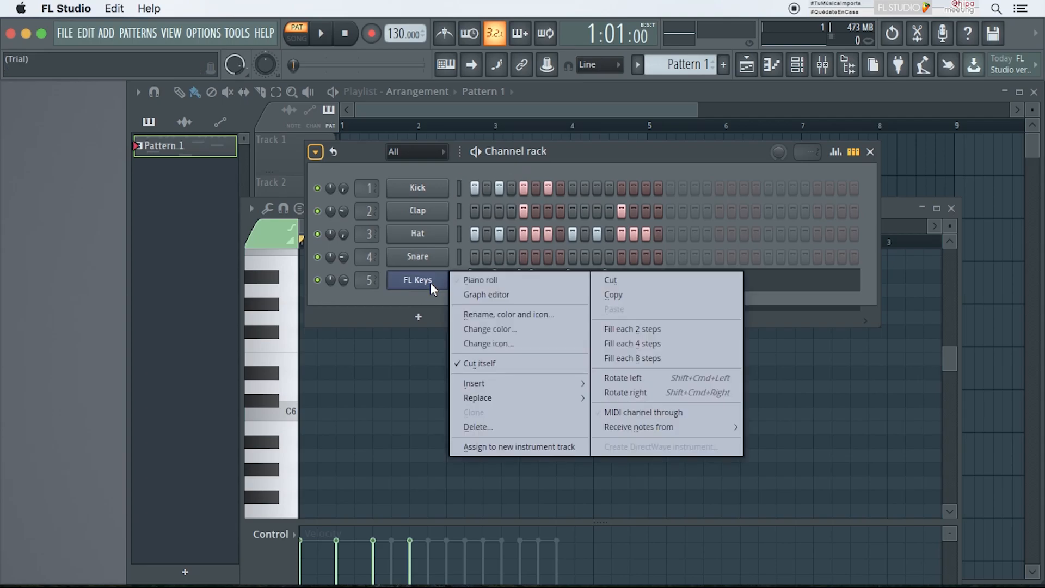
left_click(482, 426)
left_click(595, 357)
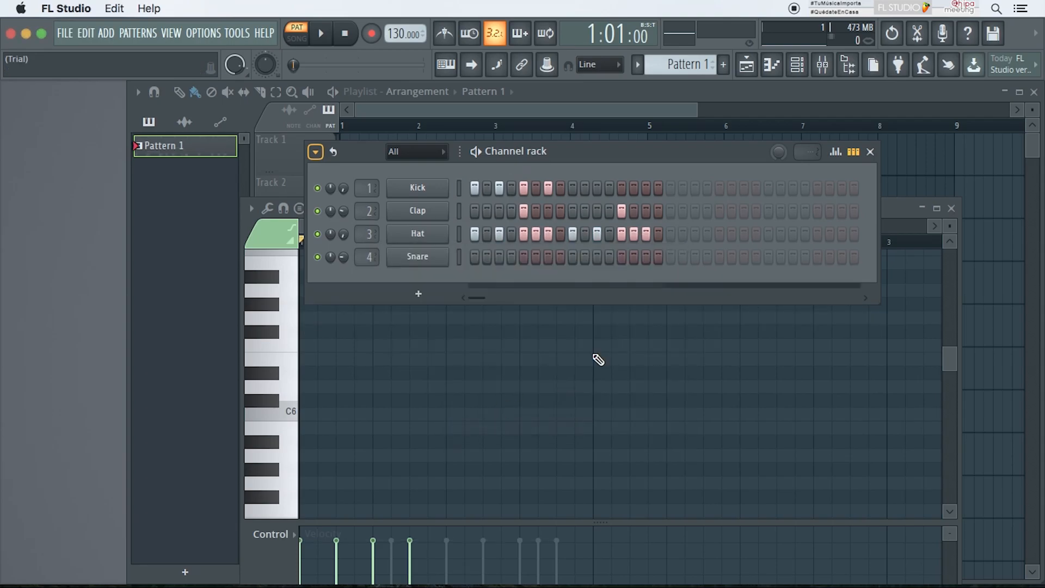
left_click(871, 151)
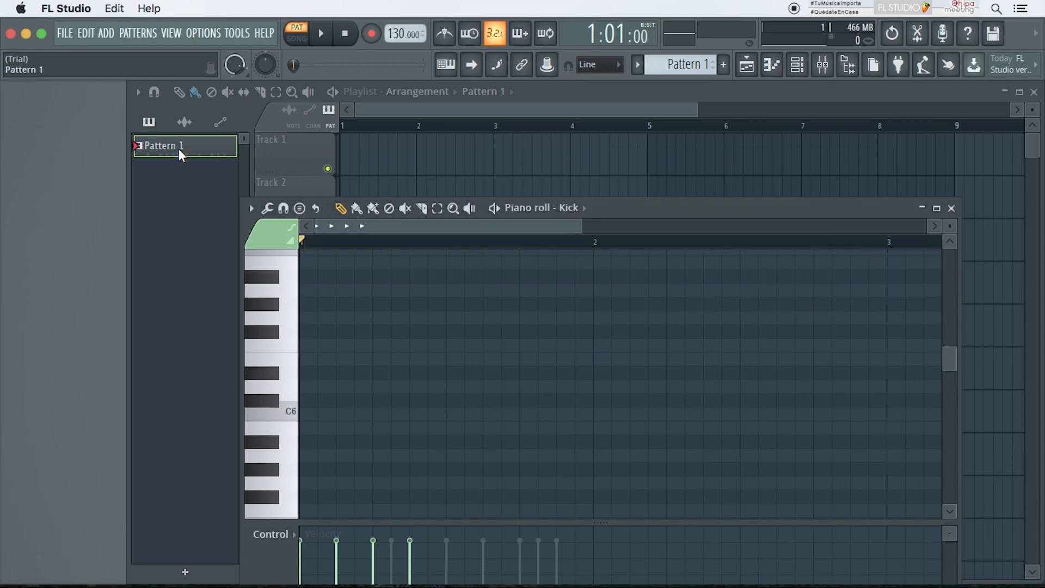
left_click(952, 209)
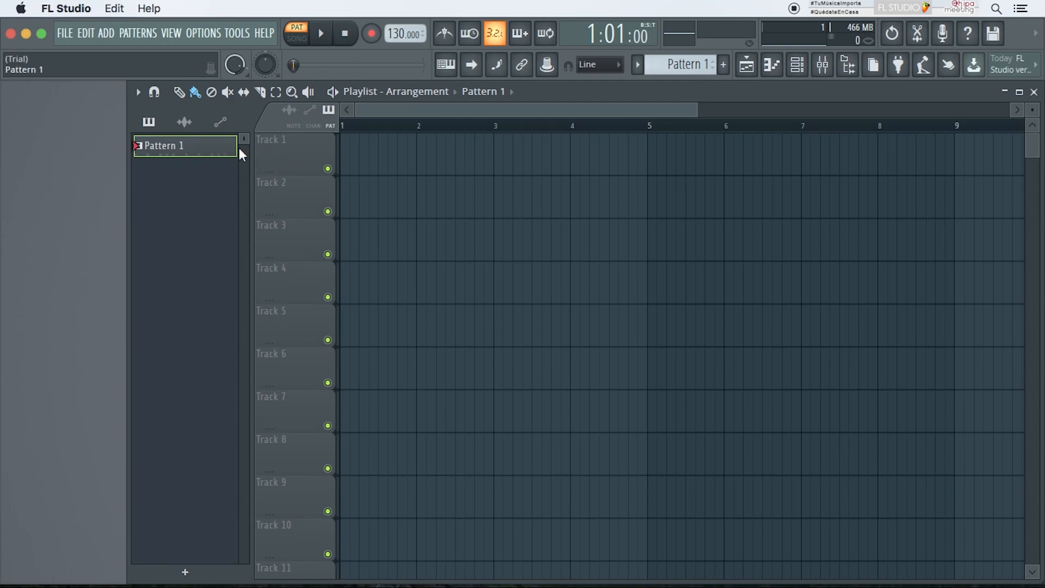
Step: Place Pattern 1 four times in a row across bars 1 to 4 of Track 1 and switch to song mode
left_click(356, 149)
left_click_drag(366, 140, 348, 140)
left_click(430, 141)
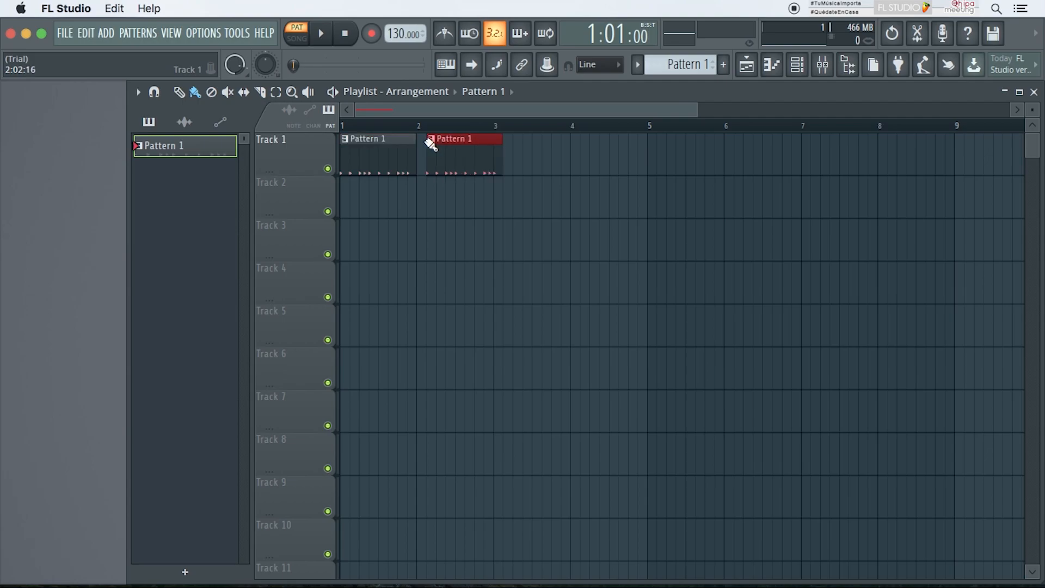
left_click(508, 141)
left_click_drag(509, 145, 503, 142)
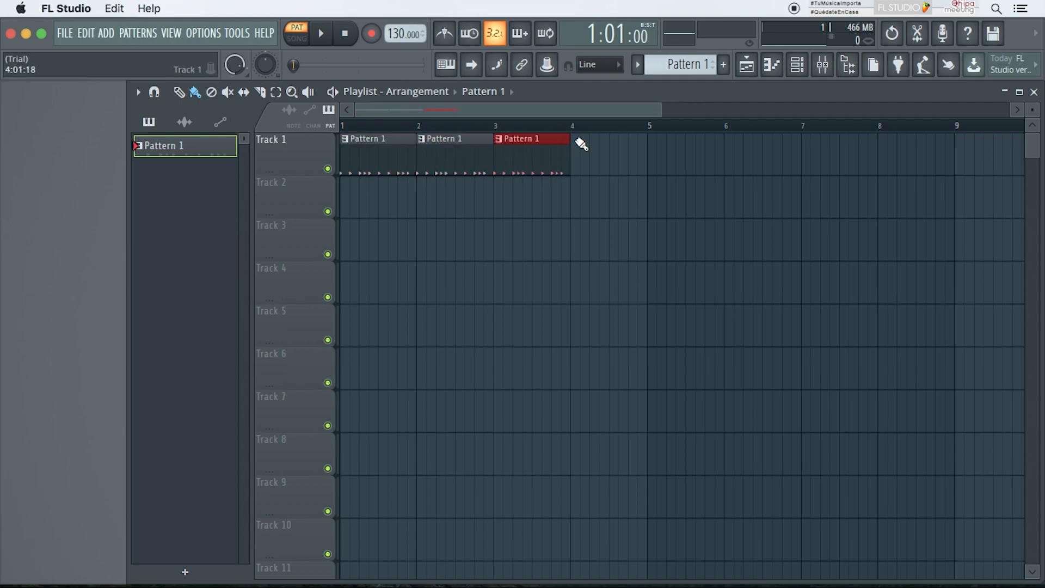
left_click(599, 140)
left_click_drag(599, 139, 588, 139)
key("l")
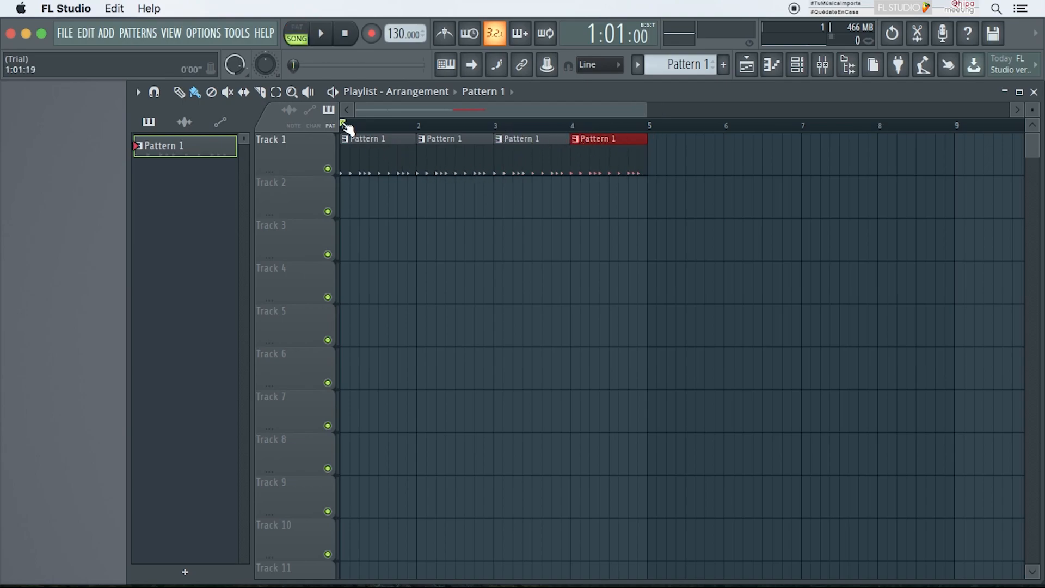
Step: Play the arrangement in song mode and stop playback
left_click(332, 92)
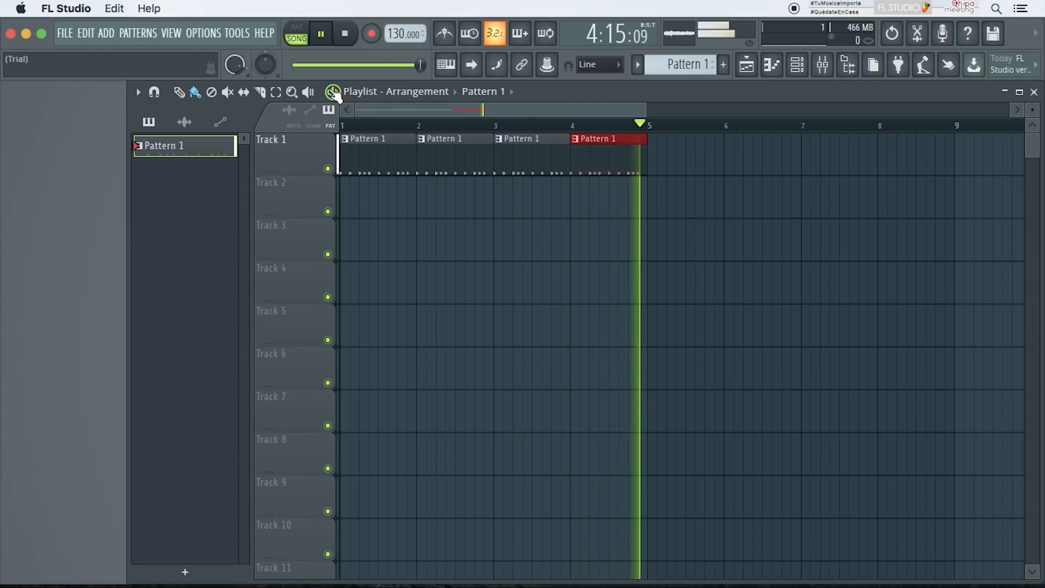
key("space")
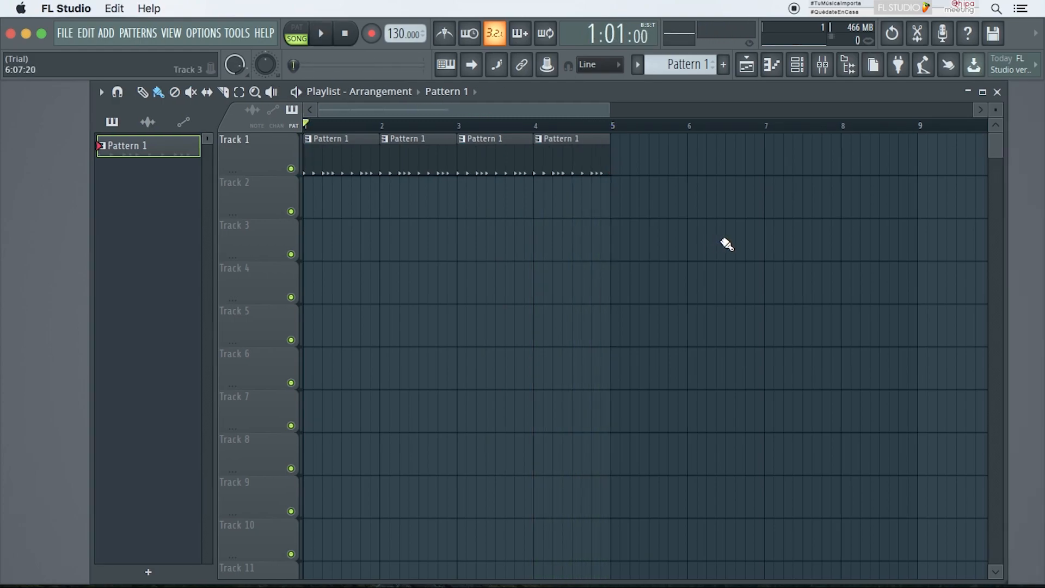
Step: Narrow the Playlist window and arrange it side by side with the Channel rack
left_click_drag(1005, 305, 683, 346)
left_click(796, 65)
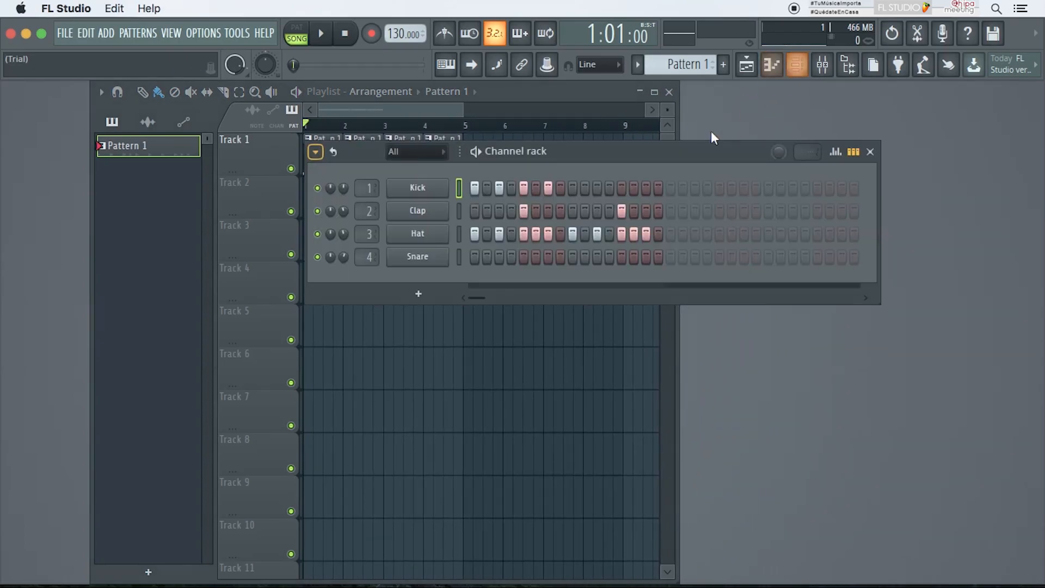
left_click_drag(707, 153, 784, 140)
left_click_drag(414, 287, 620, 299)
left_click_drag(766, 130, 873, 110)
left_click_drag(532, 87, 492, 84)
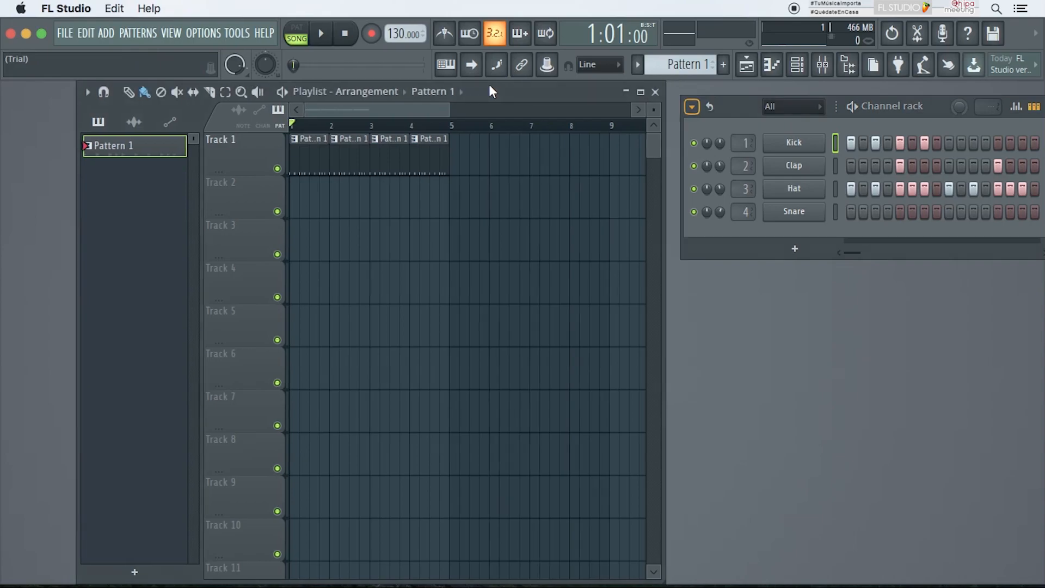
left_click_drag(870, 105, 841, 91)
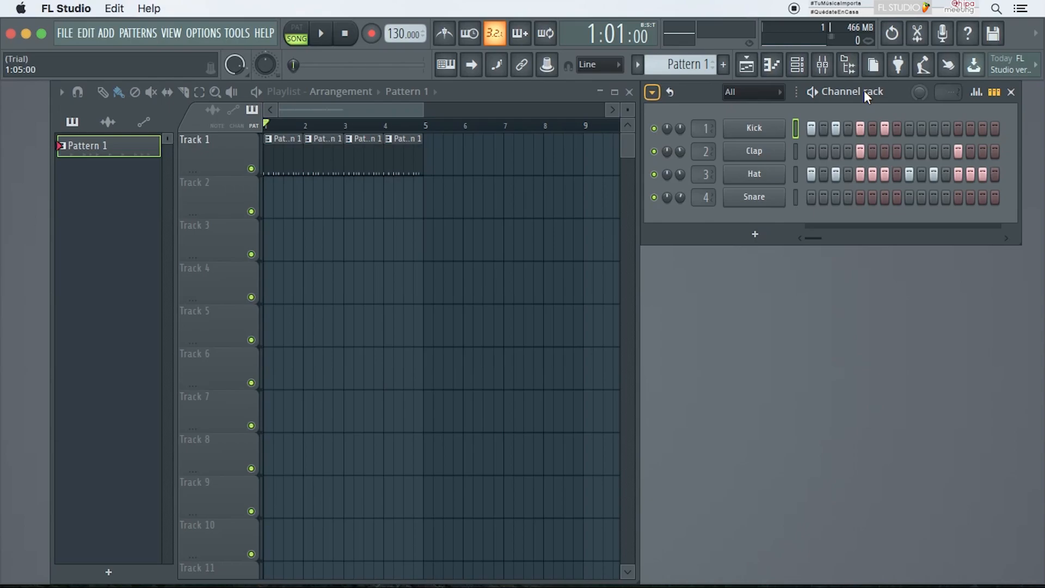
Step: Create a new pattern named PIANO
left_click(722, 65)
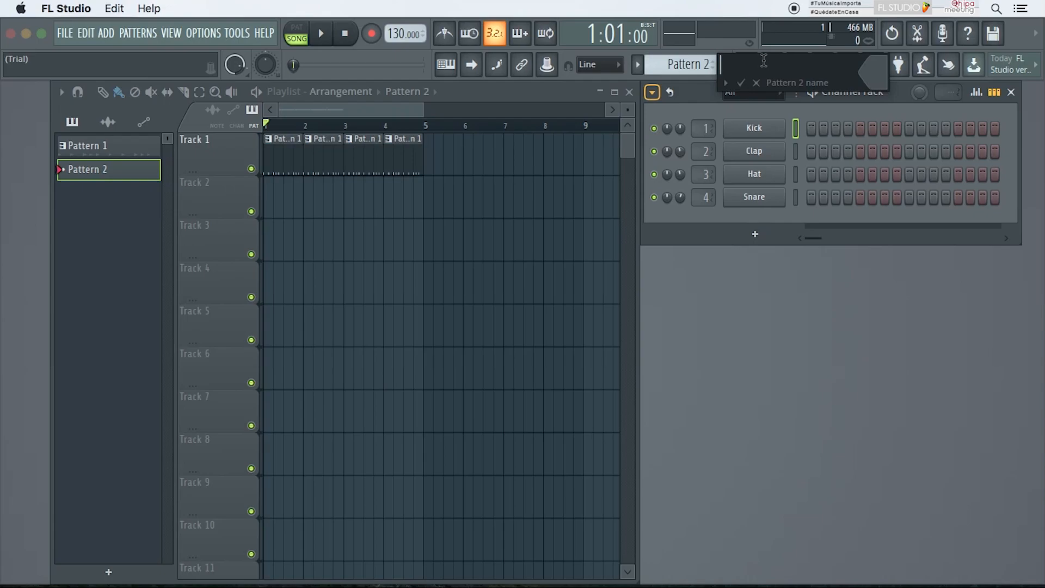
type("PIANO")
key("Return")
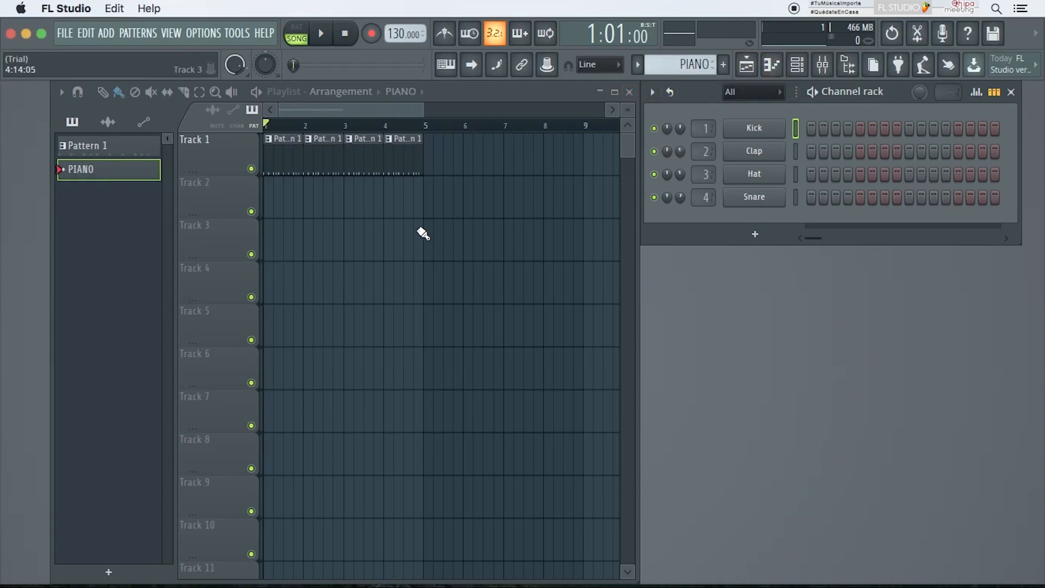
Step: Switch between Pattern 1 and PIANO in the pattern picker to compare their channel steps
left_click(93, 143)
left_click(98, 161)
left_click(111, 145)
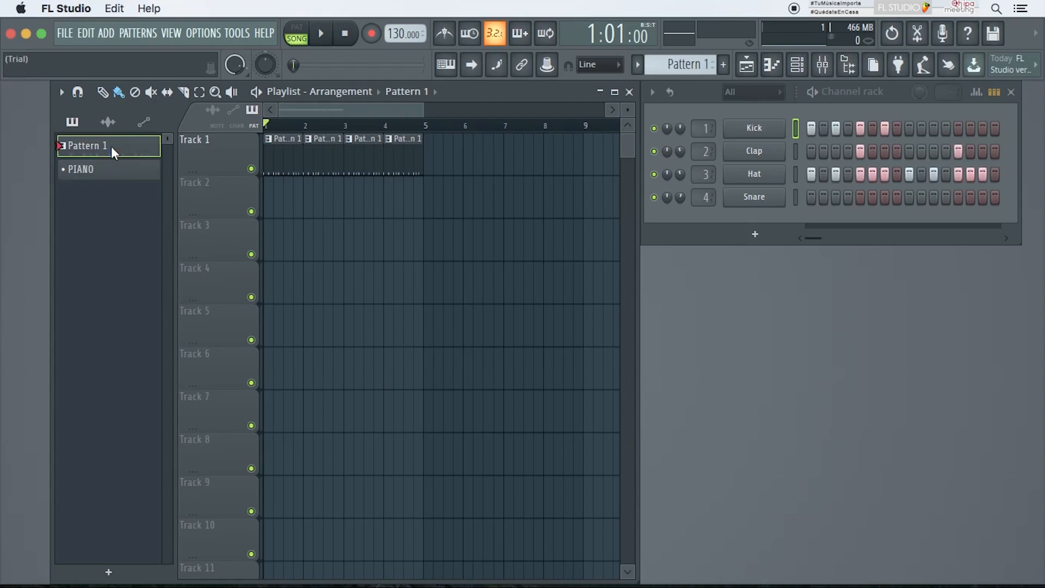
left_click(113, 169)
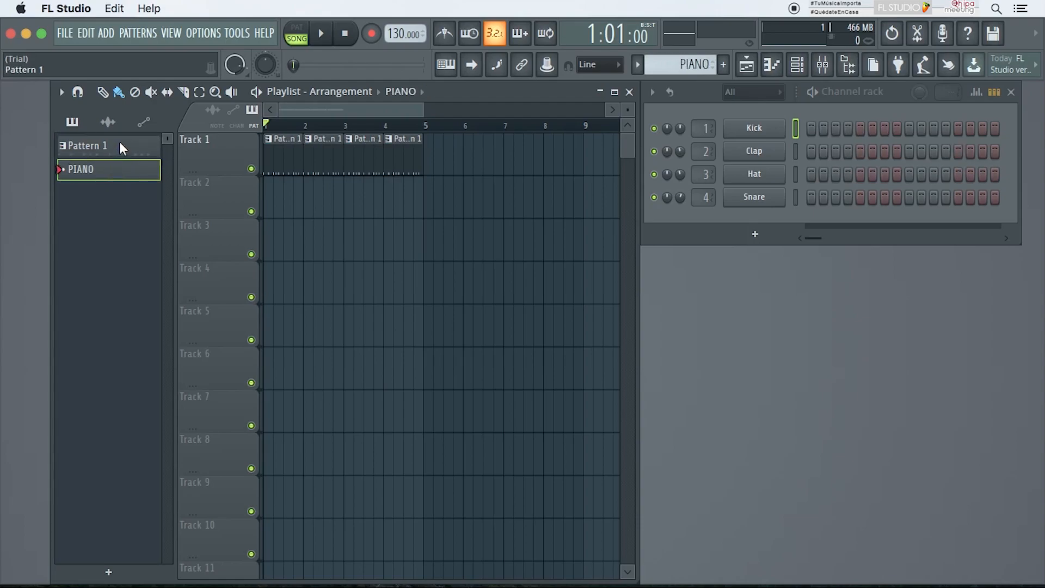
left_click(119, 141)
left_click(117, 169)
Step: Add an FL Keys channel to the PIANO pattern and play its keyboard
left_click(754, 234)
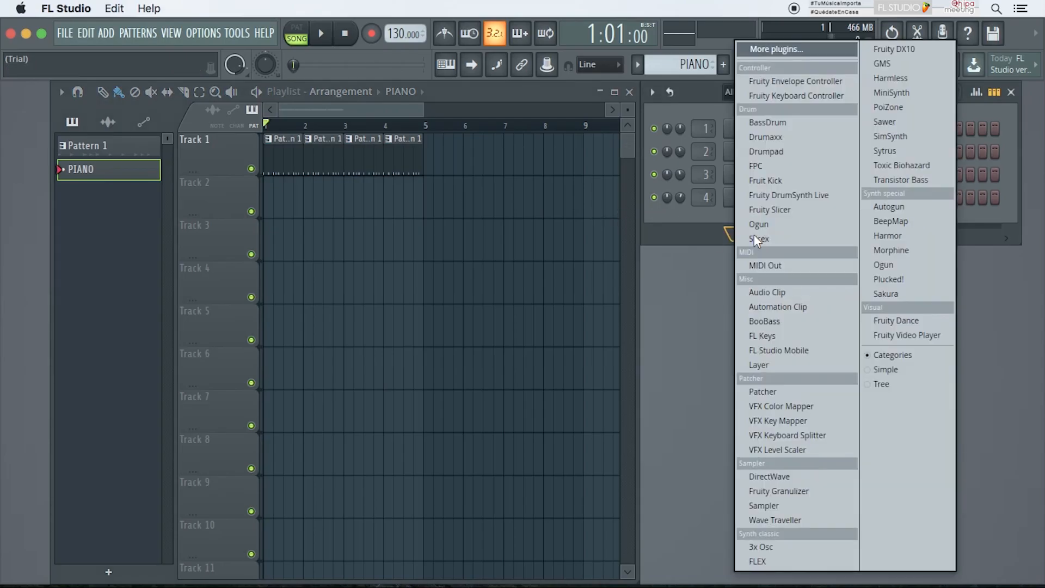
left_click(791, 333)
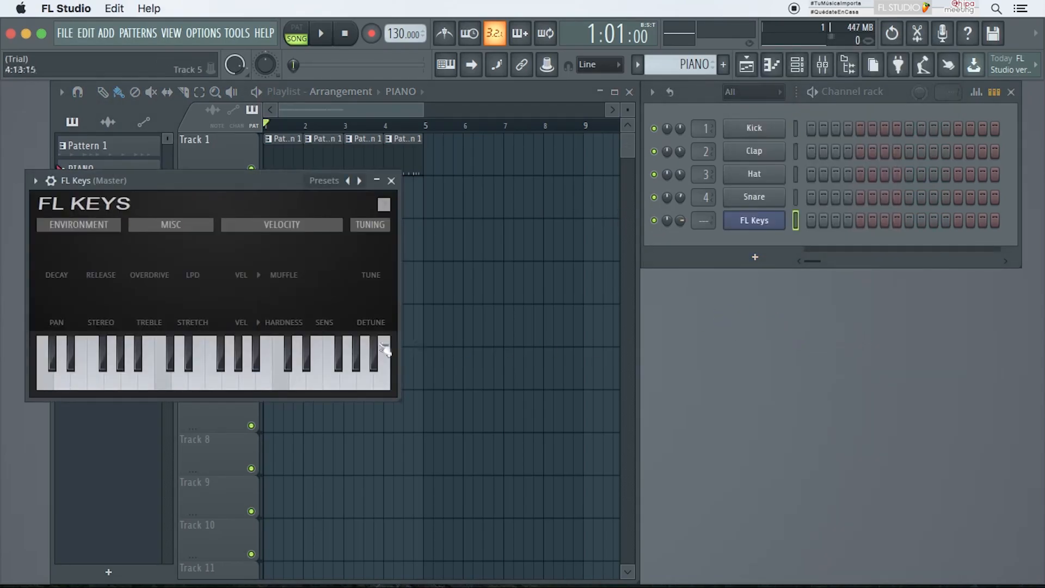
left_click_drag(172, 379, 322, 385)
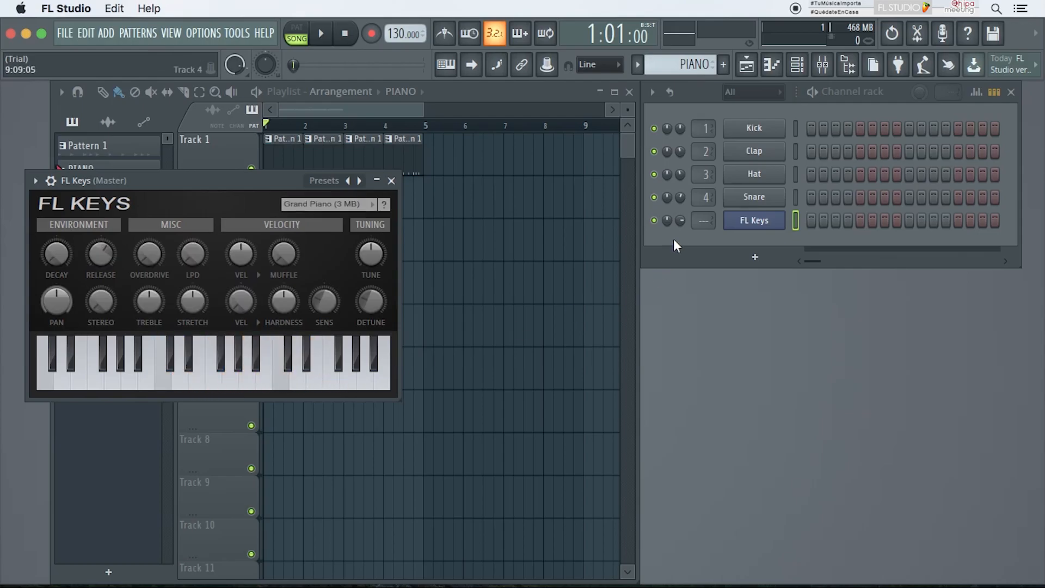
Step: Route FL Keys to mixer track 5, play a few keys, and close the plugin window
left_click_drag(703, 221, 703, 212)
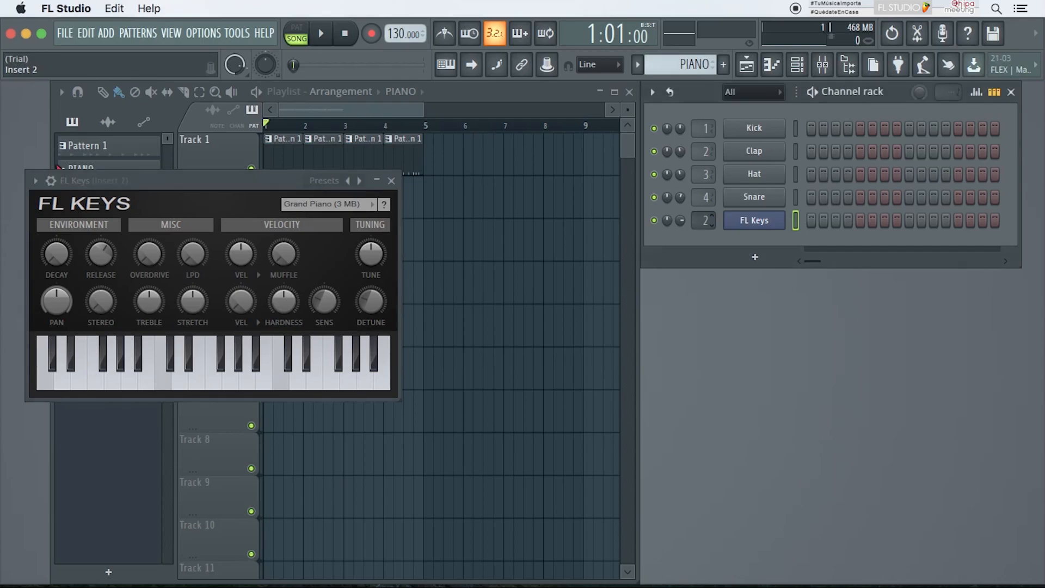
left_click(253, 384)
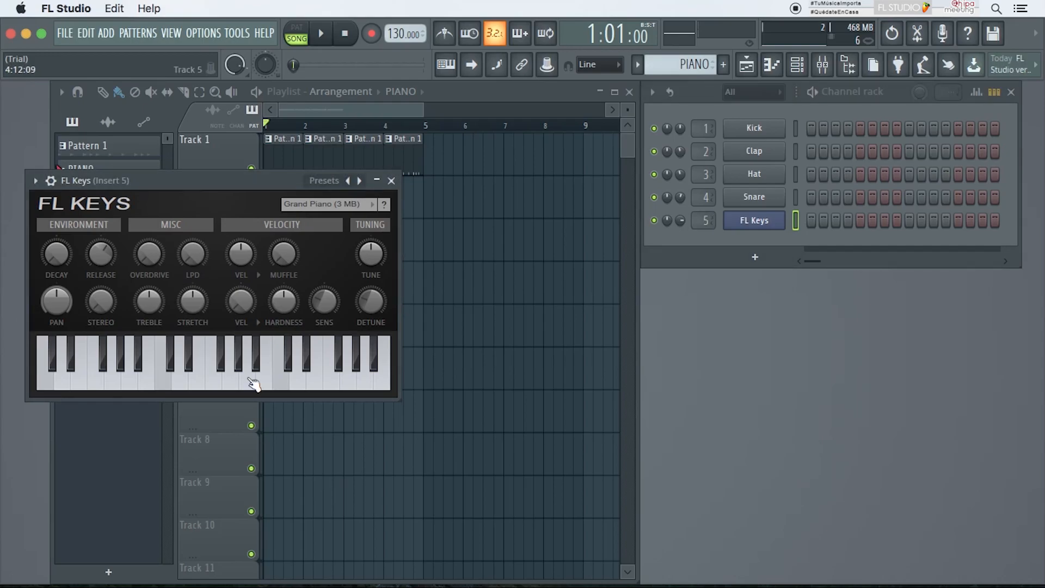
left_click_drag(287, 385, 84, 383)
left_click(391, 181)
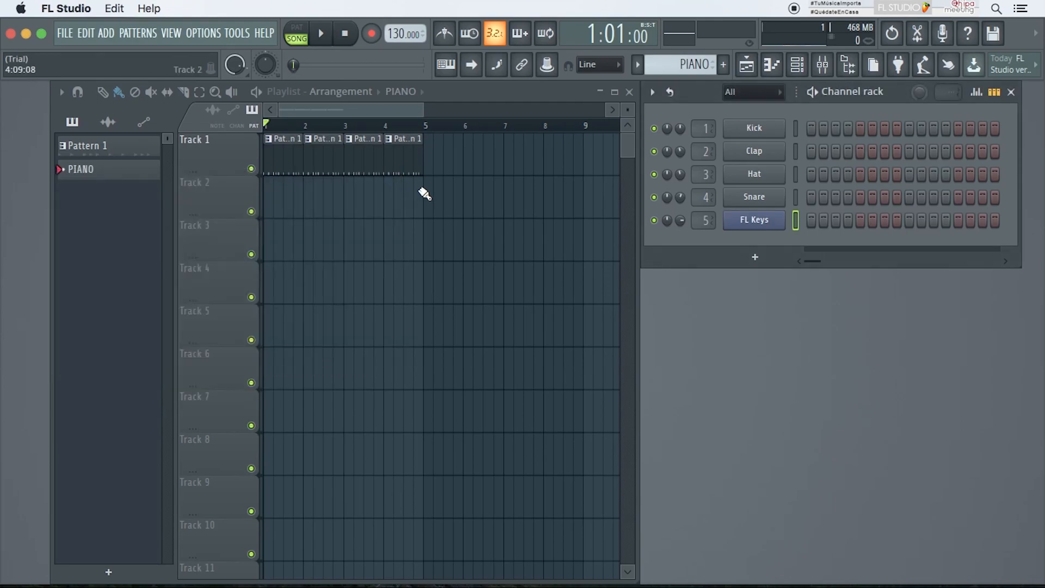
Step: Open the FL Keys piano roll and place C6 and E6 notes at the start of the bar
left_click(772, 66)
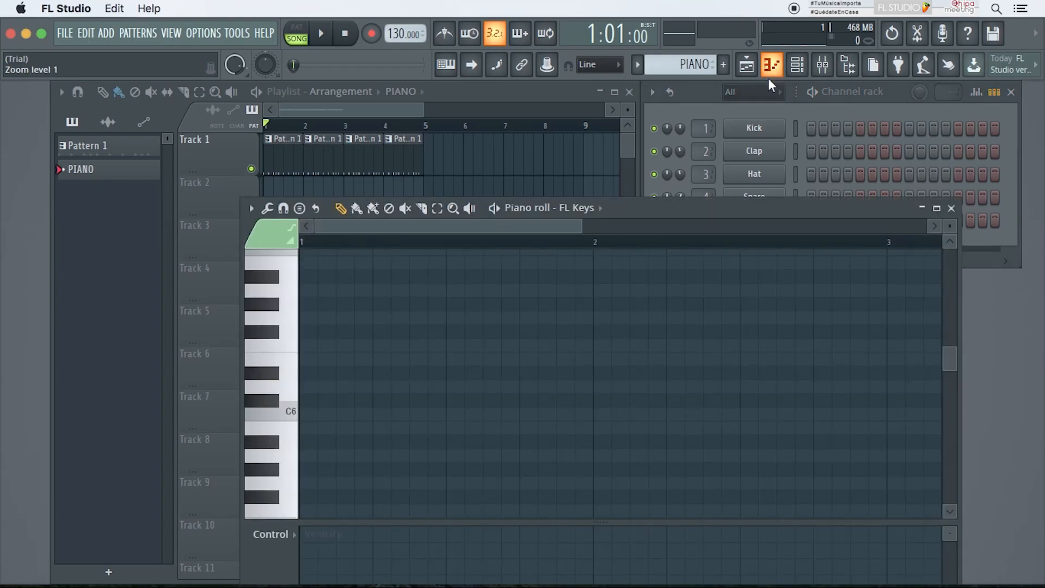
left_click_drag(721, 212, 701, 121)
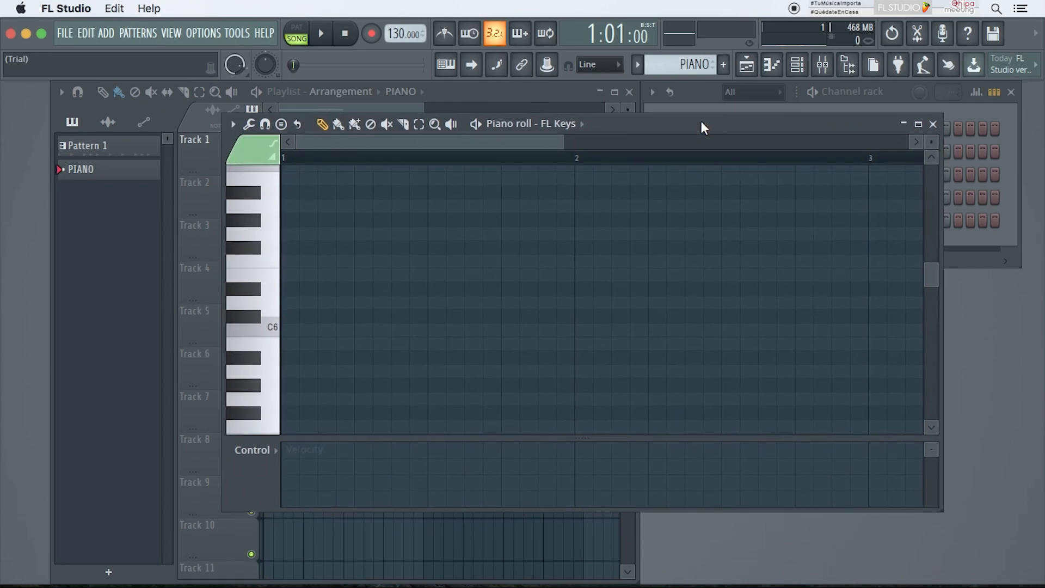
mouse_move(291, 330)
left_mouse_down()
mouse_move(331, 331)
mouse_move(295, 330)
left_mouse_up()
left_click(289, 275)
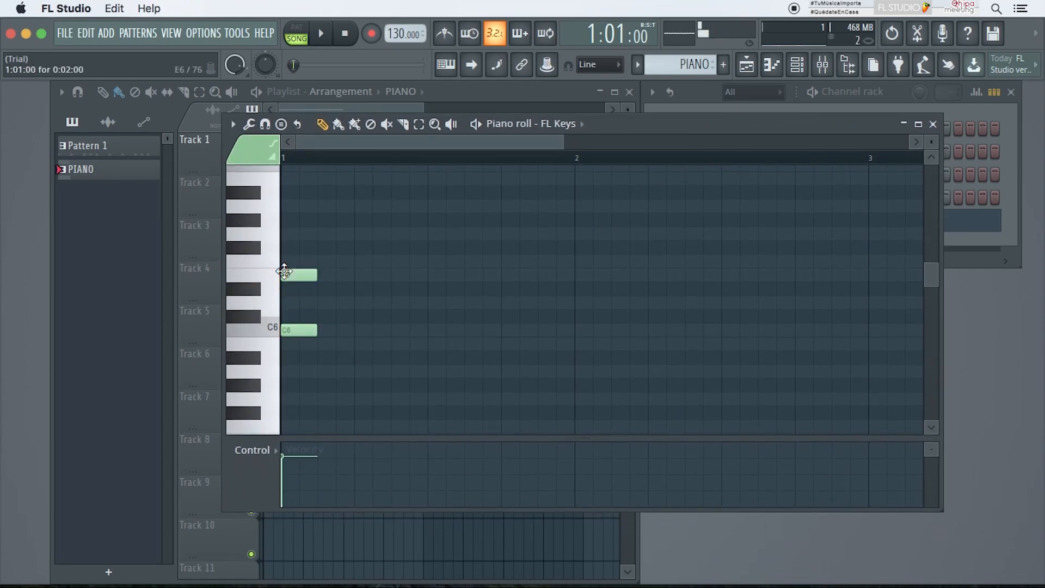
Step: Add G6 and B6 to the opening chord and place a D6–F6–A6–C7 chord on the second beat
left_click(295, 233)
left_click(291, 177)
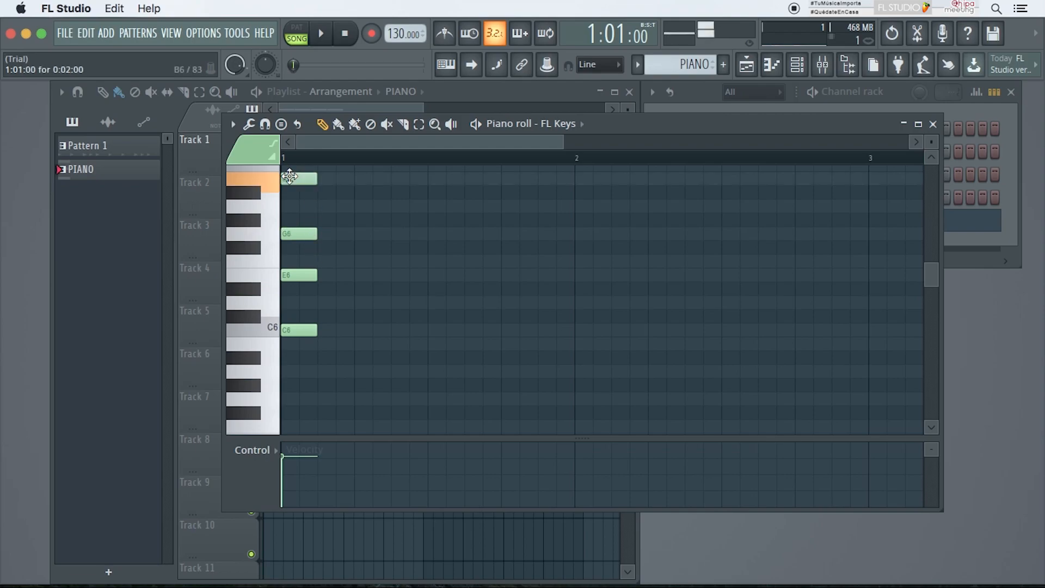
left_click(358, 303)
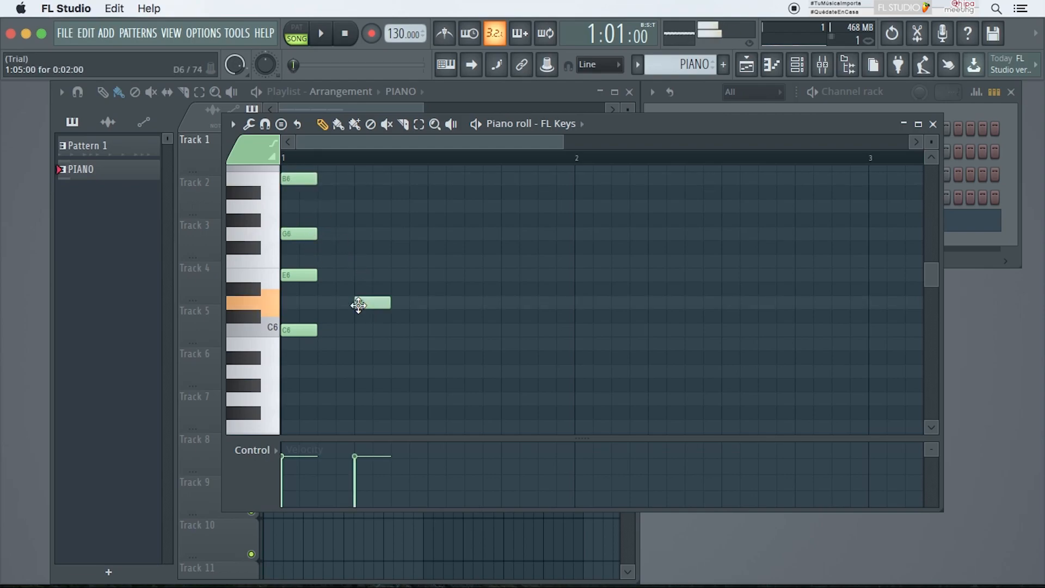
left_click(360, 261)
left_click(358, 205)
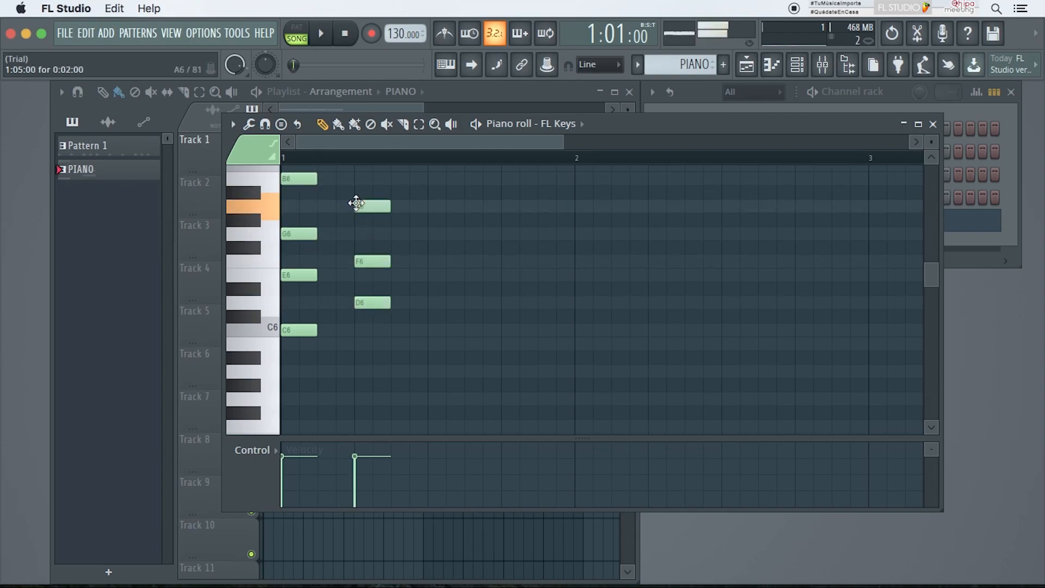
left_click(359, 168)
scroll(357, 168, "up", 1)
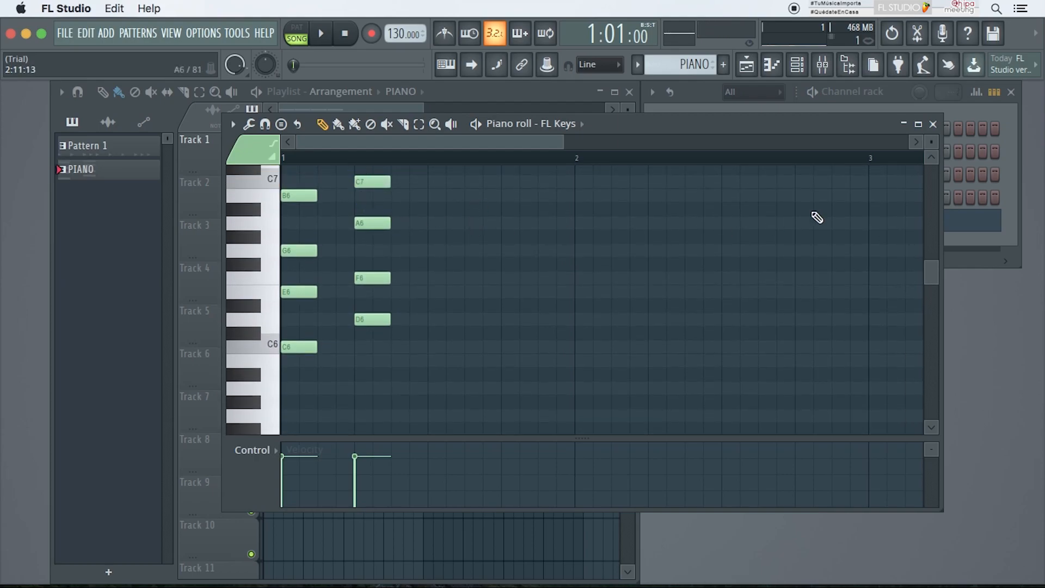
Step: Paint PIANO pattern clips across bars 1–4 on Track 2 of the playlist and play the song
left_click(933, 124)
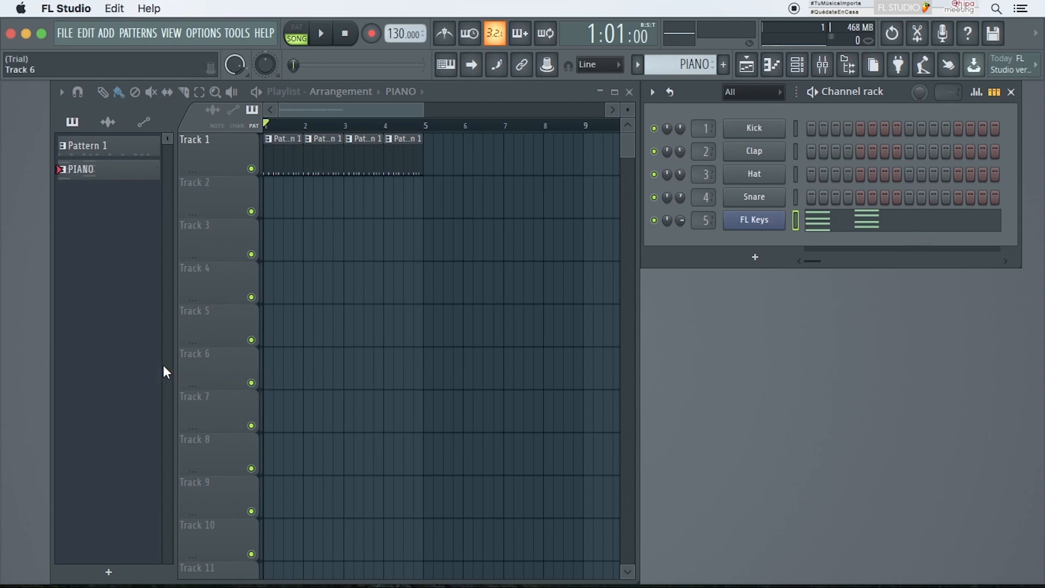
left_click(90, 145)
left_click(93, 169)
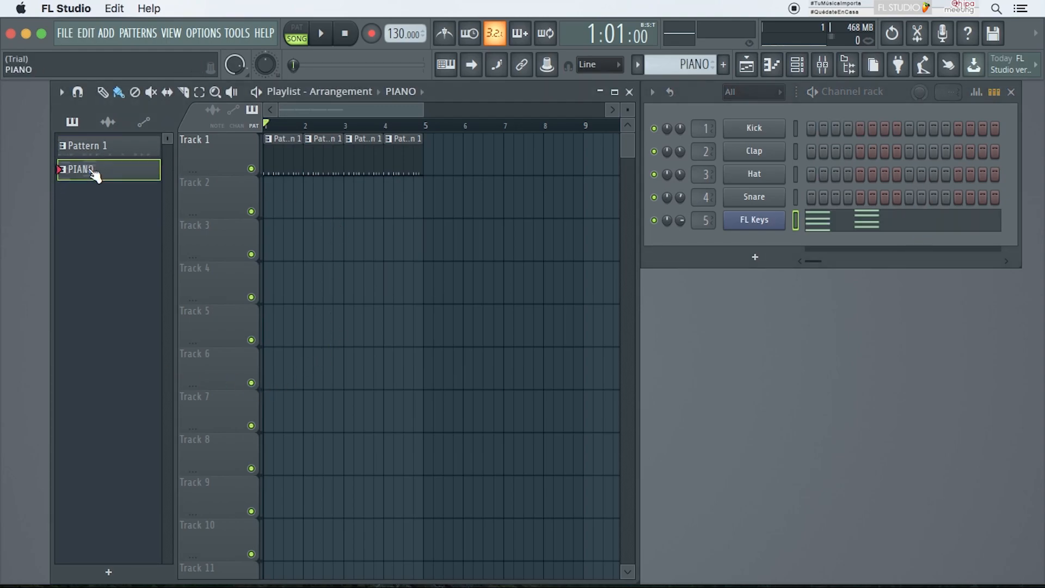
left_click(96, 146)
left_click(93, 167)
left_click_drag(96, 171, 146, 176)
left_click_drag(274, 196, 400, 203)
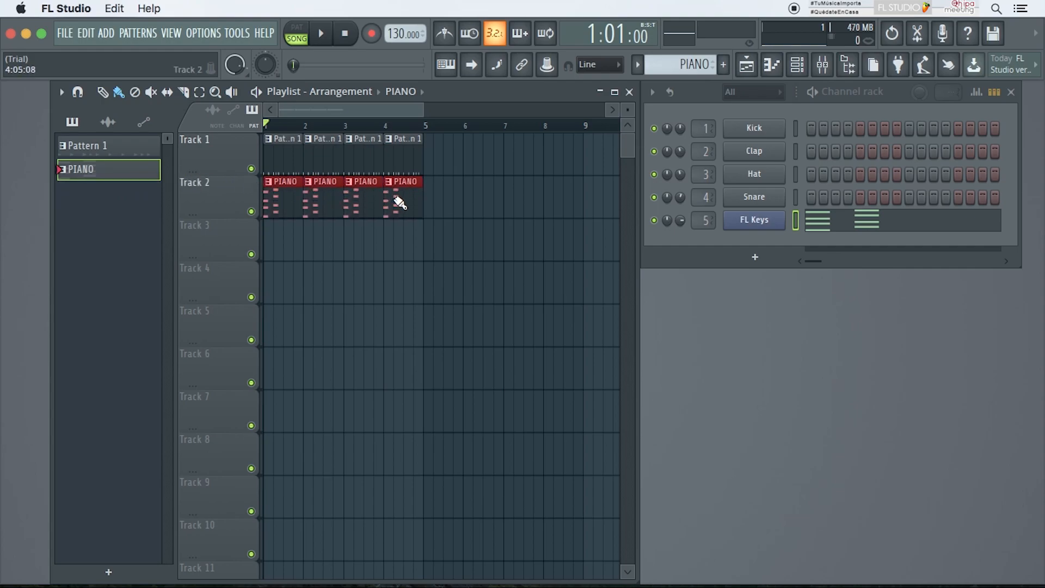
left_click(256, 92)
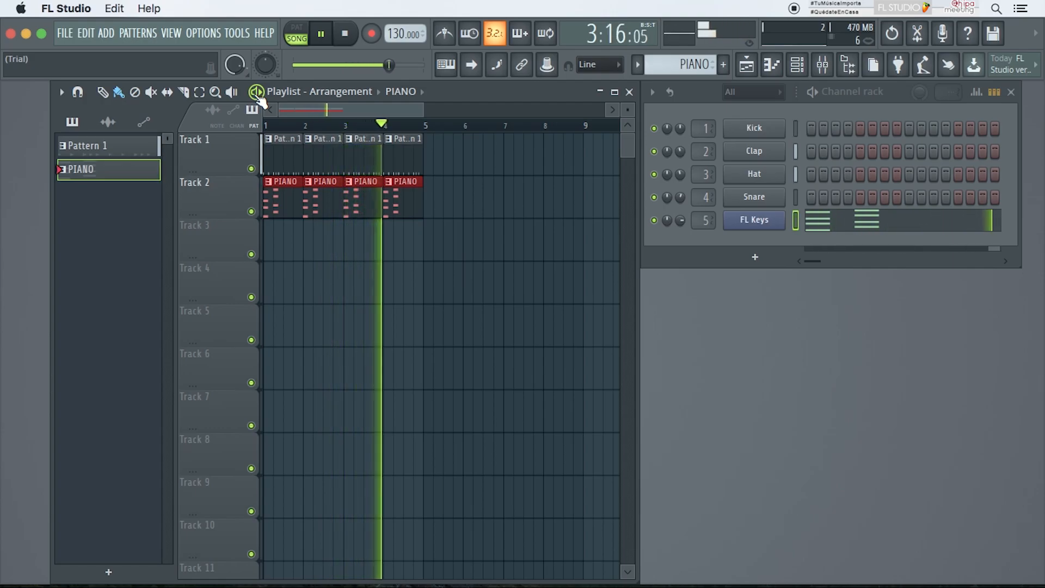
key("space")
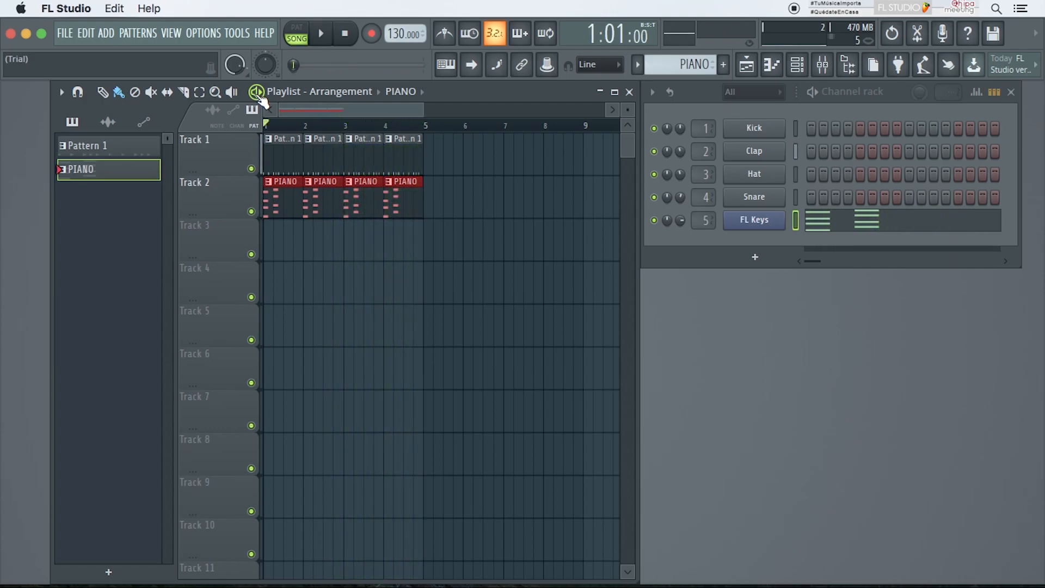
Step: Open the PIANO pattern's piano roll and delete all its notes
double_click(320, 190)
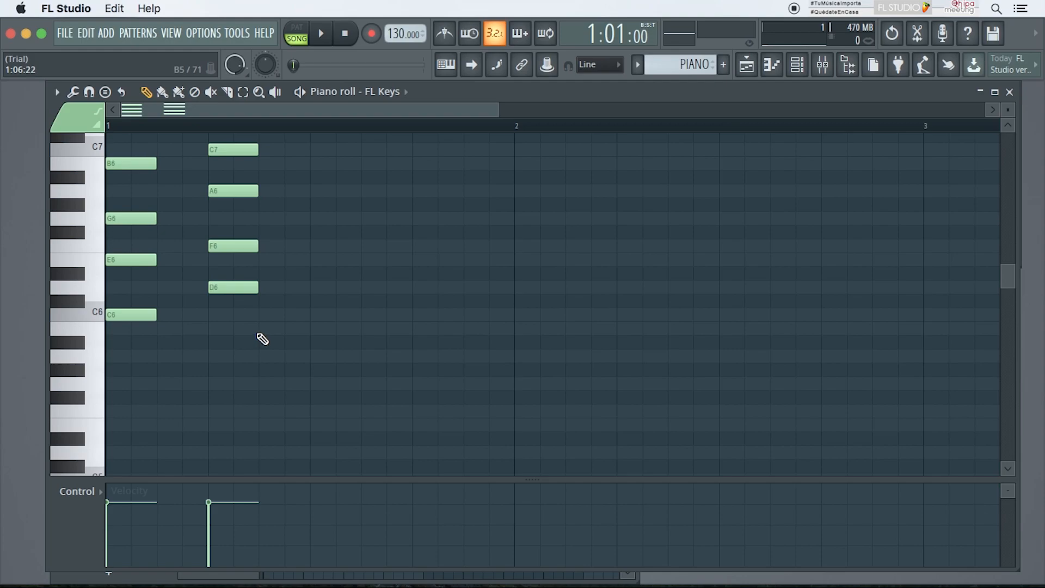
key("Delete")
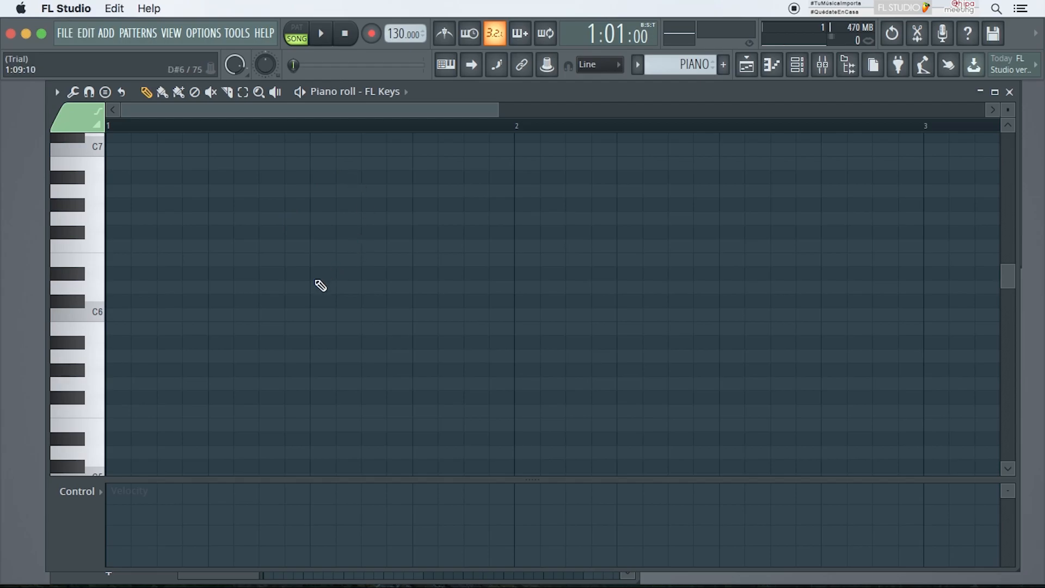
Step: Stamp a one-beat Minor 7th chord on A5, then switch the stamp to Suspended 4 and place another chord
left_click(105, 91)
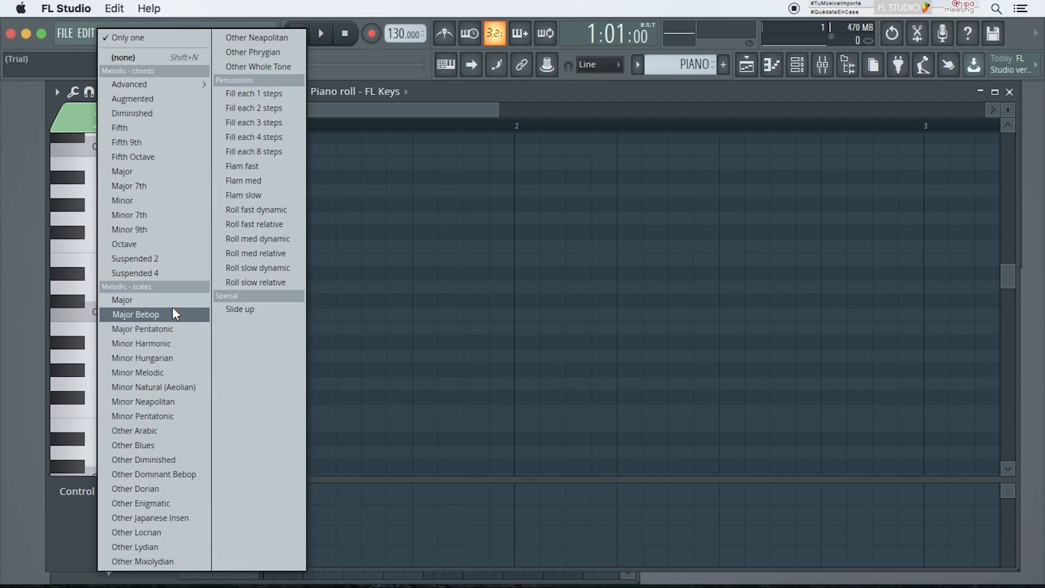
left_click(167, 216)
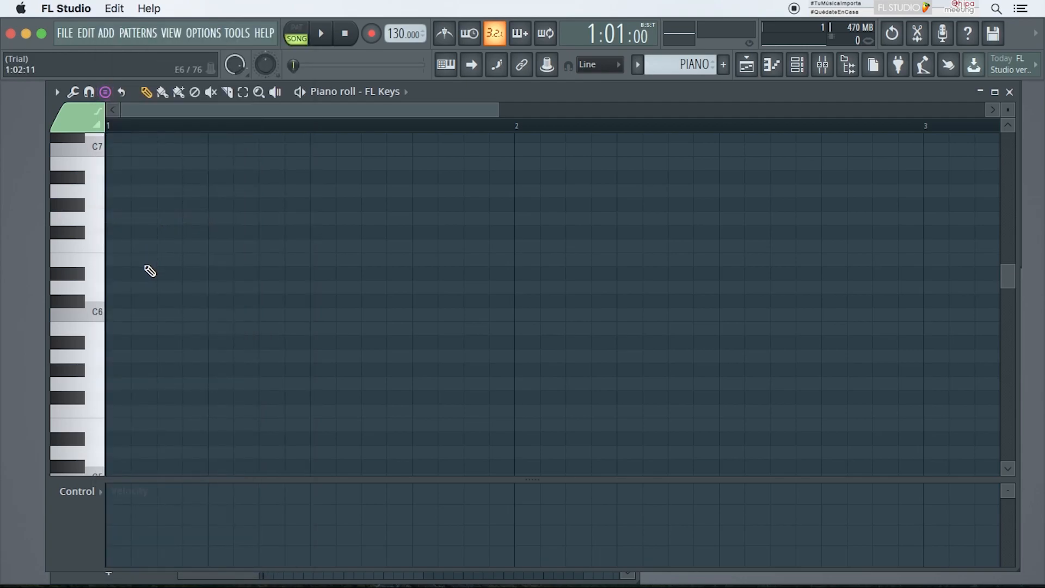
left_click(113, 356)
left_click_drag(113, 356, 201, 364)
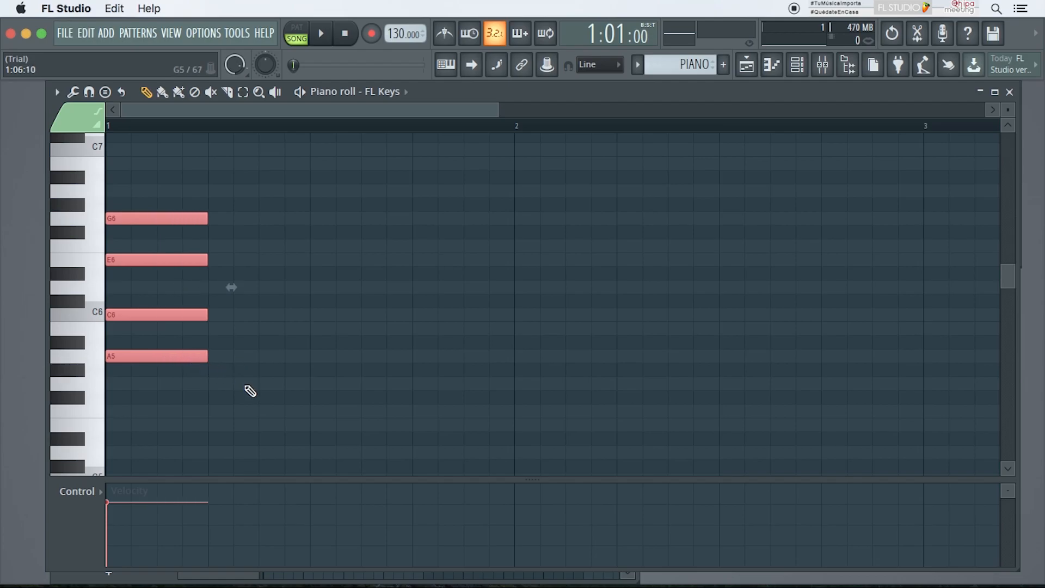
left_click(104, 93)
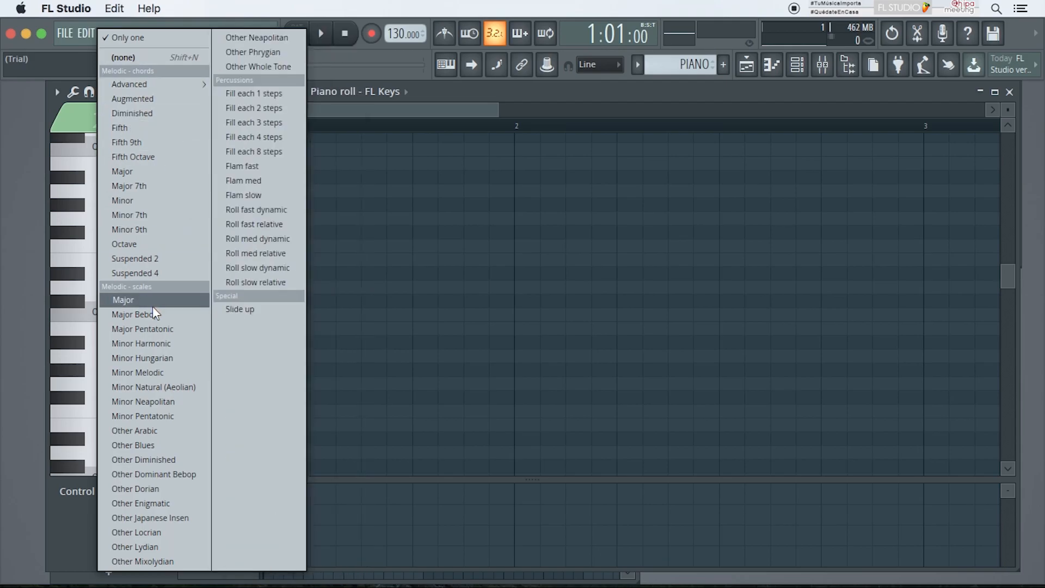
left_click(161, 273)
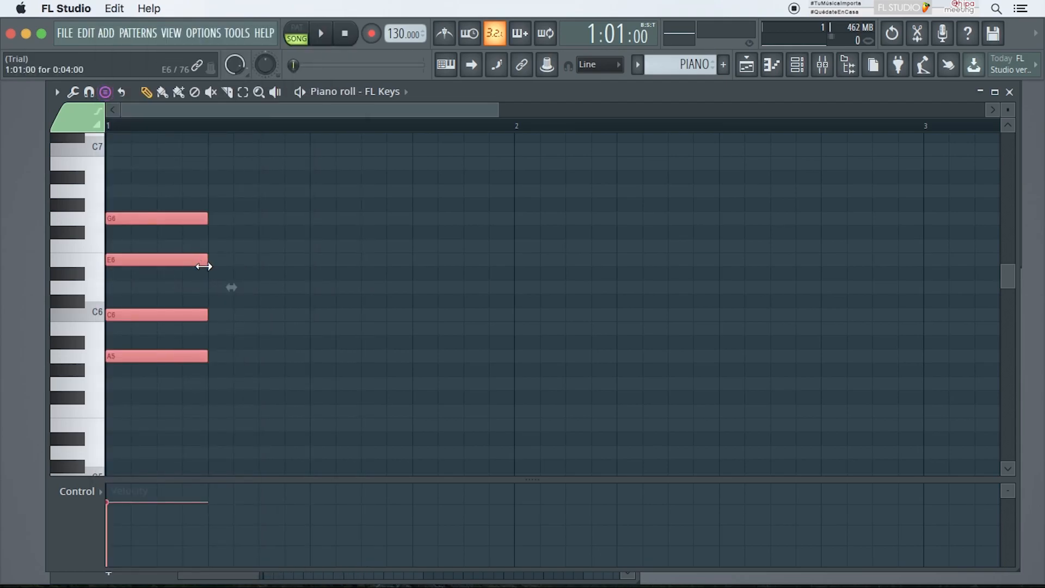
left_click(221, 261)
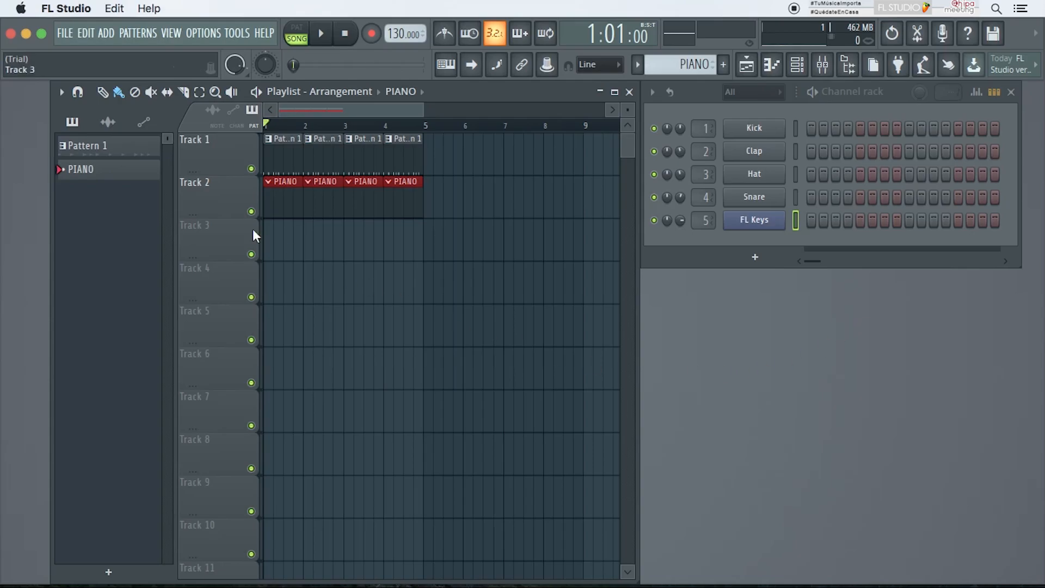
Step: Reprogram Pattern 1's kick, clap and hat steps in the channel rack and play the pattern
left_click(88, 146)
mouse_move(812, 175)
left_mouse_down()
mouse_move(985, 174)
mouse_move(860, 152)
left_mouse_up()
left_click_drag(885, 129, 816, 127)
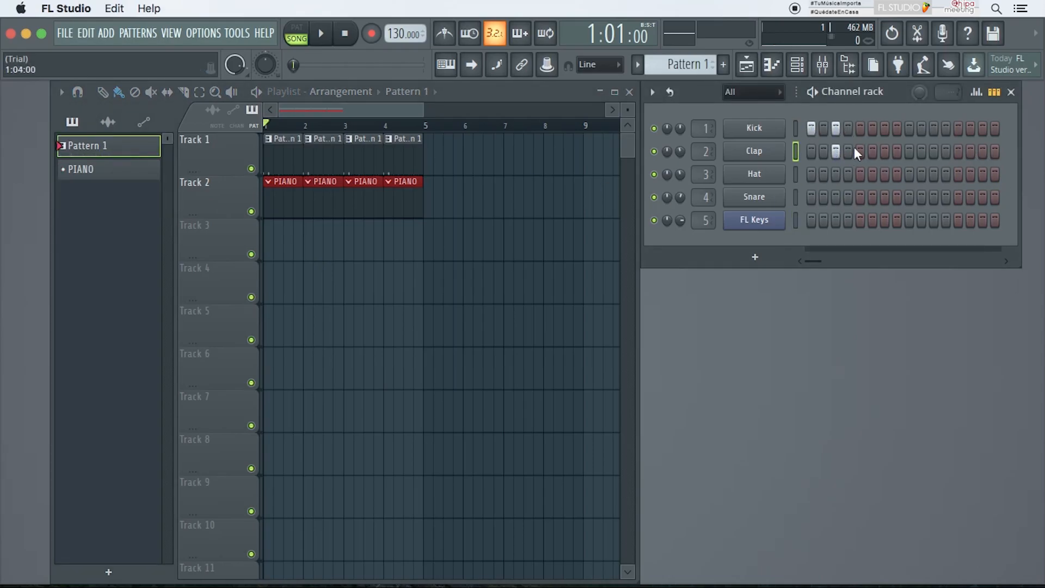
left_click(860, 174)
left_click(909, 128)
left_click(959, 174)
mouse_move(811, 175)
left_mouse_down()
mouse_move(898, 176)
mouse_move(812, 173)
left_mouse_up()
right_click(958, 173)
left_click_drag(909, 128, 811, 128)
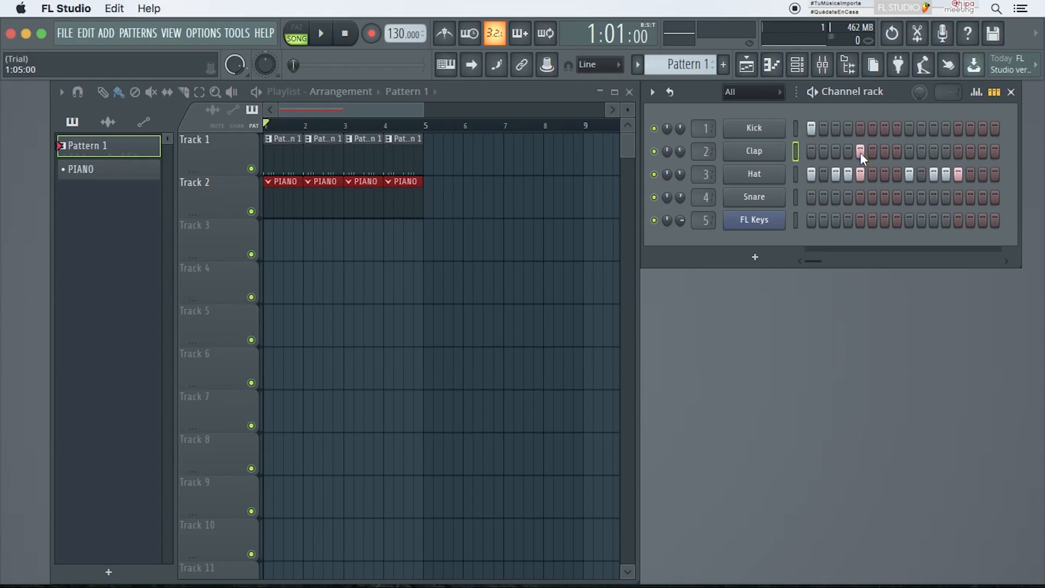
left_click(814, 93)
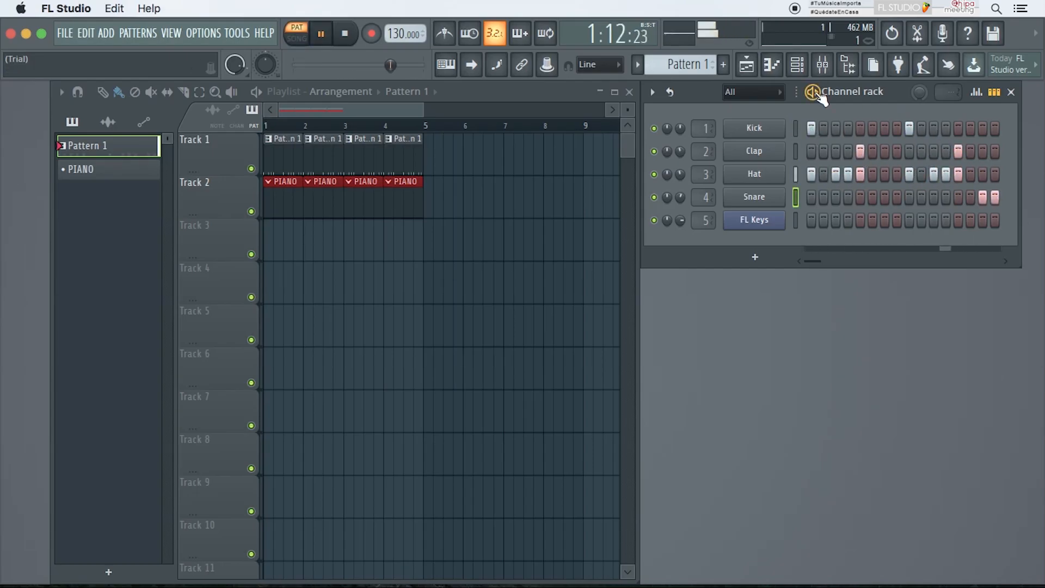
left_click(814, 93)
Step: Select the PIANO pattern and stamp a Minor 7th chord on C6 lasting one full bar
left_click(93, 170)
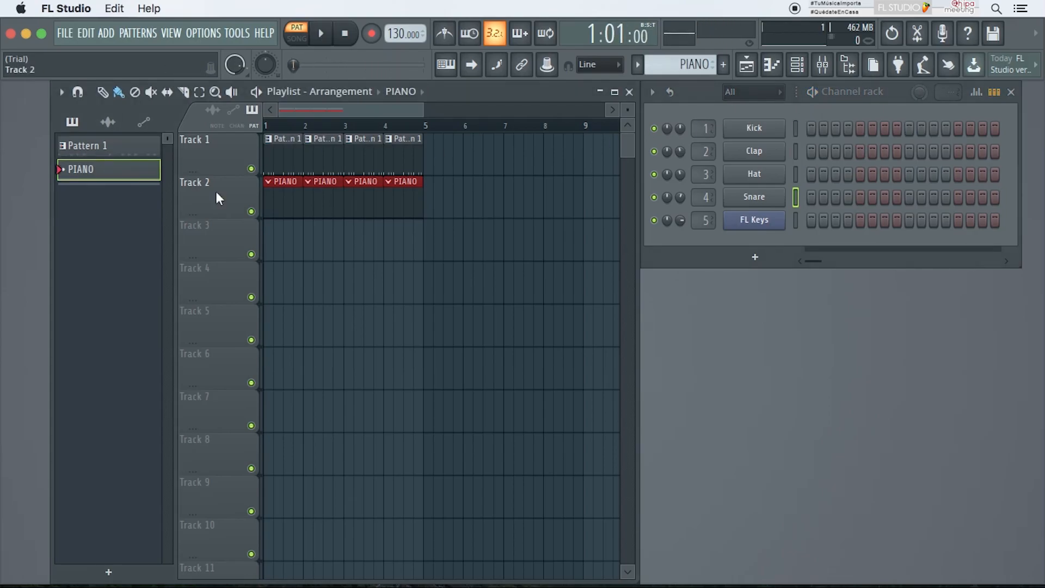
left_click(793, 220)
left_click(101, 89)
left_click(129, 214)
left_click(112, 314)
left_click_drag(209, 314, 519, 311)
Step: Stamp another one-bar Minor 7th chord on F6 at bar 2
left_click(105, 92)
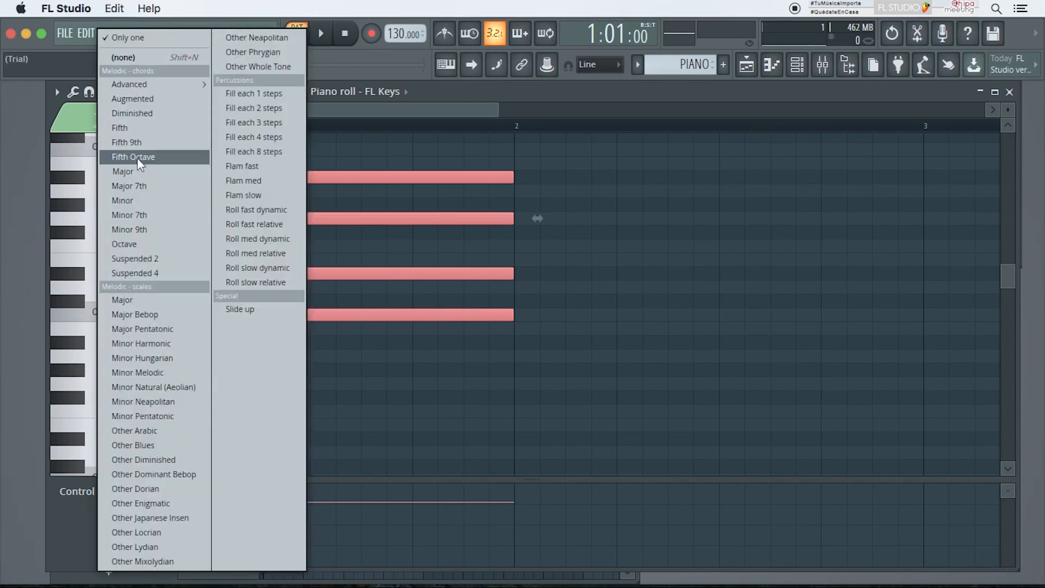
left_click(129, 215)
left_click(488, 245)
scroll(606, 263, "down", 4)
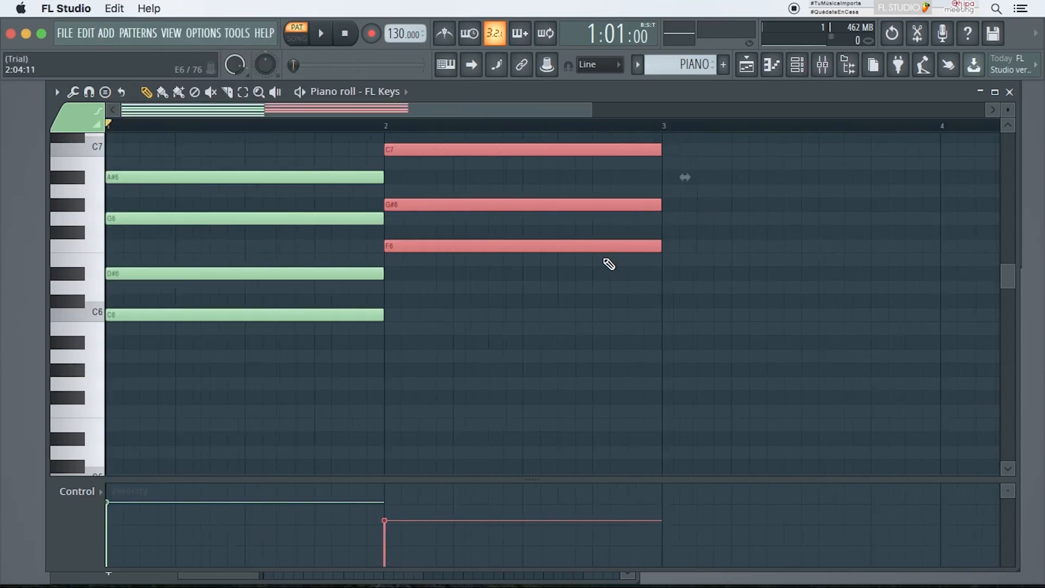
Step: Stamp a one-bar Major 7th chord on G6 at bar 3
left_click(105, 92)
left_click(152, 188)
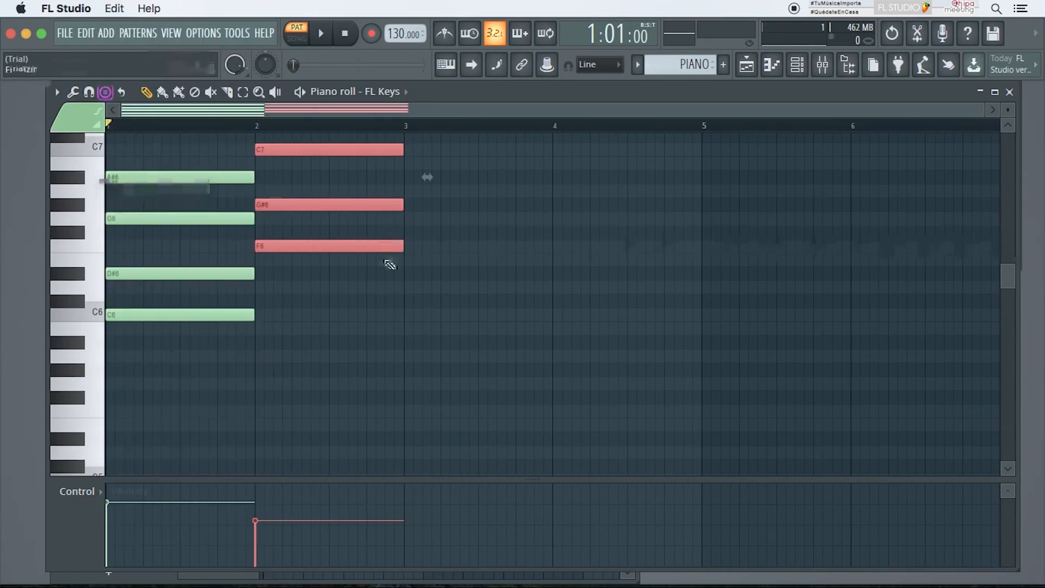
left_click(417, 219)
Step: Stamp a one-bar chord on C6 at bar 4 and play the pattern
left_click(105, 92)
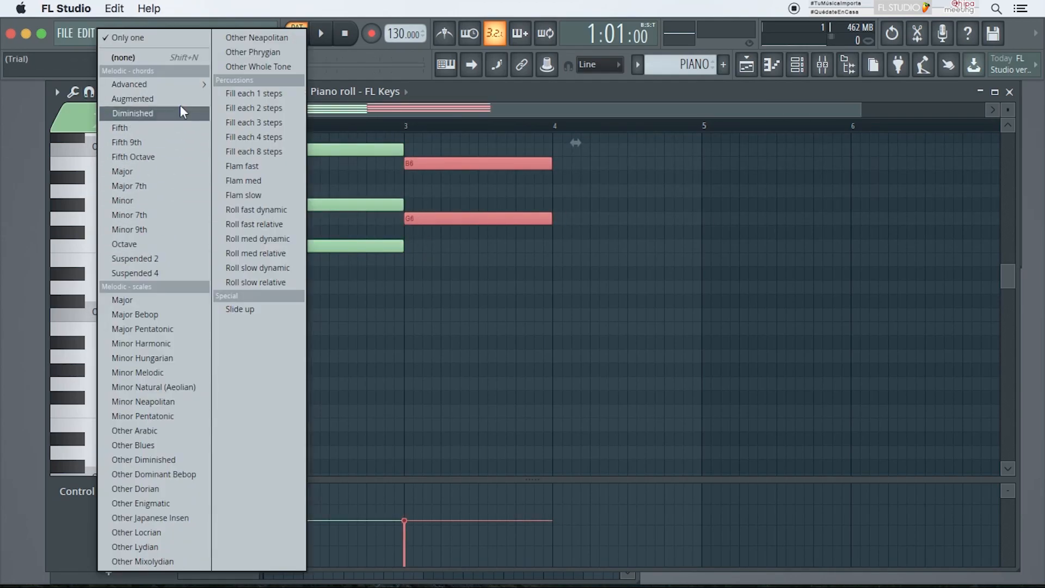
left_click(191, 201)
left_click(553, 314)
key("space")
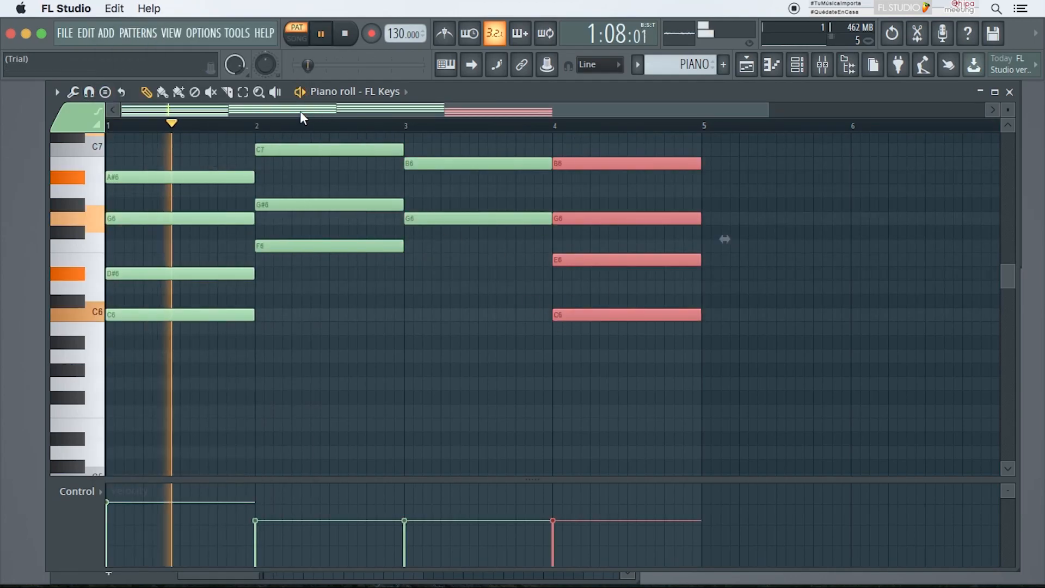
Step: Move the bar 3 chord's D7 and F#7 notes down an octave to D6 and F#6
scroll(405, 193, "up", 4)
left_click_drag(457, 212, 459, 372)
left_click_drag(445, 266, 444, 425)
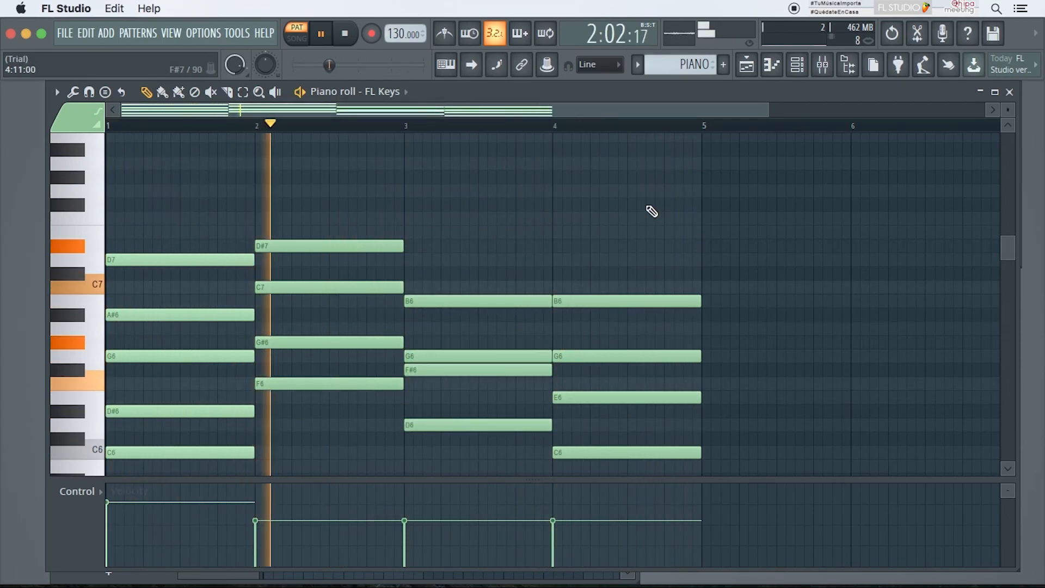
key("space")
Step: Replace the Track 2 PIANO clips with a single four-bar PIANO clip starting at bar 1 and play the song
left_click(1011, 92)
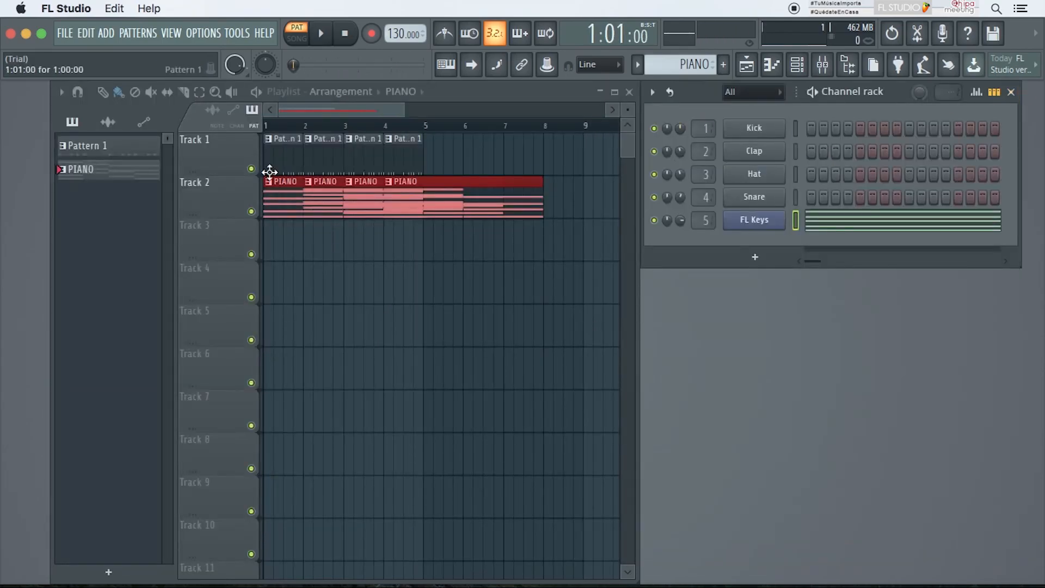
key("space")
left_click(256, 92)
left_click(797, 65)
right_click(436, 181)
left_click(102, 170)
left_click(277, 185)
left_click_drag(306, 184, 294, 184)
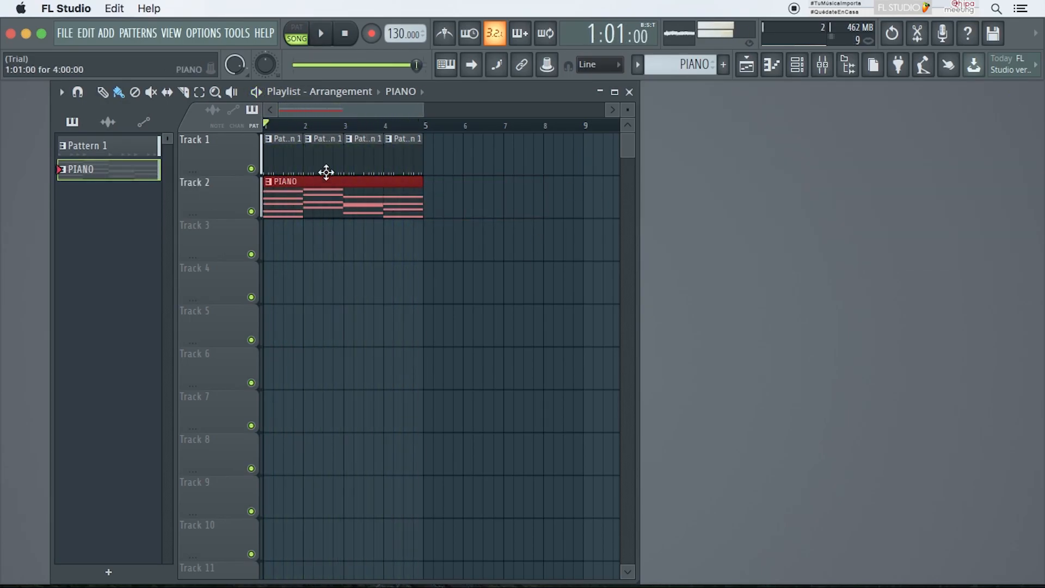
key("space")
Step: Select all notes in the PIANO piano roll, set their velocities to maximum, and play it back
double_click(73, 168)
key("super+a")
mouse_move(254, 520)
left_mouse_down()
mouse_move(334, 521)
mouse_move(555, 484)
left_mouse_up()
left_click_drag(556, 484, 107, 482)
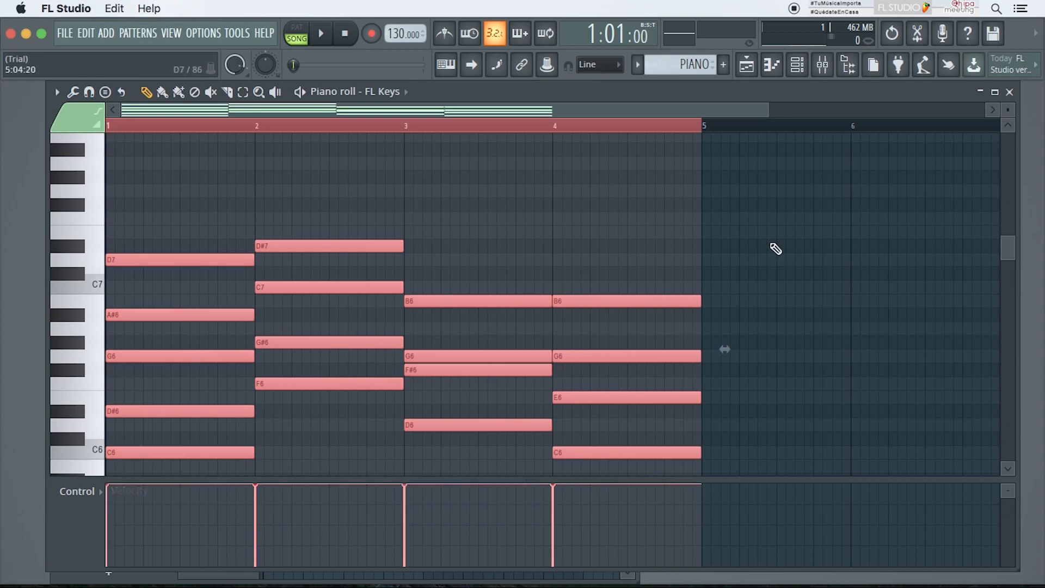
key("super+d")
key("space")
Step: Open the mixer, adjust the Insert 5 volume fader, close it and play the song
left_click(1010, 92)
key("F9")
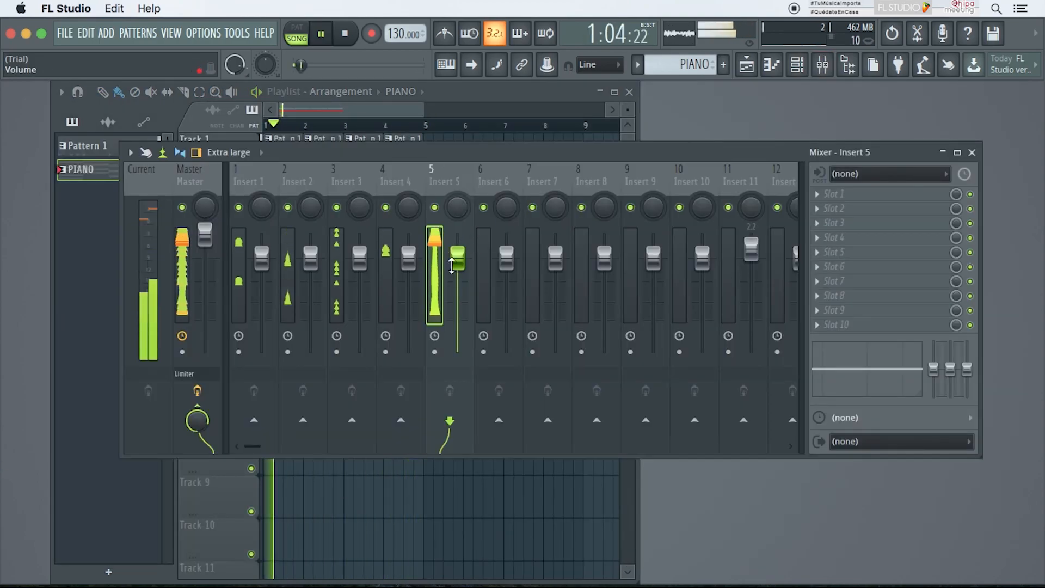
left_click(972, 153)
key("space")
left_click(455, 211)
right_click(456, 211)
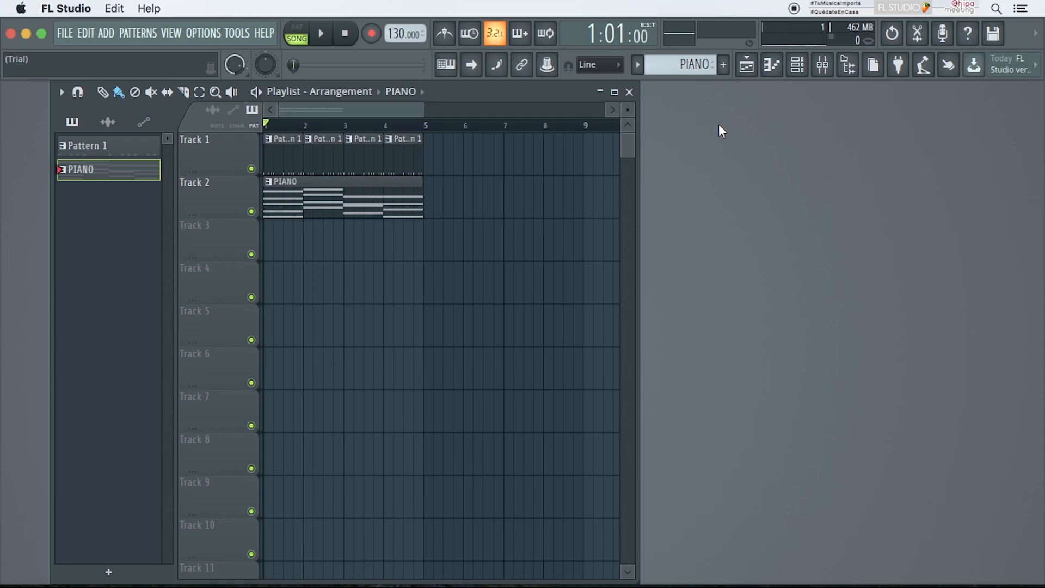
key("space")
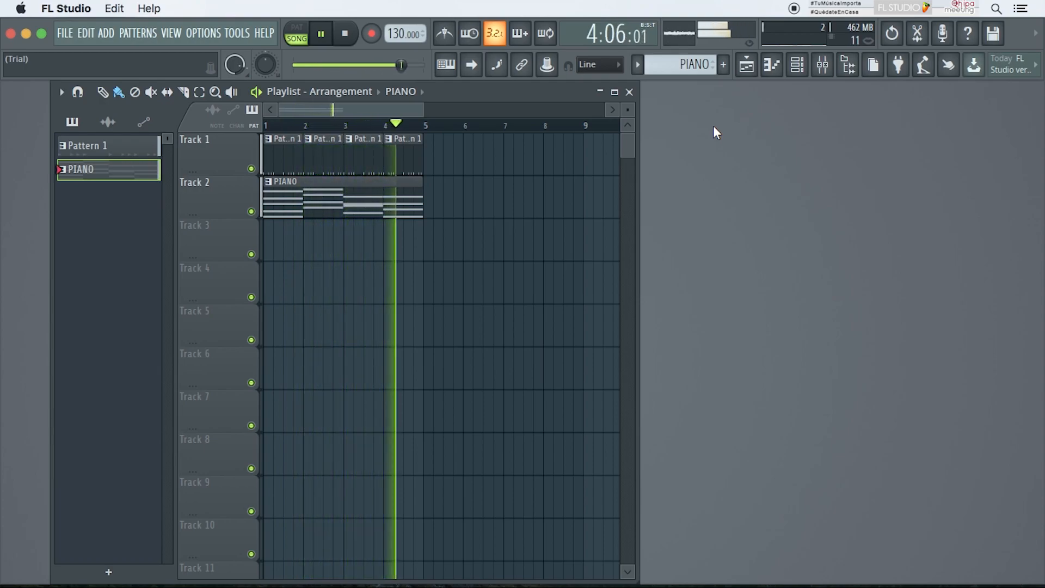
key("space")
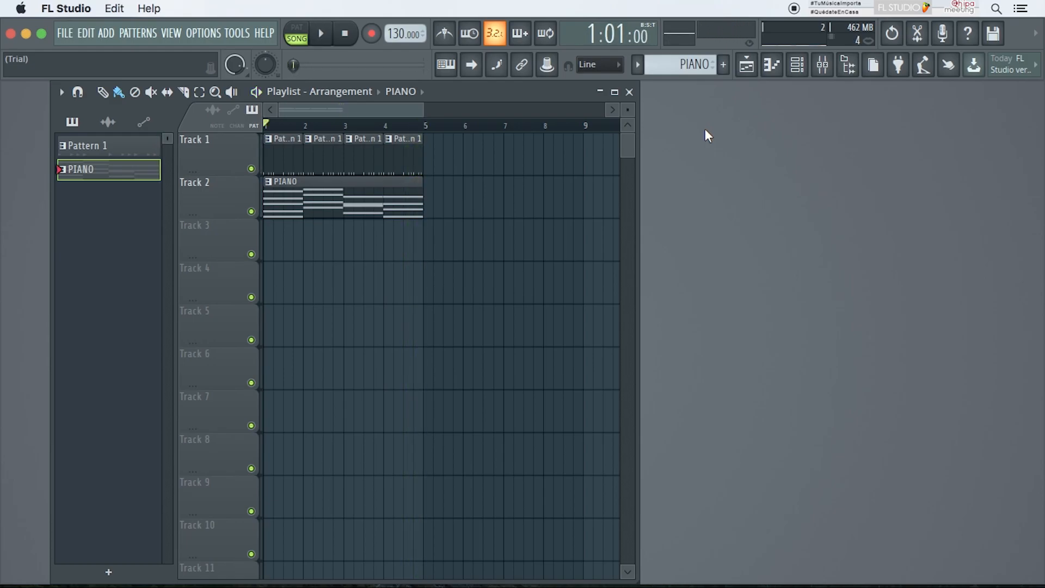
Step: Open the PIANO piano roll and apply Arpeggiate to the chords, adjusting the arpeggiator's Time mul
key("F7")
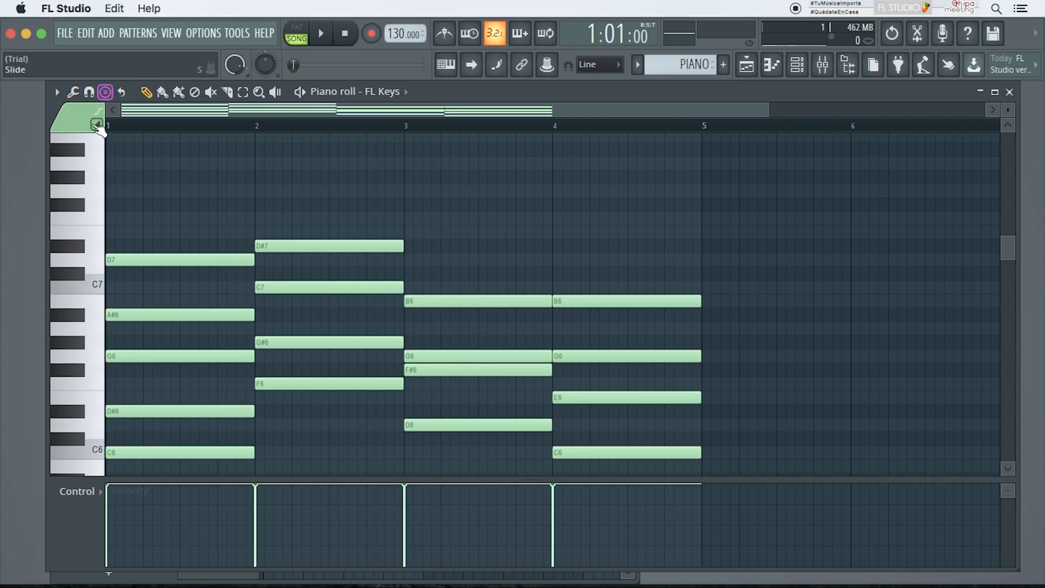
left_click(73, 93)
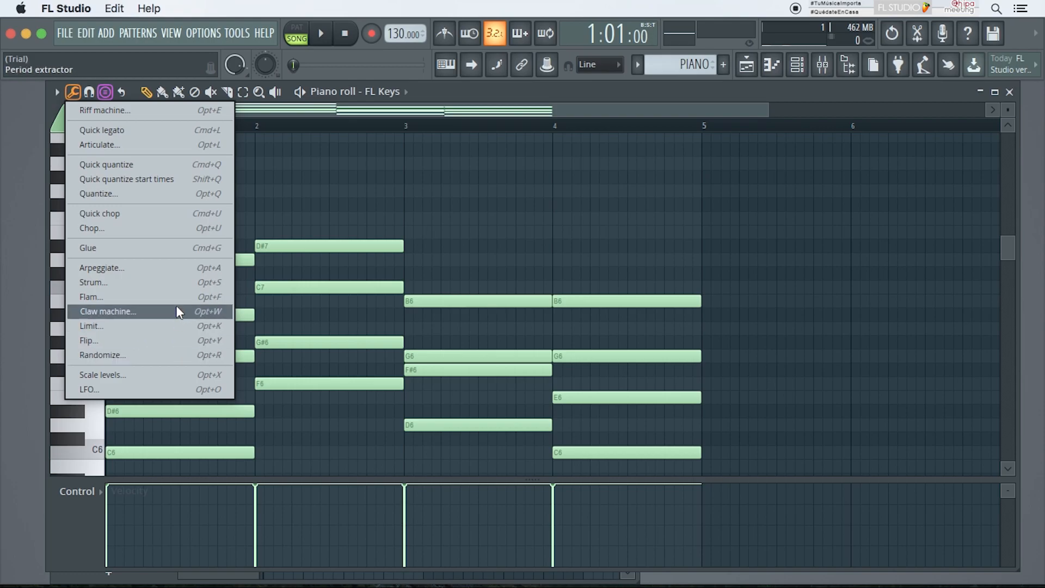
left_click(96, 269)
left_click_drag(601, 203, 677, 176)
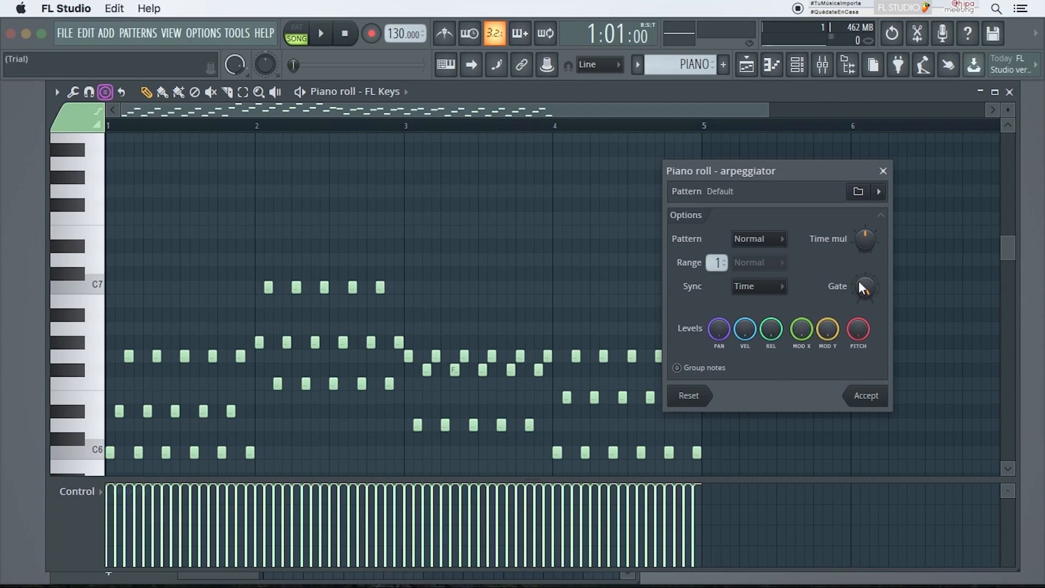
mouse_move(865, 239)
left_mouse_down()
mouse_move(864, 228)
mouse_move(865, 251)
left_mouse_up()
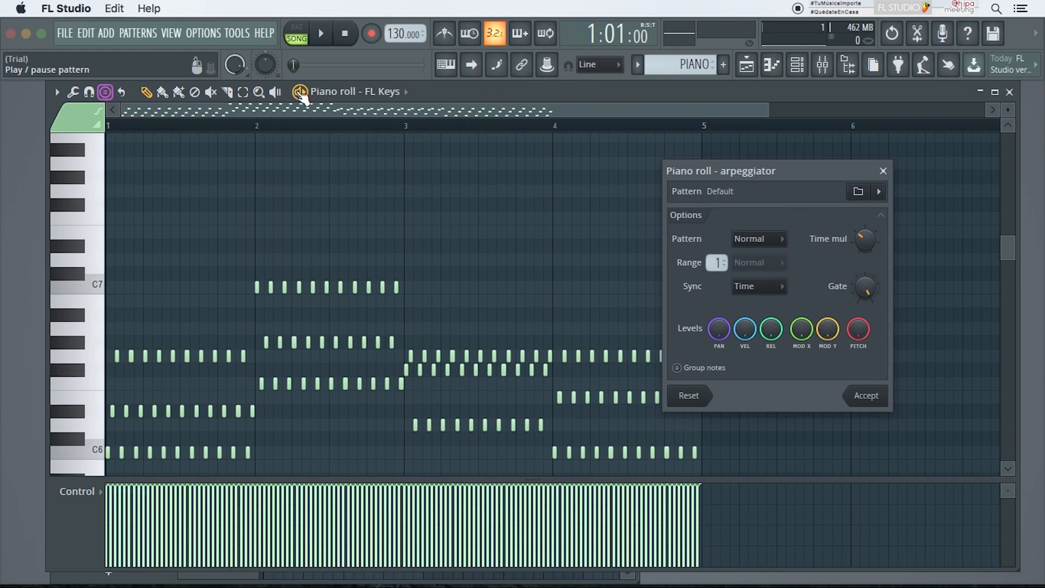
Step: Play the pattern, readjust the arpeggiator's Time mul, stop playback and accept the arpeggio
key("space")
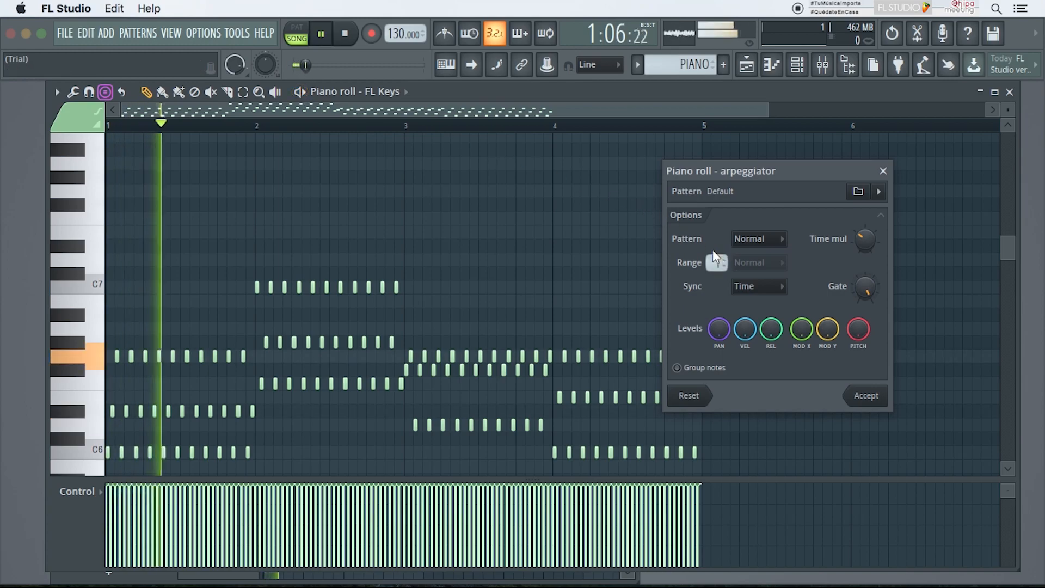
mouse_move(864, 243)
left_mouse_down()
mouse_move(864, 215)
mouse_move(867, 257)
left_mouse_up()
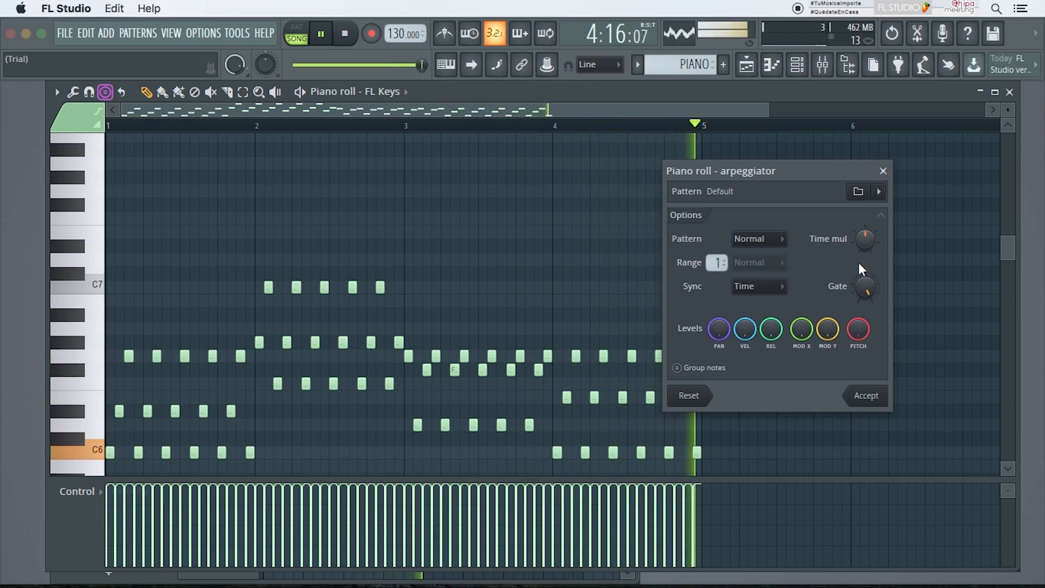
key("space")
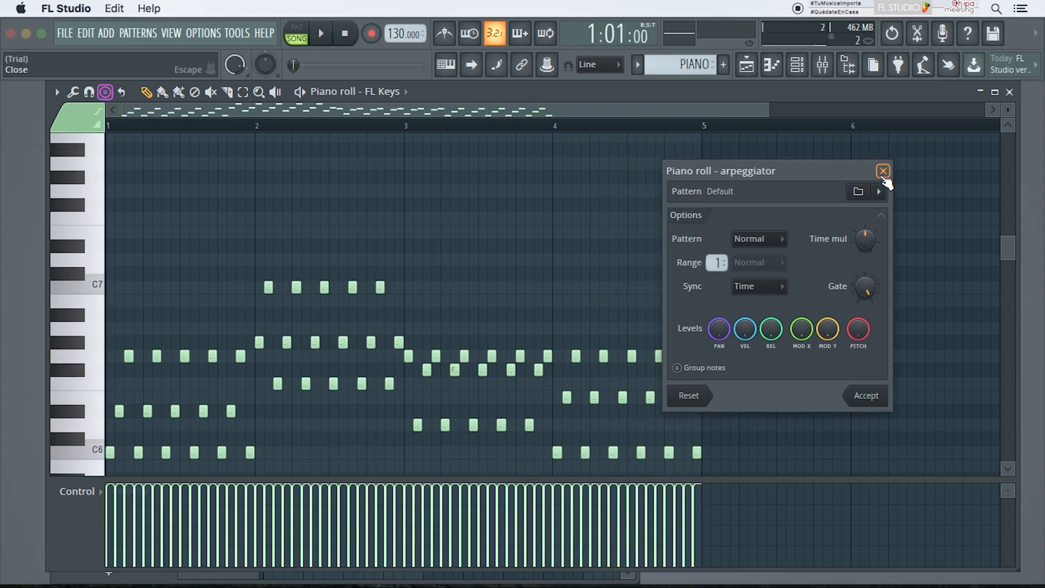
left_click(883, 171)
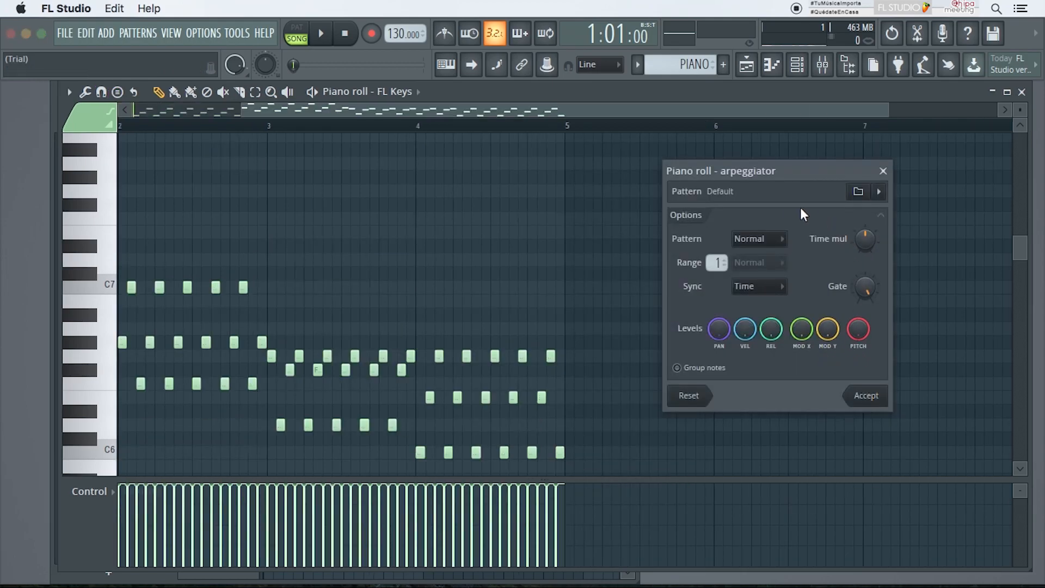
left_click(865, 403)
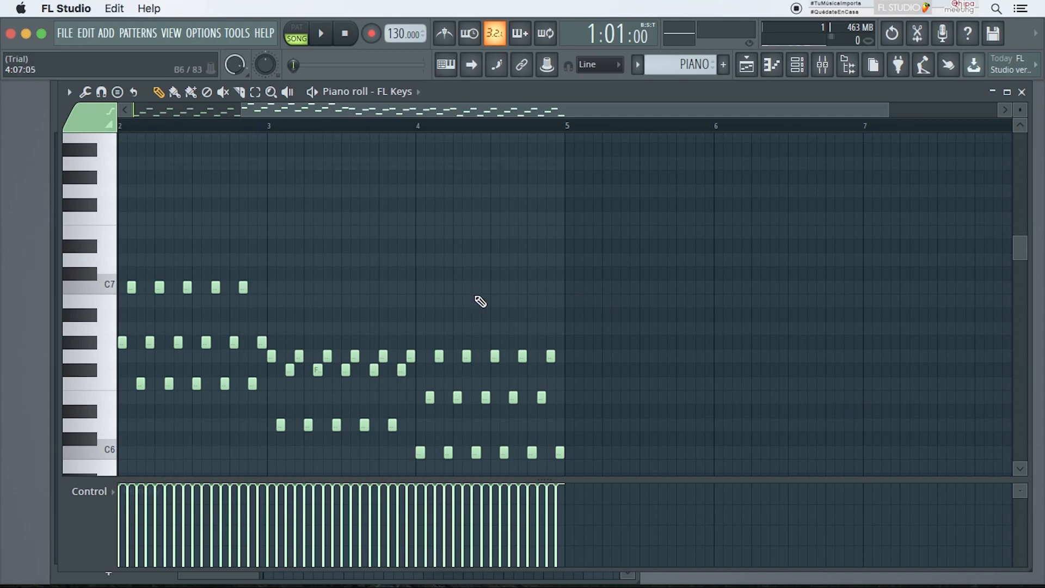
Step: Play back the arpeggiated PIANO pattern and close the piano roll
scroll(478, 301, "down", 3)
scroll(480, 302, "up", 9)
scroll(480, 302, "down", 9)
key("space")
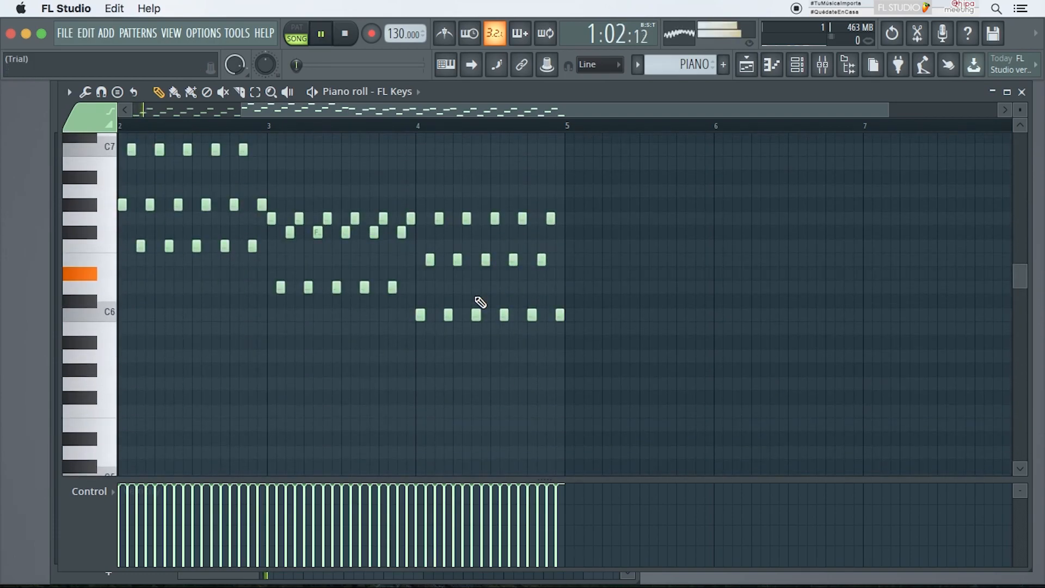
left_click_drag(310, 108, 165, 102)
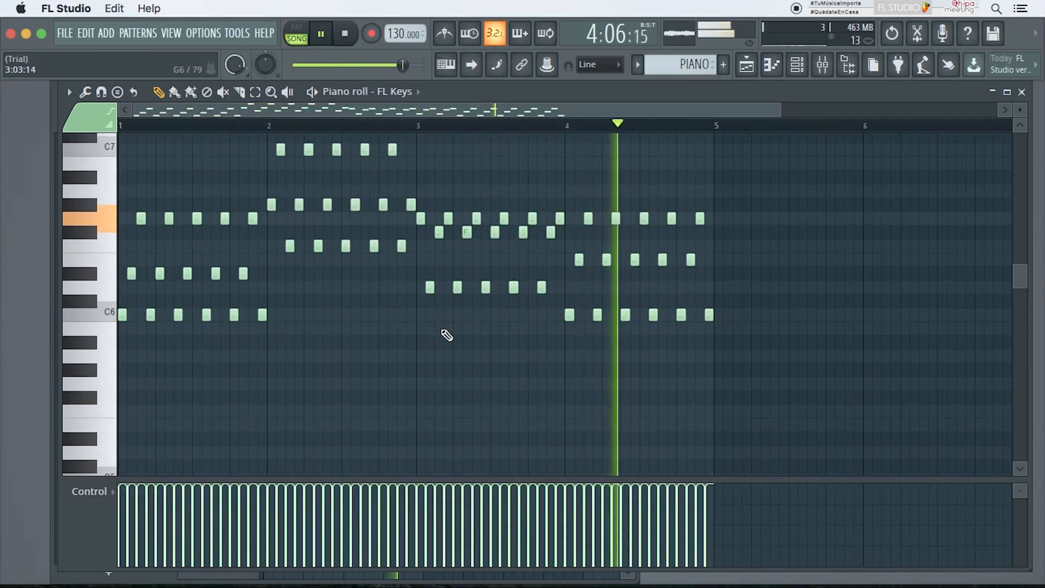
key("space")
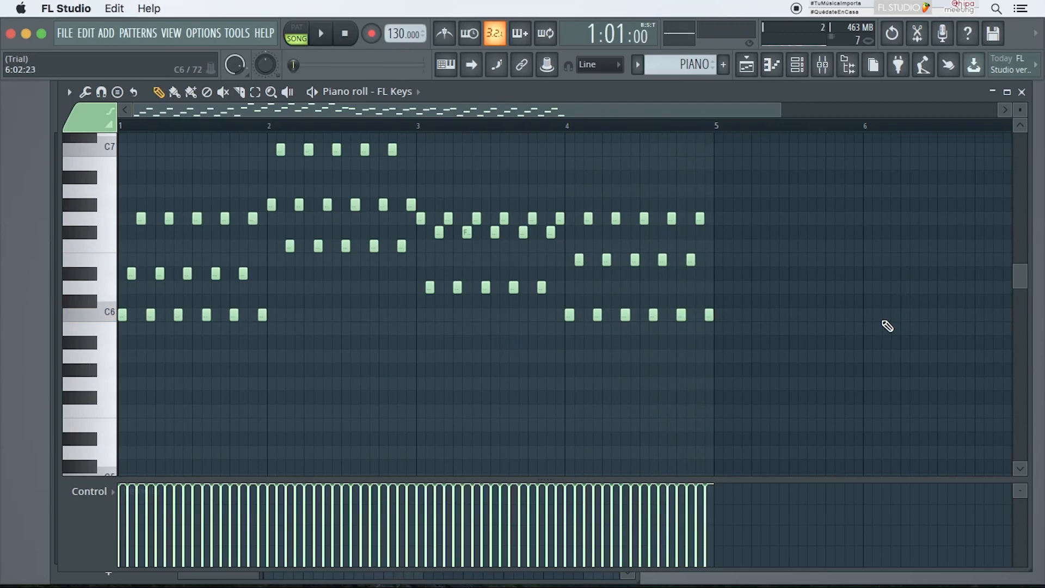
left_click(1026, 91)
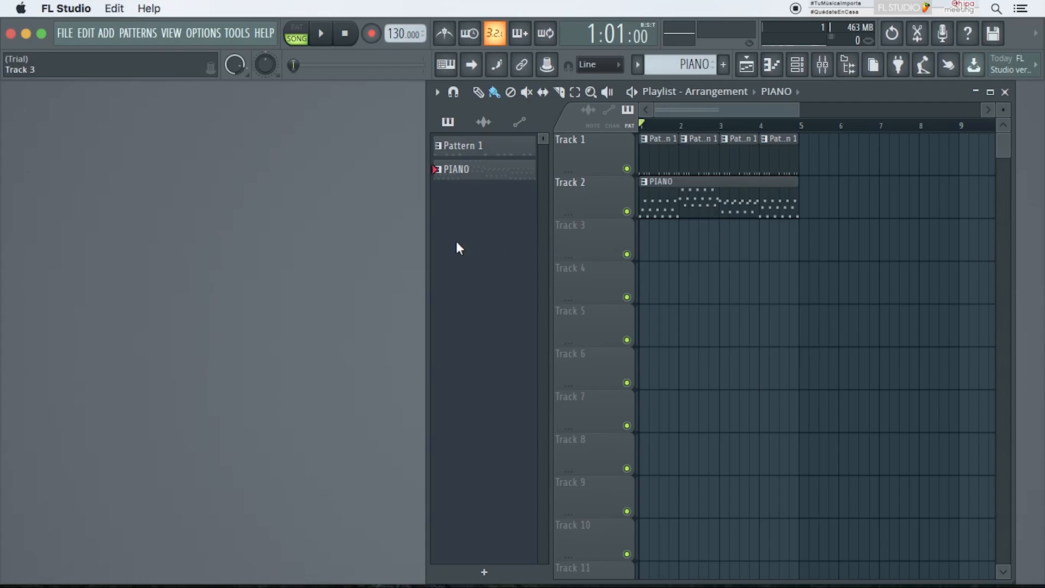
Step: Add the Loop 85 BPM (3) sample from SAMPLES EJEMPLOS > SAMPLE LOOPS to Track 3 at bar 1 as an audio clip
left_click(847, 65)
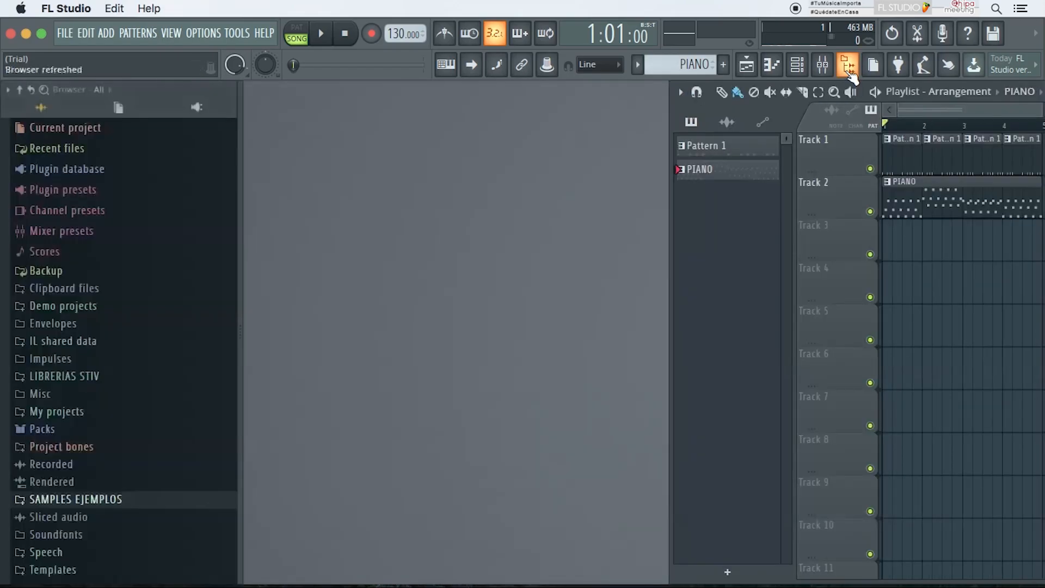
left_click(111, 499)
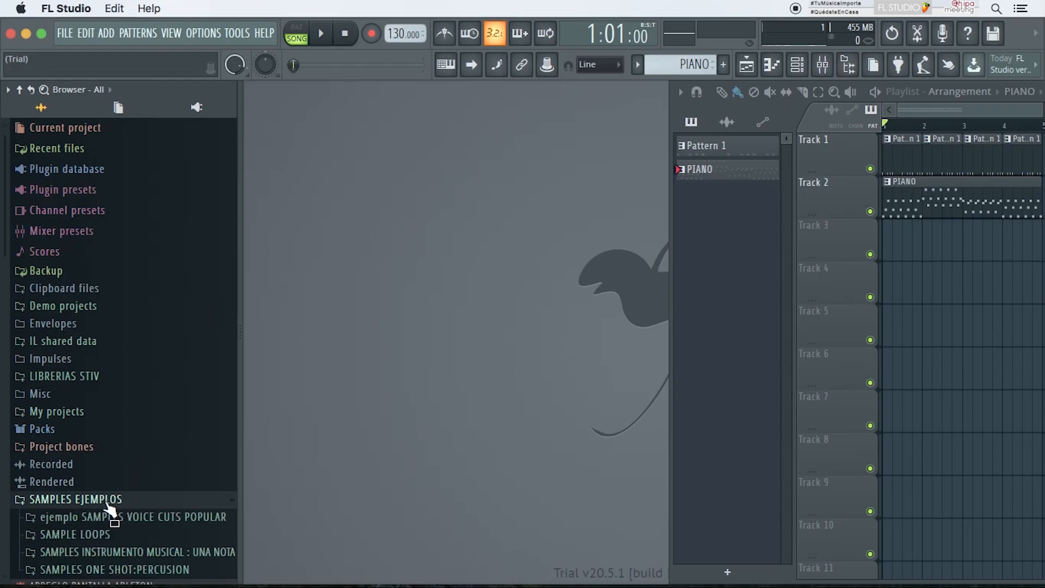
left_click(118, 460)
left_click_drag(116, 467, 188, 432)
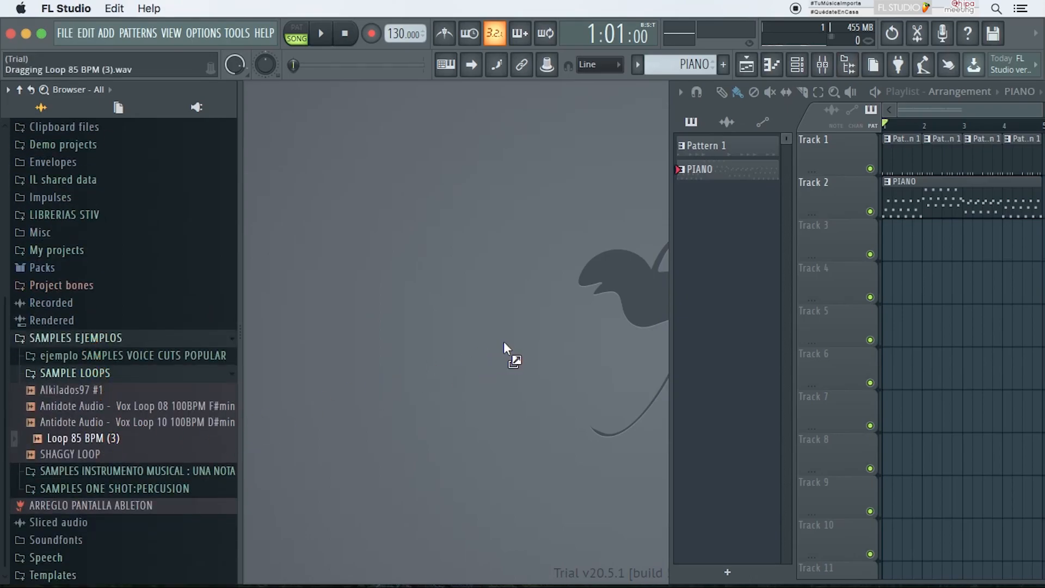
left_click_drag(906, 279, 881, 247)
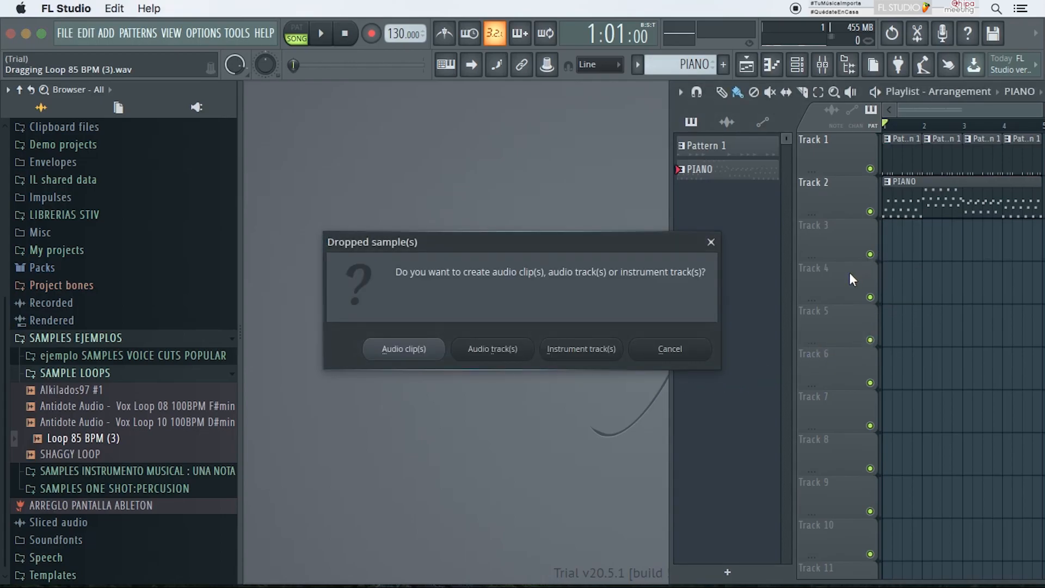
left_click(404, 349)
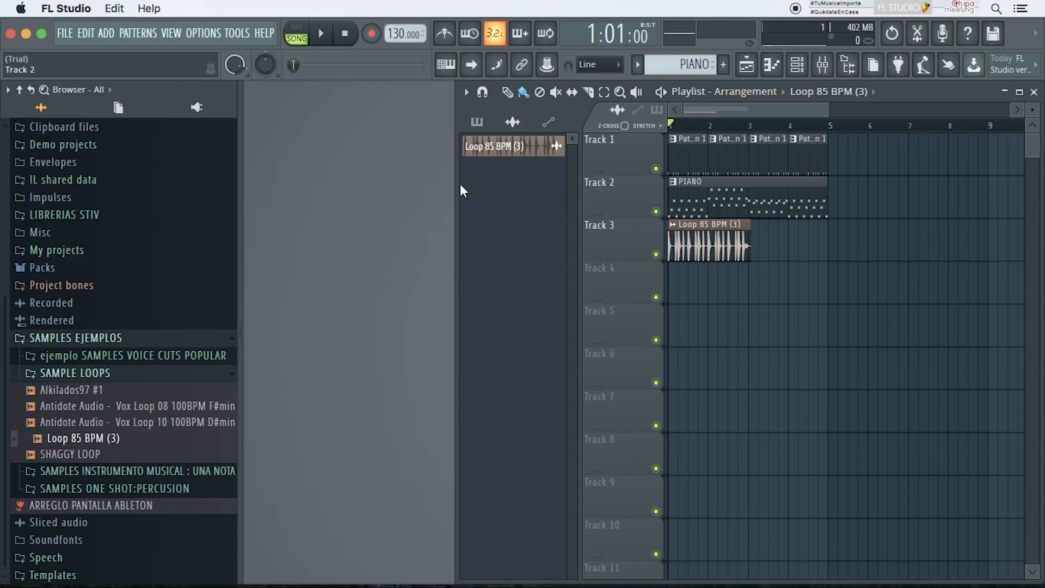
Step: Switch the picker between pattern and audio clips and play the song with the new loop
left_click(477, 121)
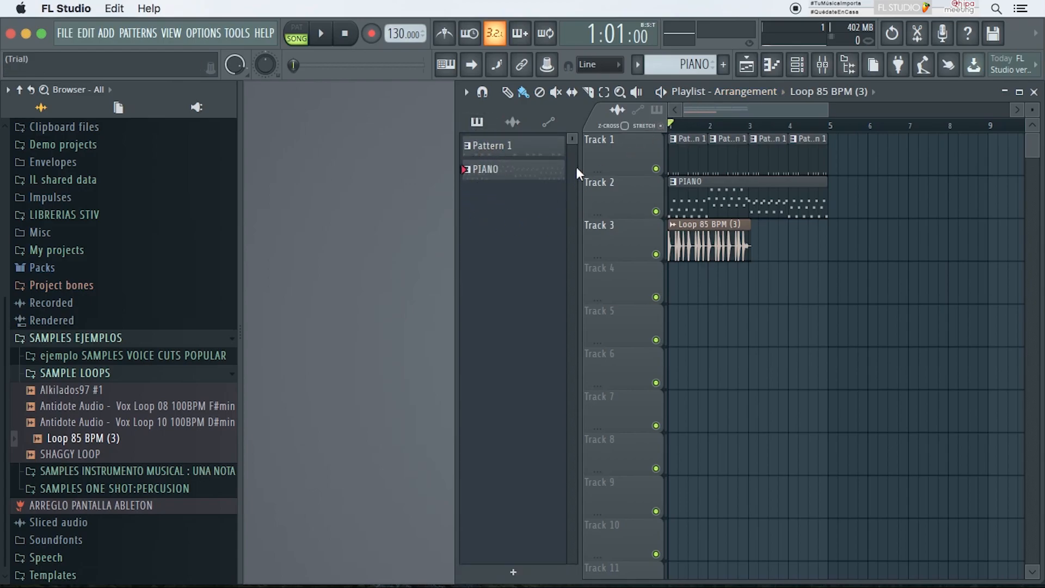
left_click(512, 121)
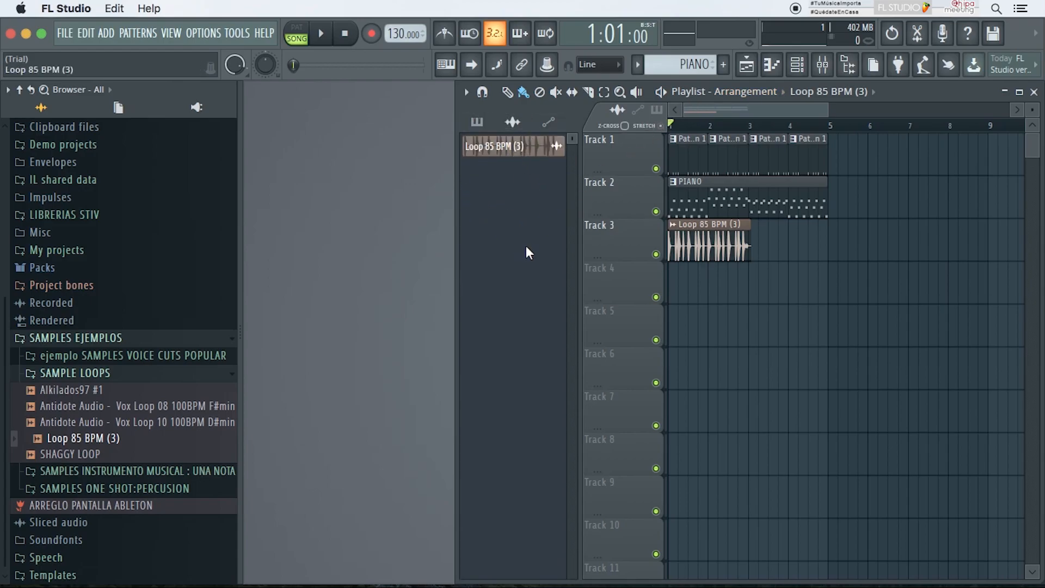
key("space")
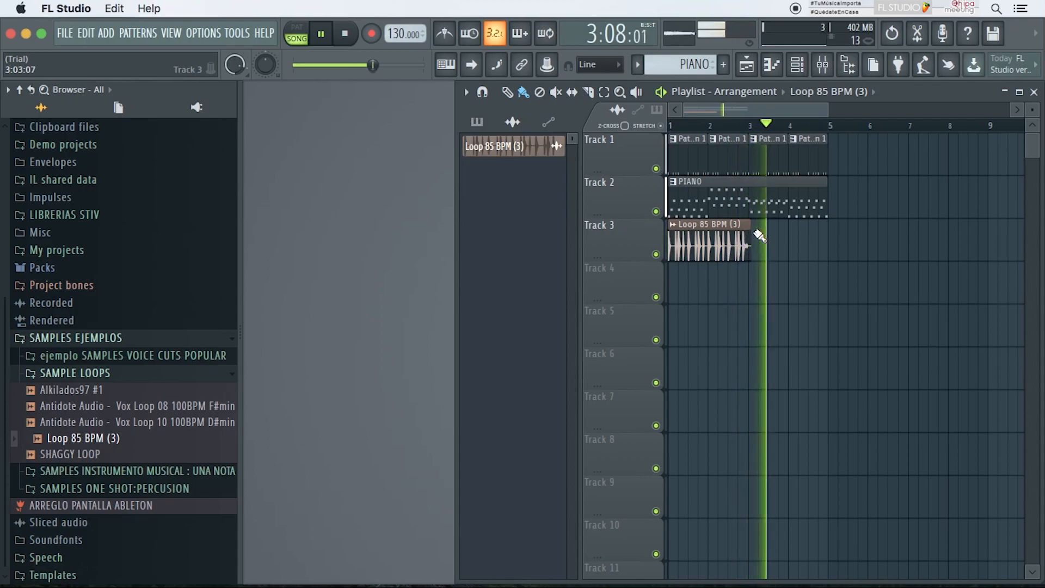
mouse_move(751, 234)
left_mouse_down()
mouse_move(740, 233)
mouse_move(750, 234)
left_mouse_up()
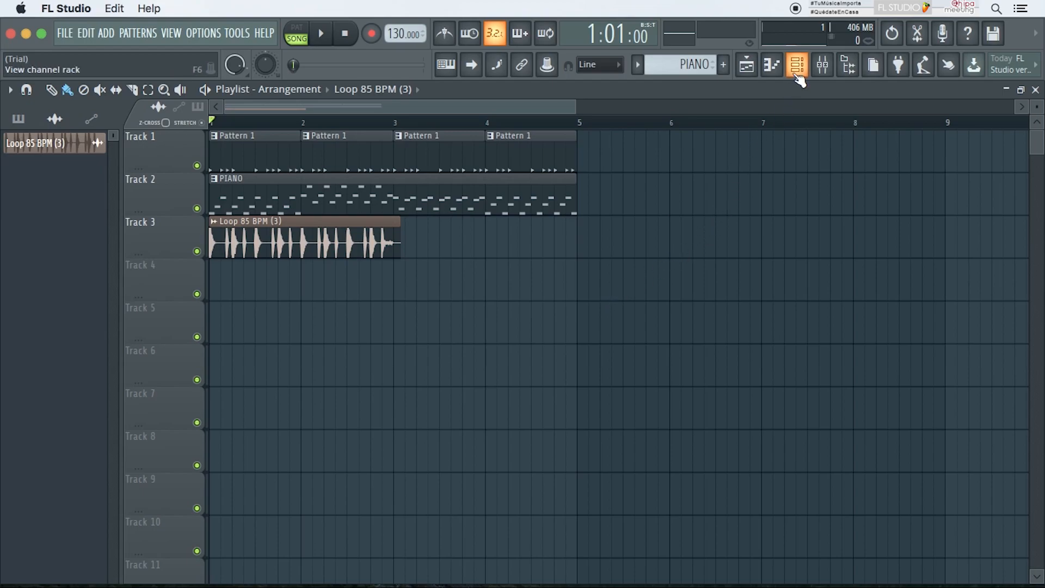
Step: Create an automation clip for the Loop 85 BPM (3) channel's volume
left_click(772, 64)
left_click(677, 127)
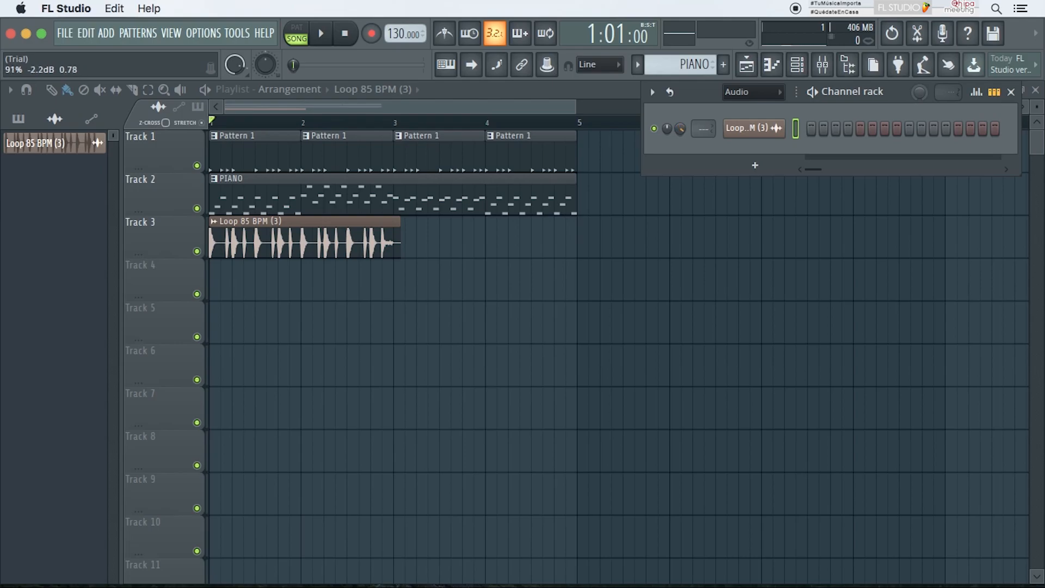
right_click(680, 127)
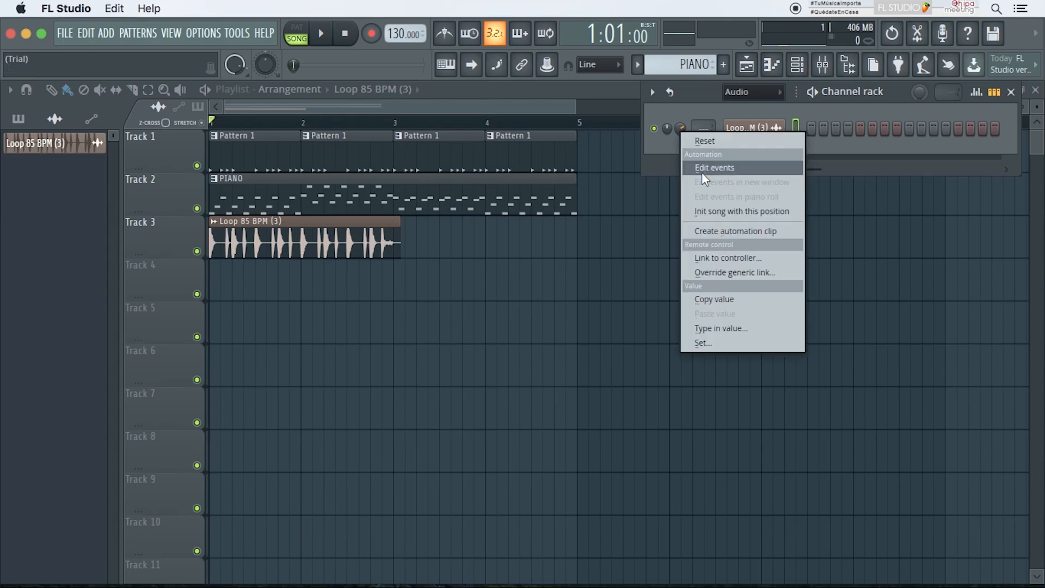
left_click(728, 233)
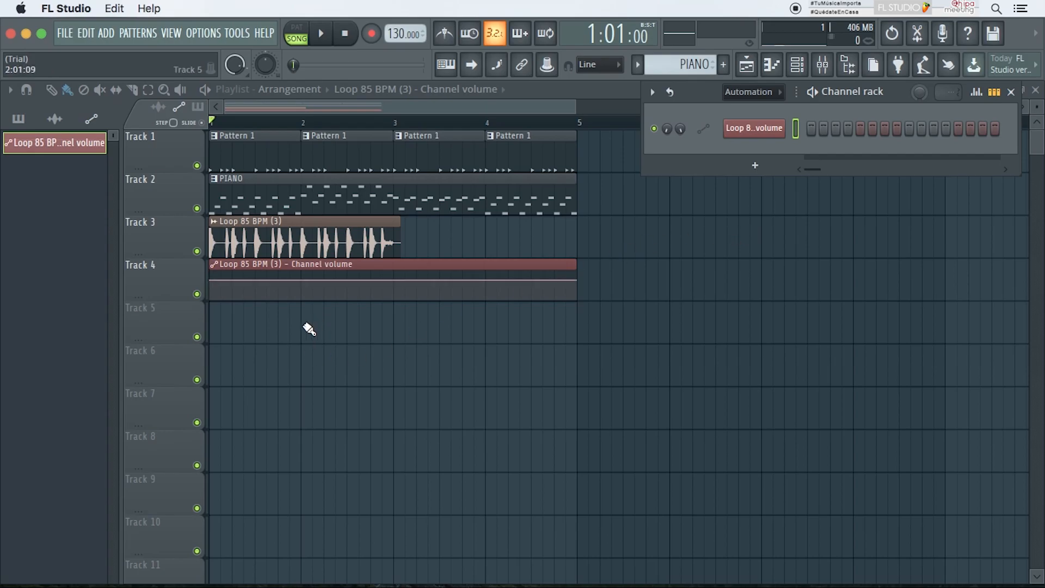
Step: Shape the channel volume automation to start low and rise to a peak near bar 3 with added points
left_click_drag(212, 281, 213, 298)
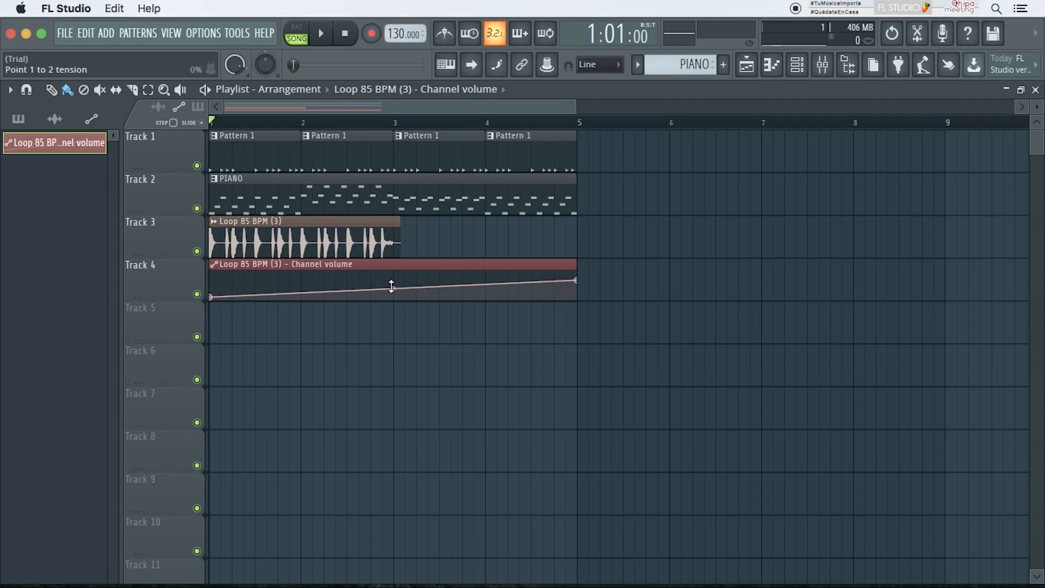
right_click(370, 288)
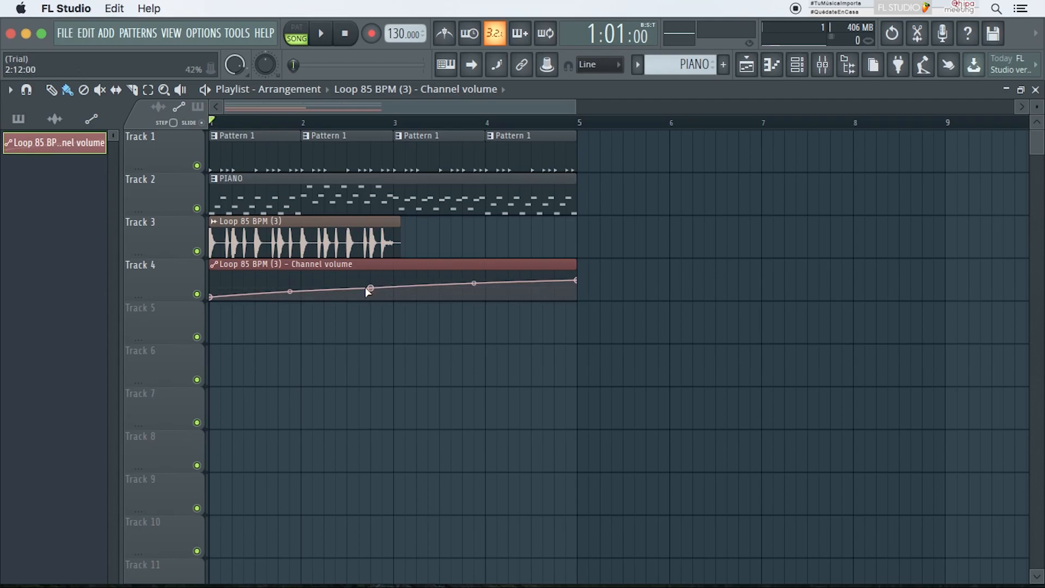
left_click_drag(370, 288, 370, 272)
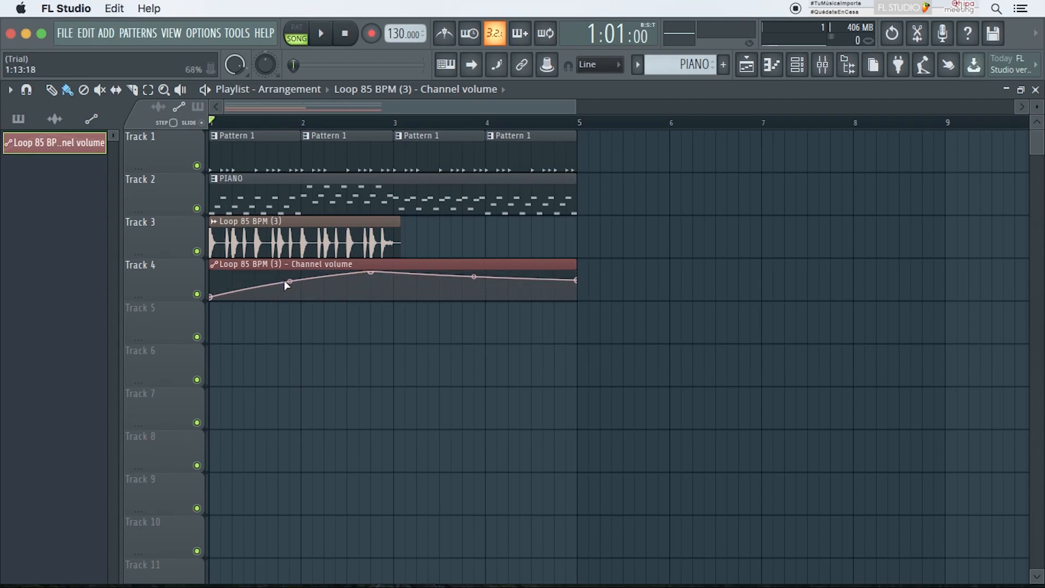
right_click(312, 284)
left_click_drag(313, 282, 324, 294)
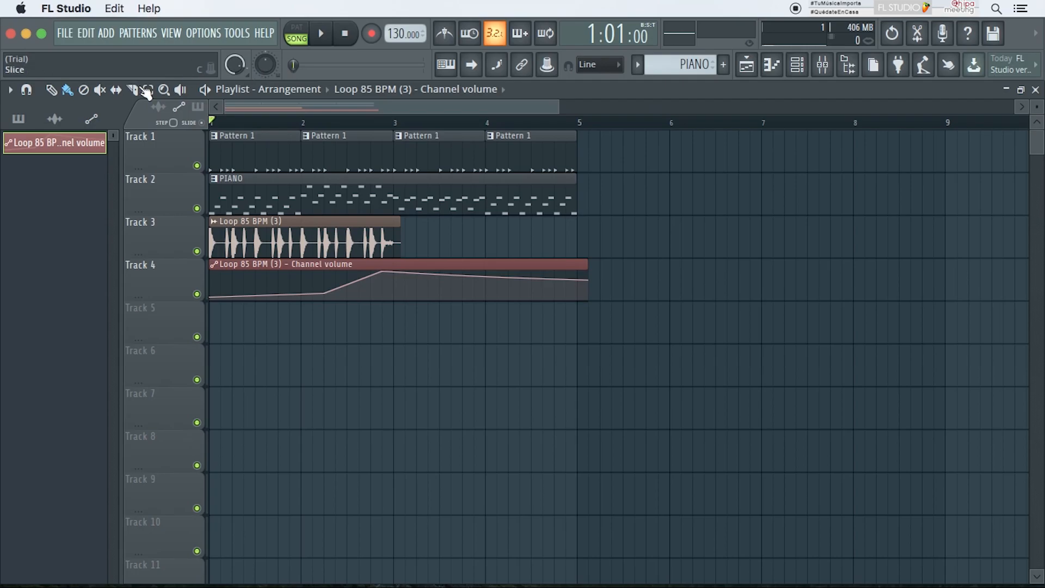
Step: Switch the picker between pattern, audio and automation clip lists
left_click(20, 120)
left_click(55, 119)
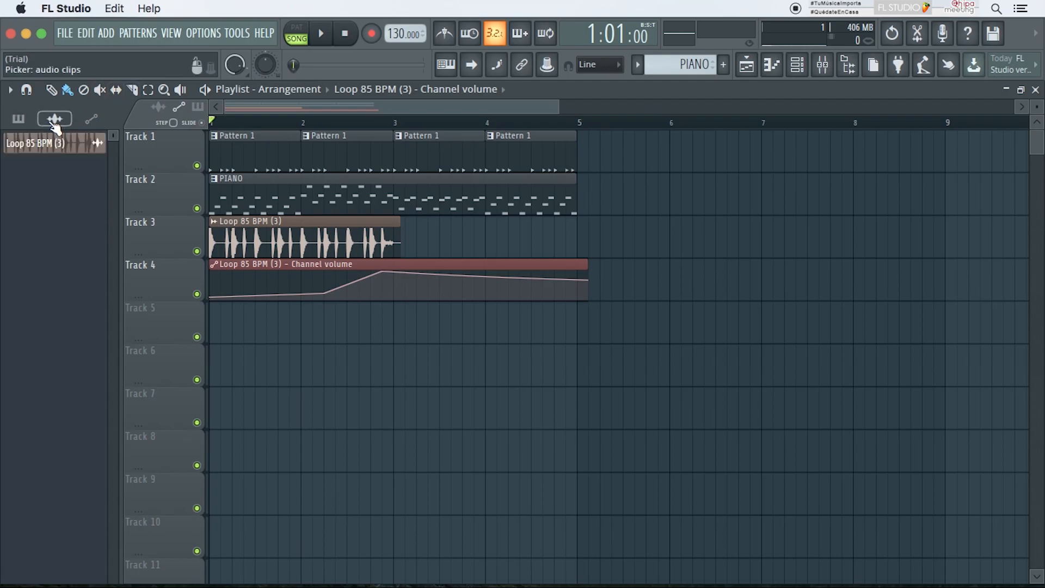
left_click(90, 120)
left_click(54, 119)
left_click(19, 118)
left_click(90, 119)
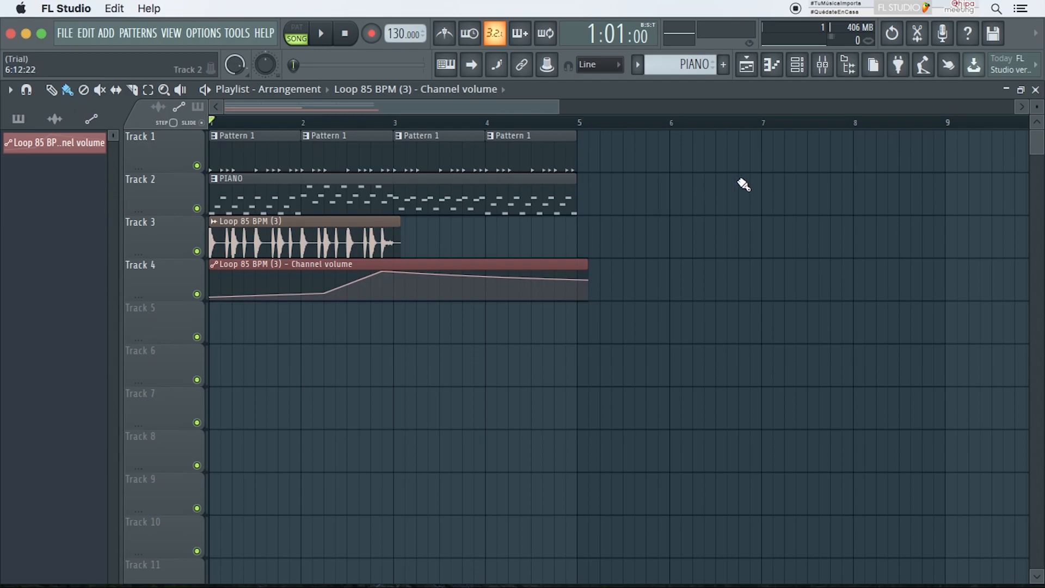
Step: Open the mixer and load FF Pro-DS into the first effect slot of Insert 5
left_click(822, 64)
left_click_drag(779, 148, 697, 88)
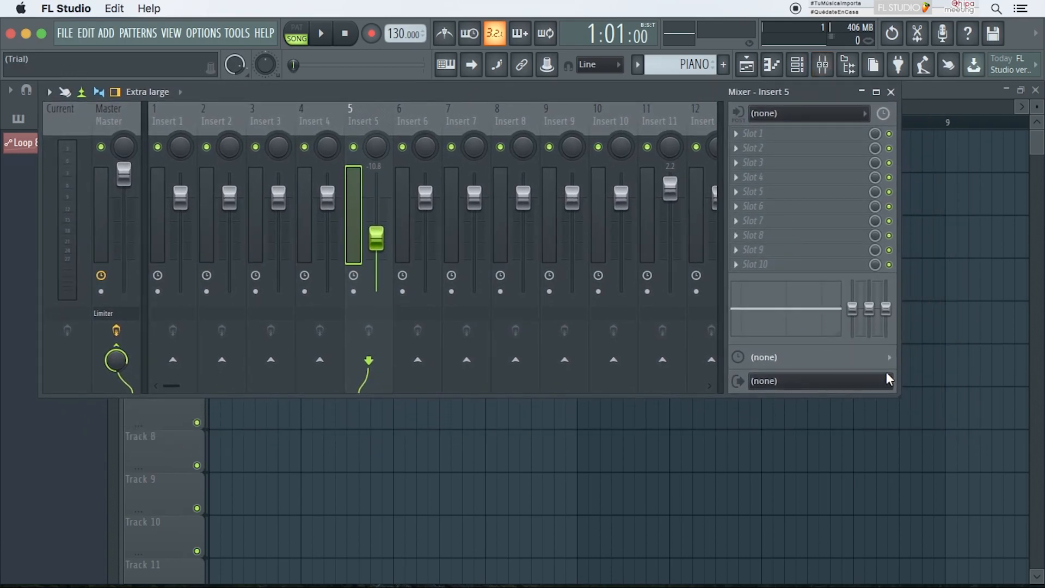
left_click_drag(894, 391, 1010, 475)
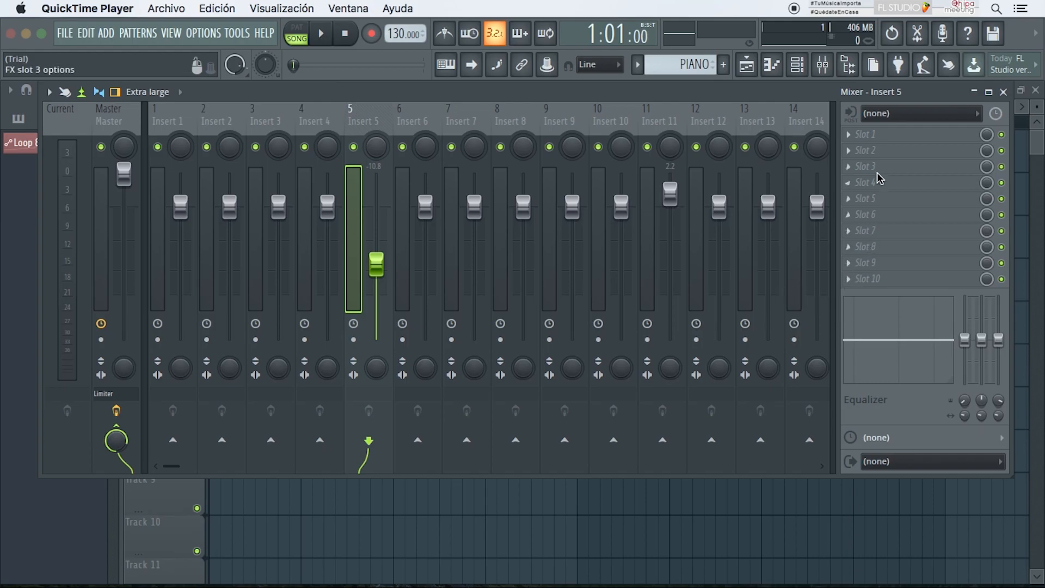
left_click(871, 138)
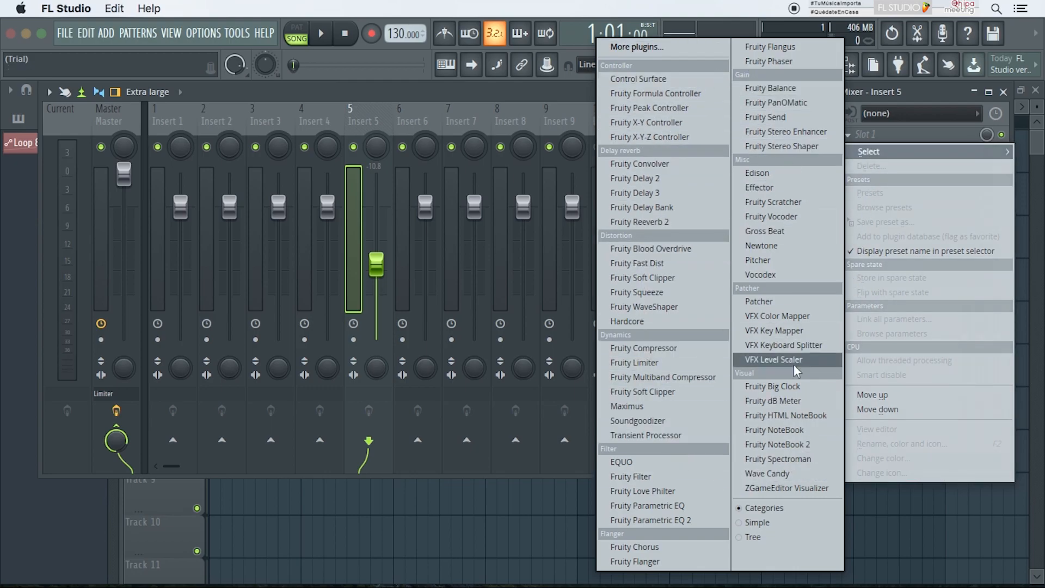
left_click(636, 47)
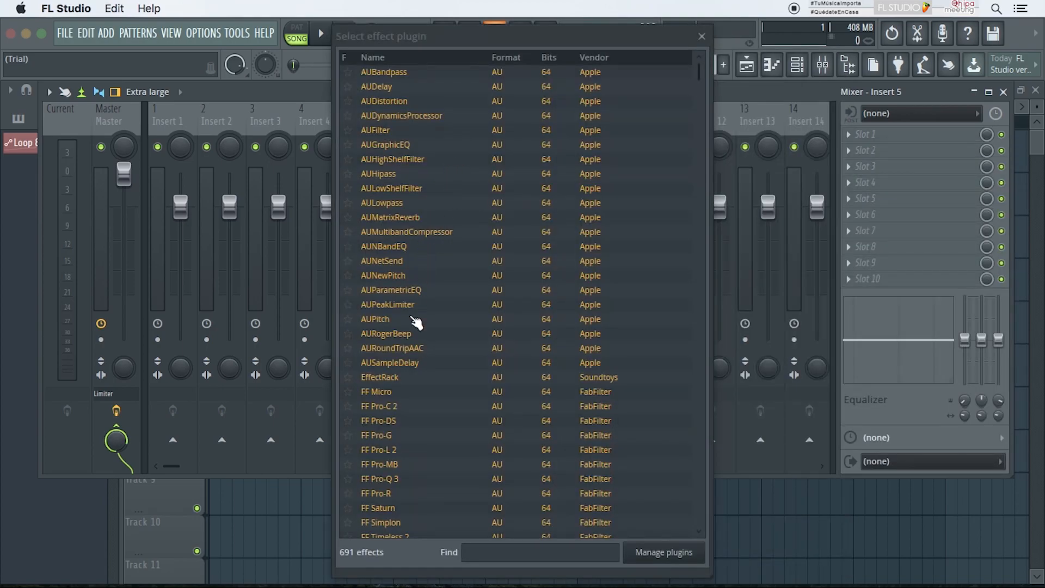
left_click(415, 426)
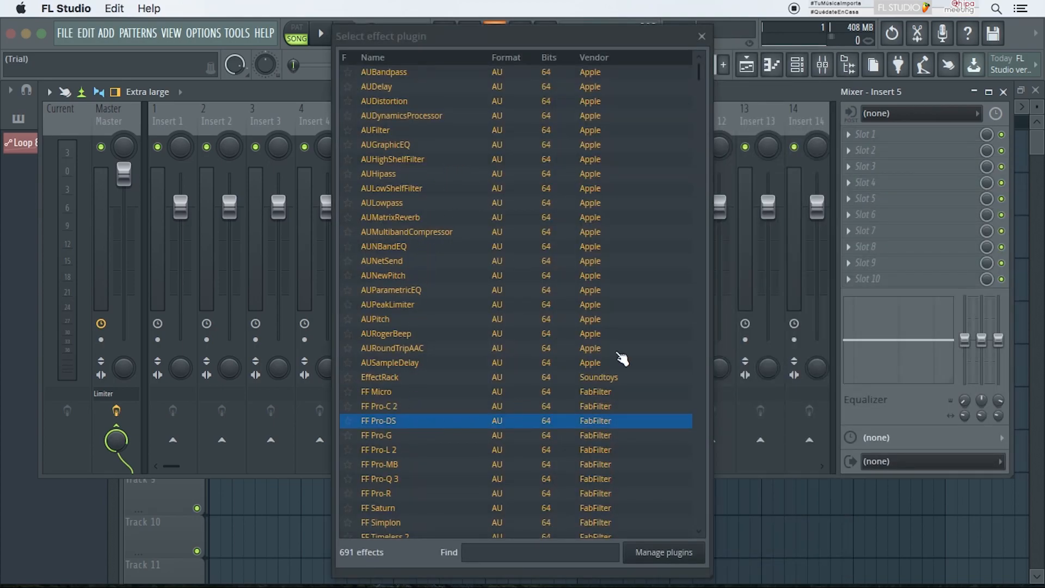
key("Return")
Step: Load GW VoiceCentric Mono into Insert 5's second effect slot
left_click(919, 150)
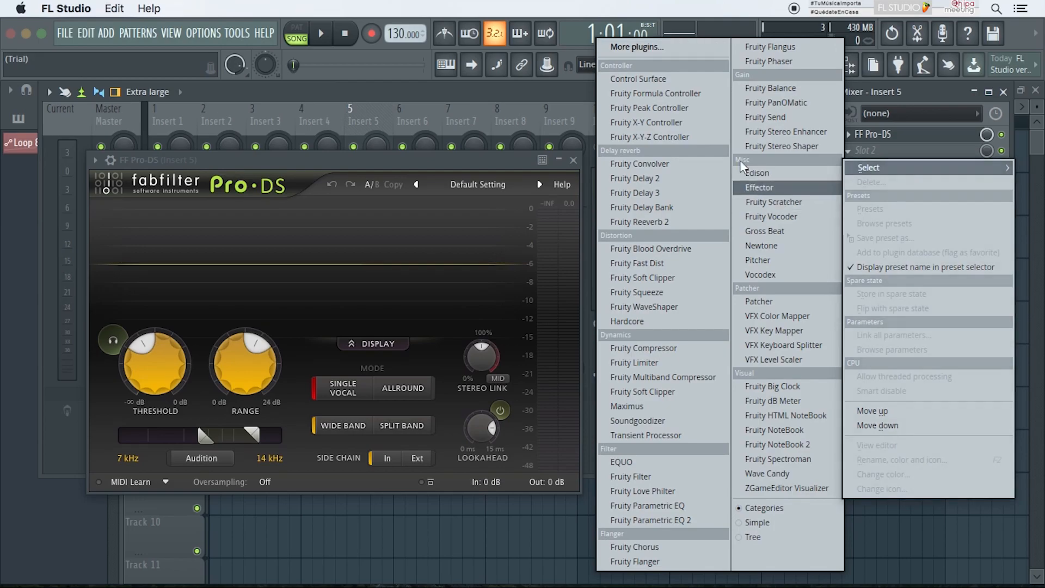
left_click(671, 46)
scroll(408, 294, "down", 15)
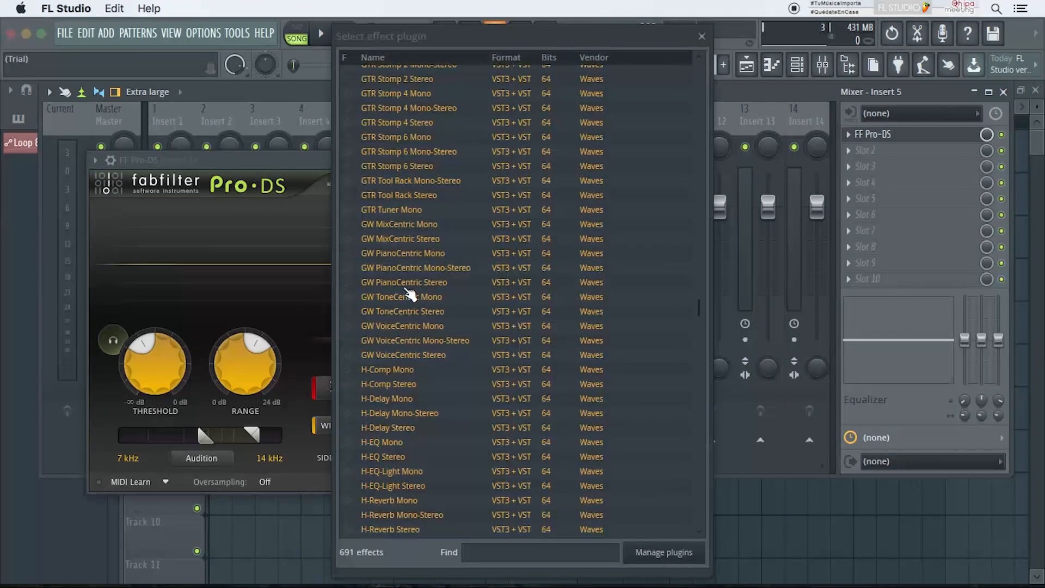
left_click(409, 329)
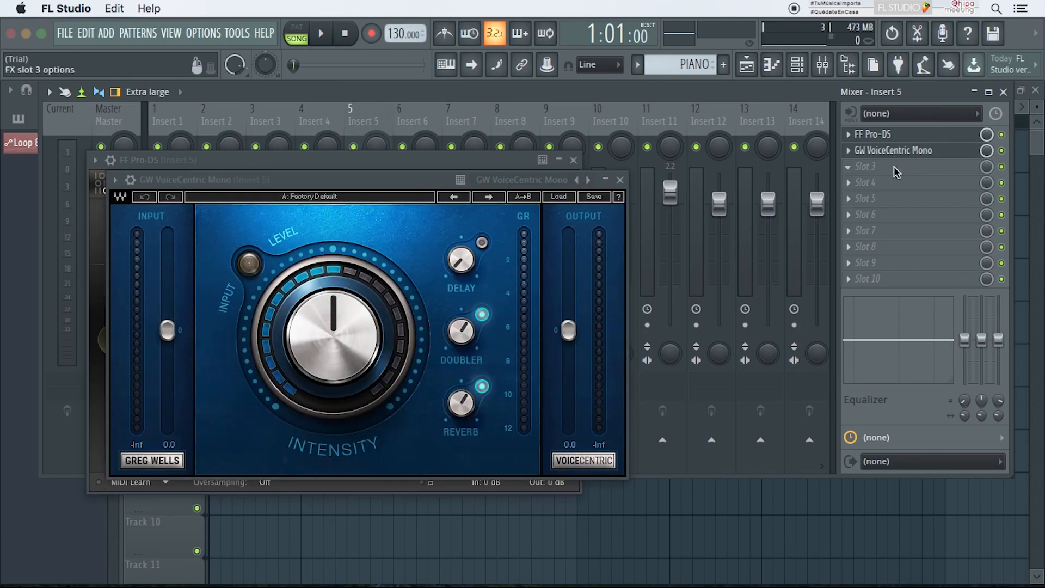
Step: Load Smack Attack Stereo into Insert 5's third effect slot
left_click(894, 165)
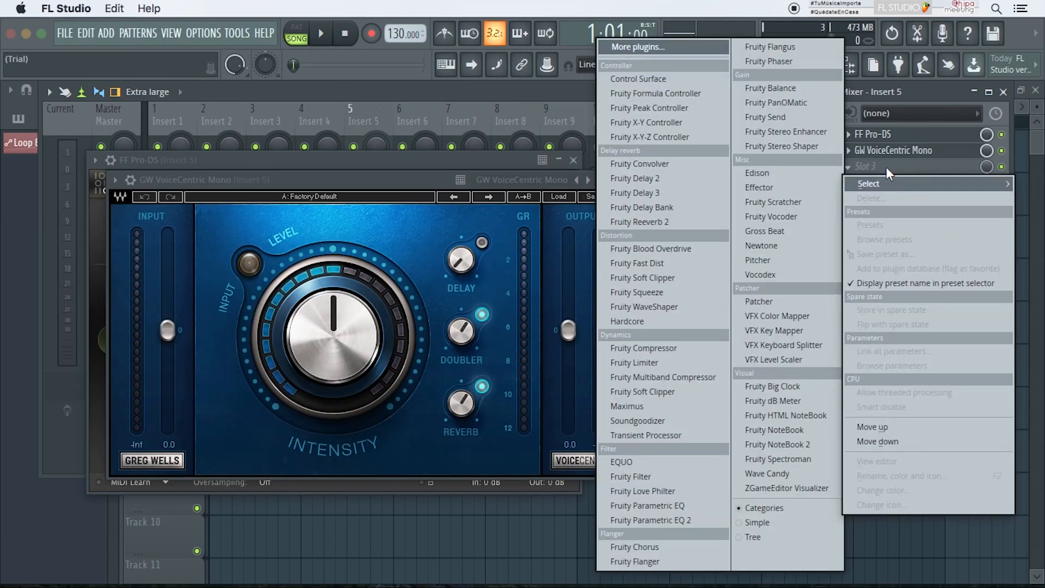
left_click(684, 48)
scroll(583, 125, "down", 20)
left_click(459, 431)
double_click(457, 431)
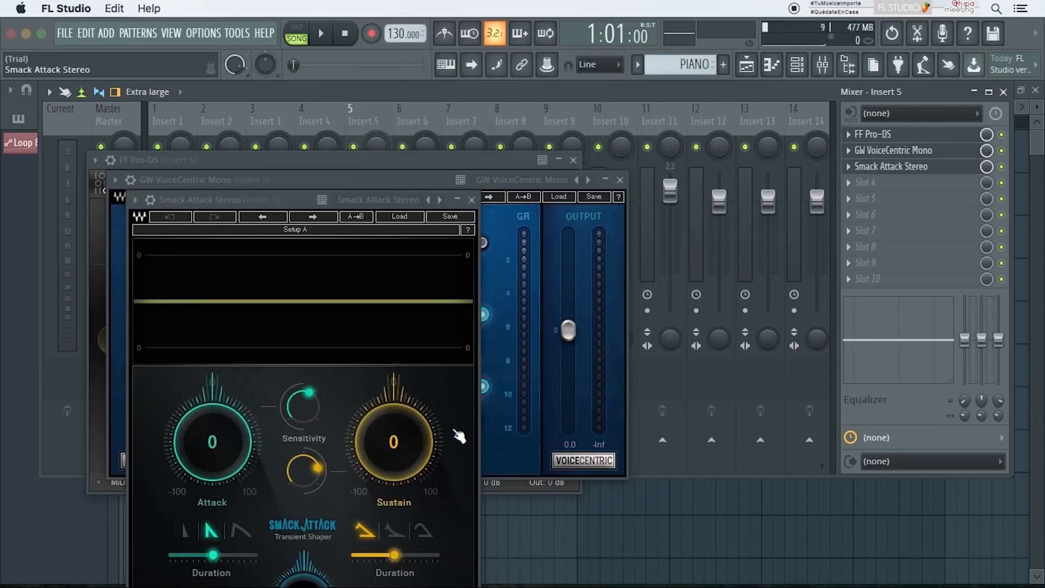
Step: Load API-2500 Stereo into Insert 5's fourth effect slot
left_click(896, 182)
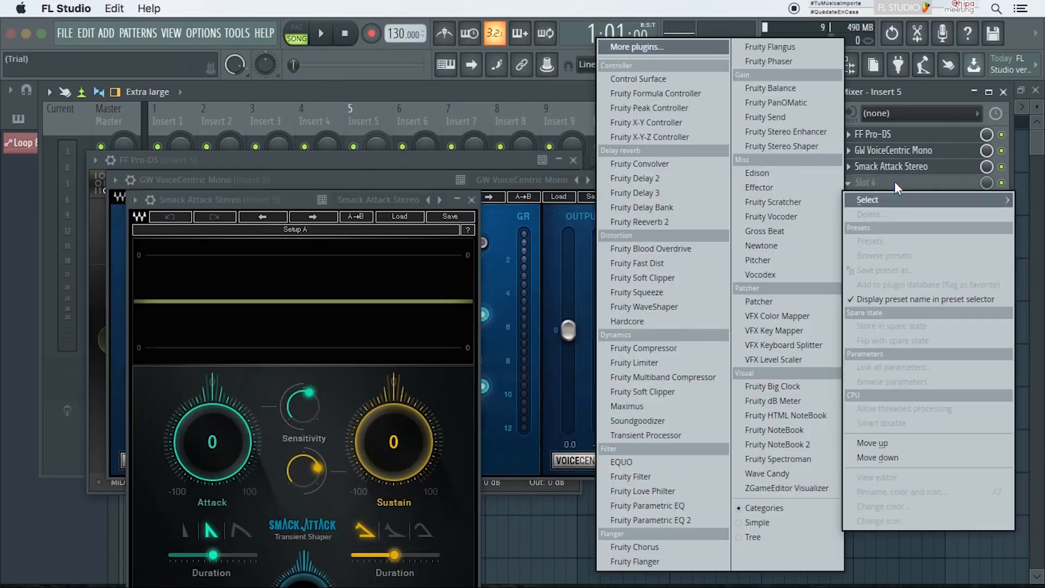
left_click(655, 41)
scroll(490, 245, "down", 20)
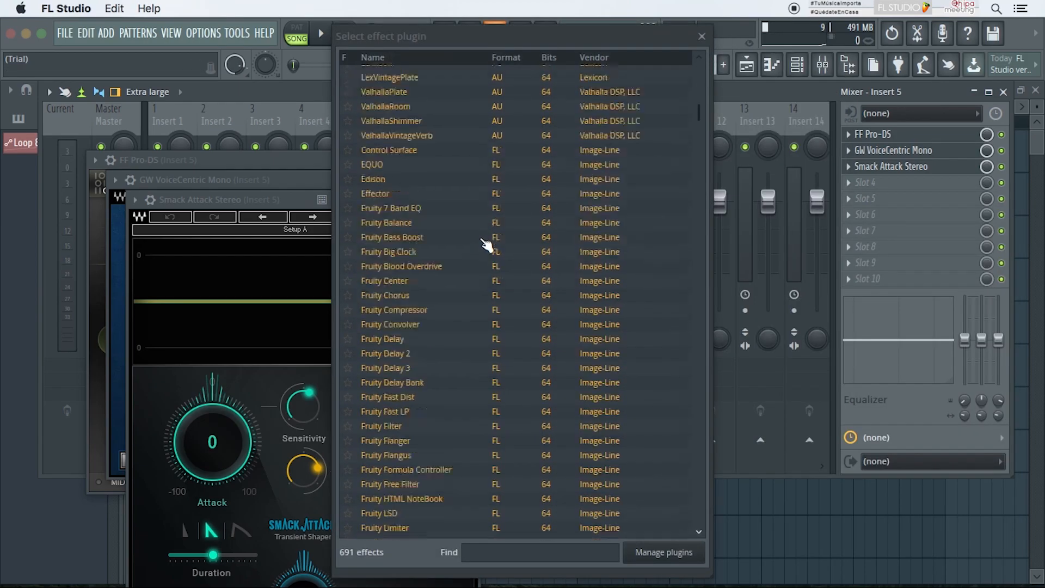
scroll(486, 245, "up", 20)
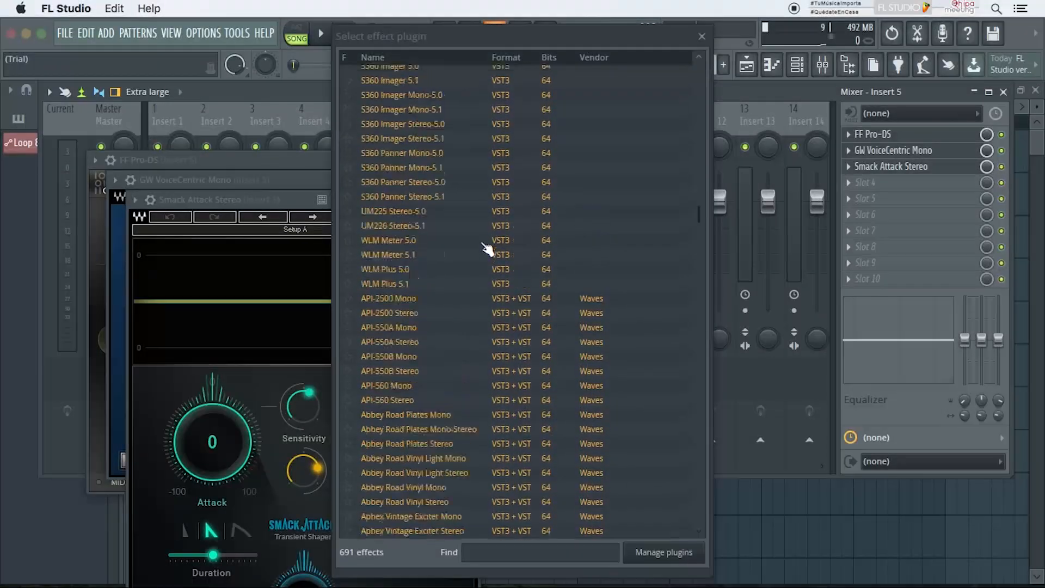
double_click(469, 486)
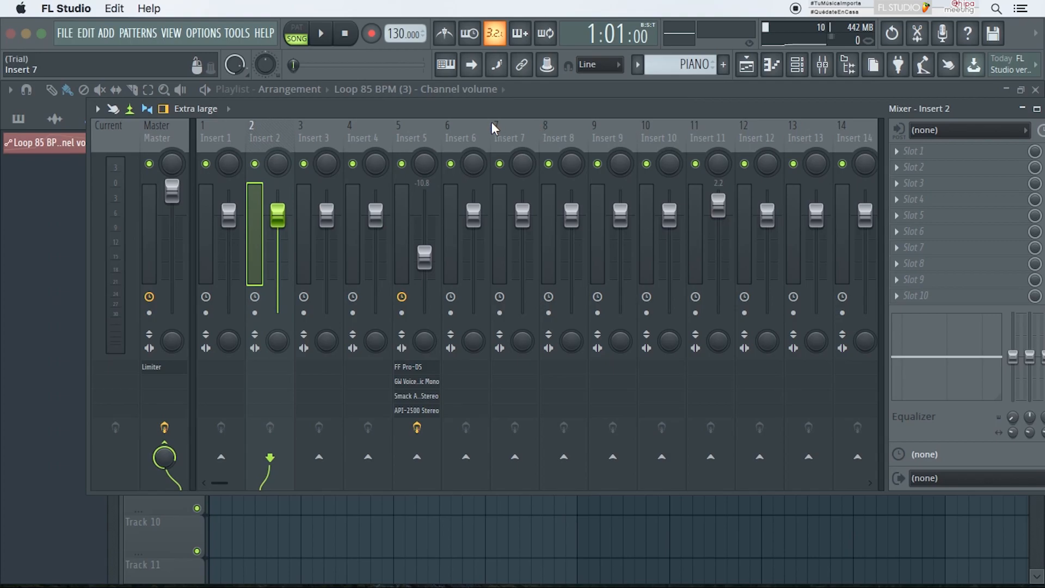
Step: Select Insert 7 and set its audio input to Mic/Instrument 8
left_click(514, 129)
left_click_drag(758, 107, 707, 104)
left_click(887, 127)
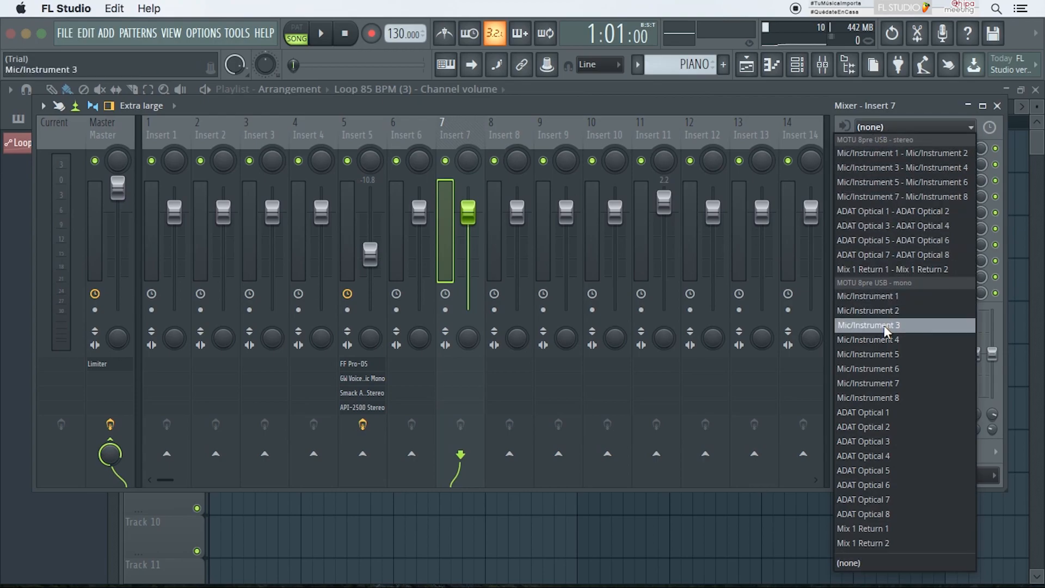
left_click(858, 395)
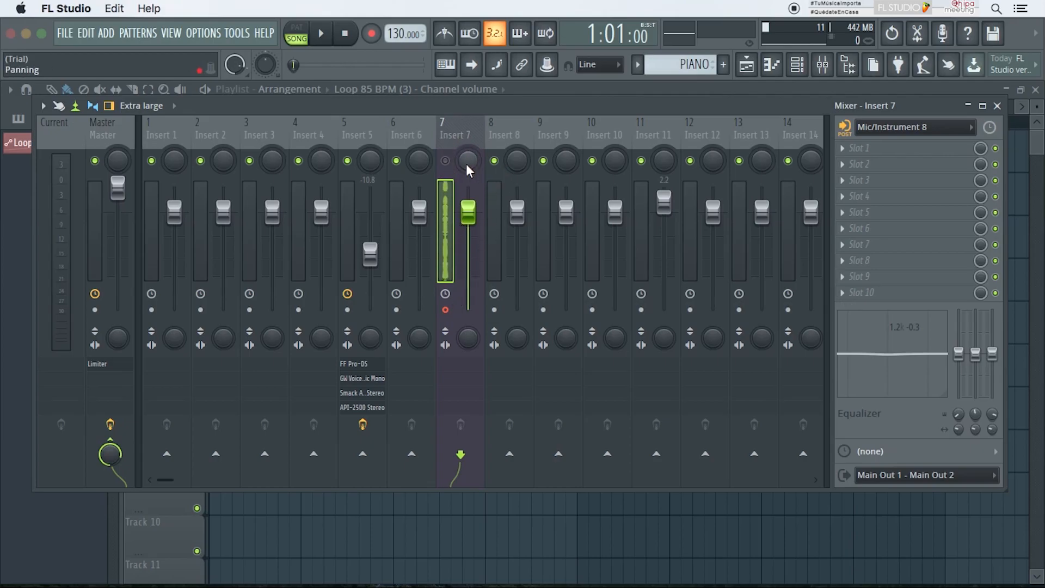
Step: Record audio into the playlist as an audio clip through the armed insert, then stop recording
left_click(371, 33)
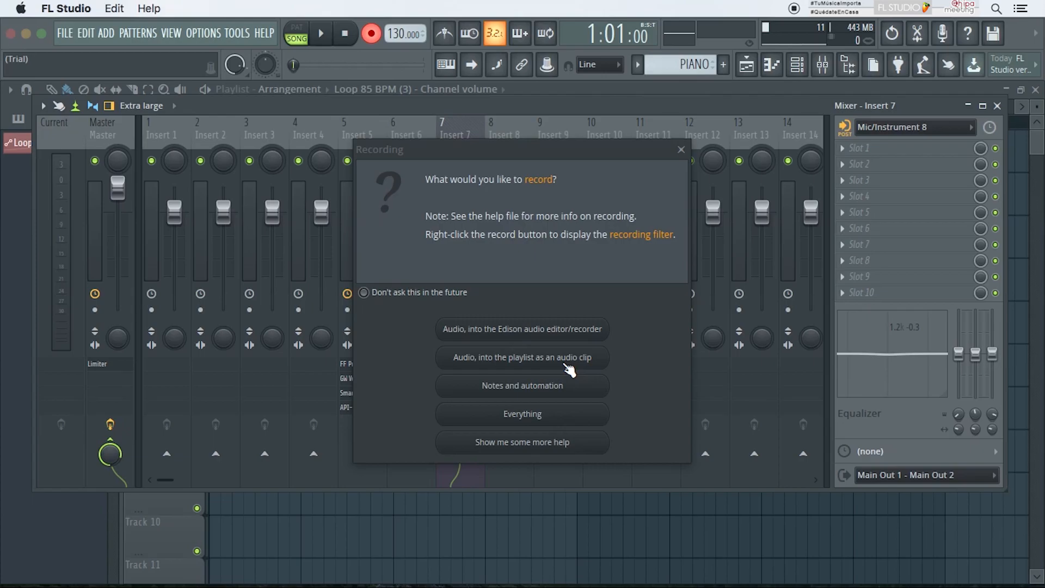
left_click(514, 360)
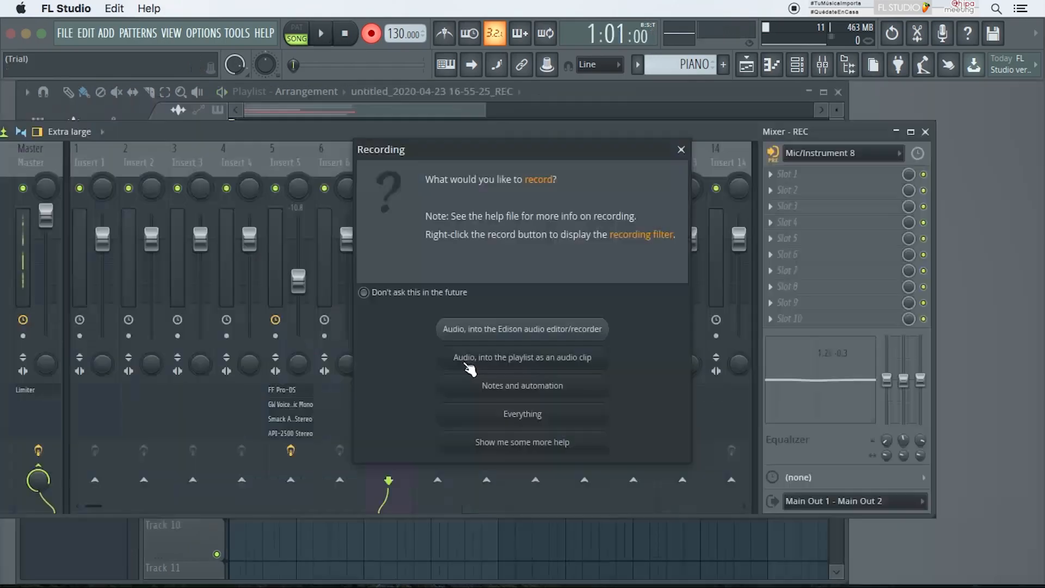
left_click(470, 367)
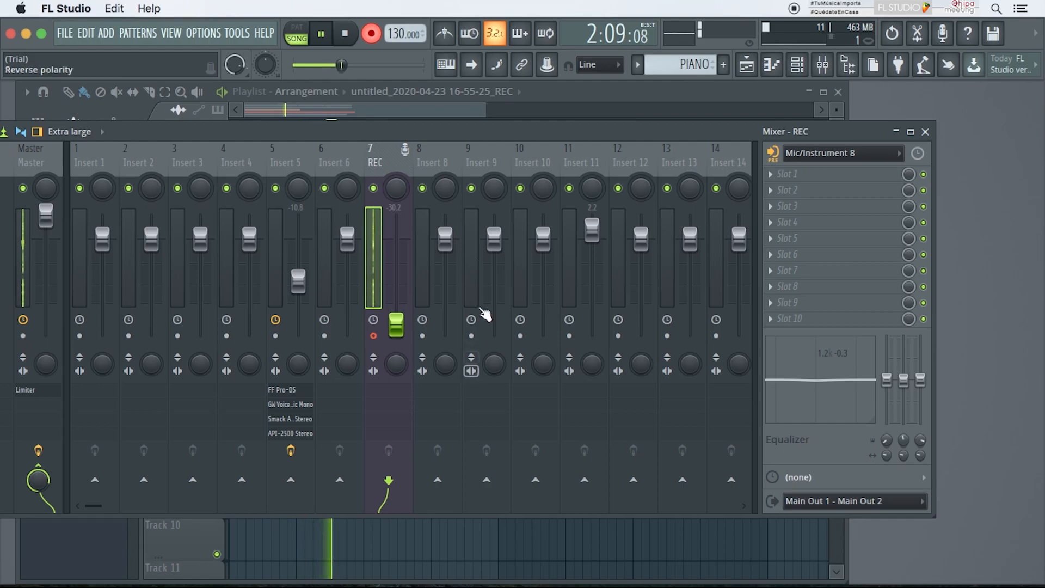
left_click_drag(443, 128, 479, 181)
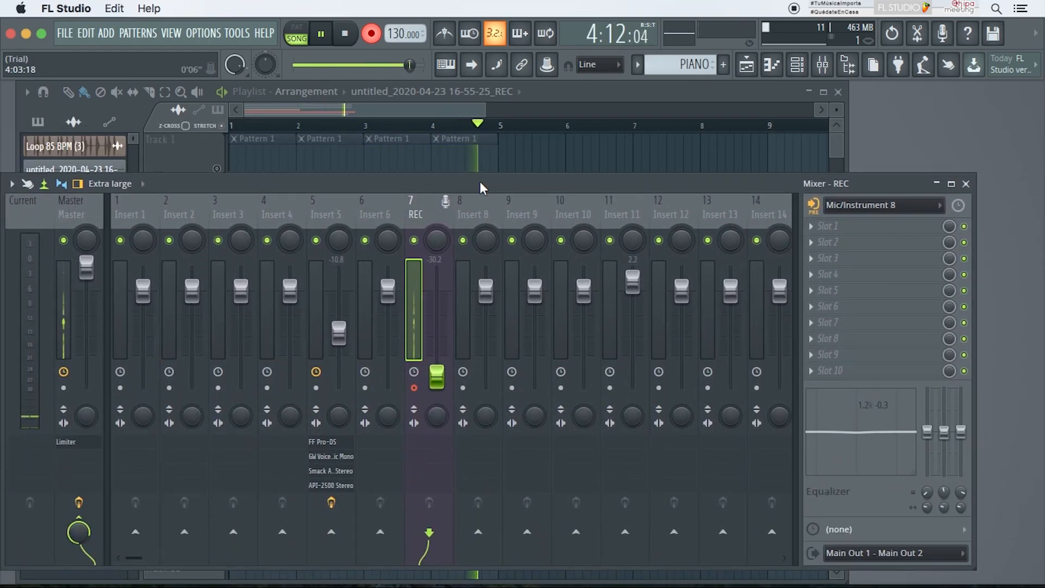
key("space")
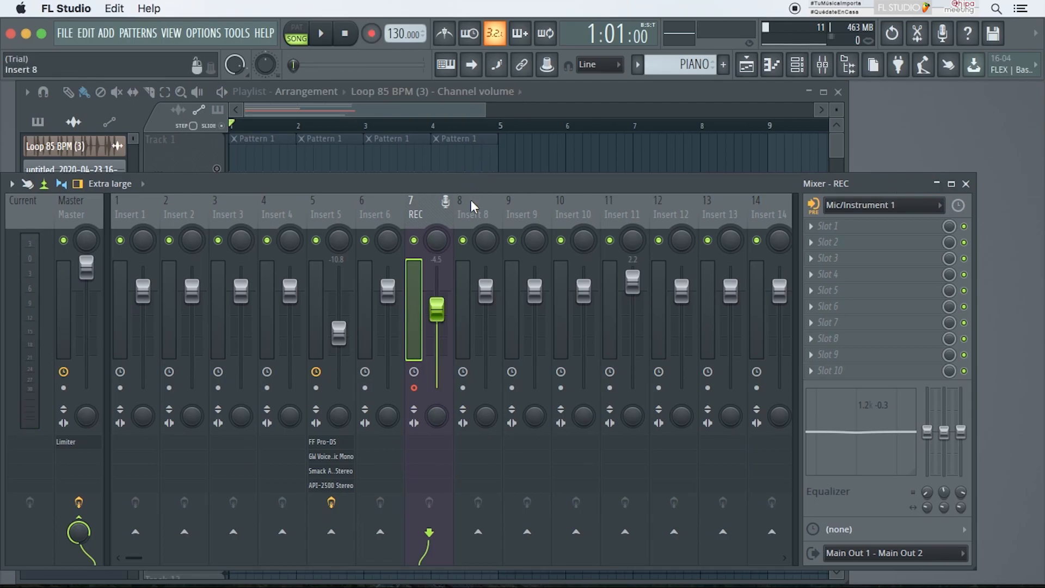
Step: Bring the Playlist forward and place the recorded take from the picker onto a lower track
left_click(545, 89)
left_click_drag(546, 92, 624, 93)
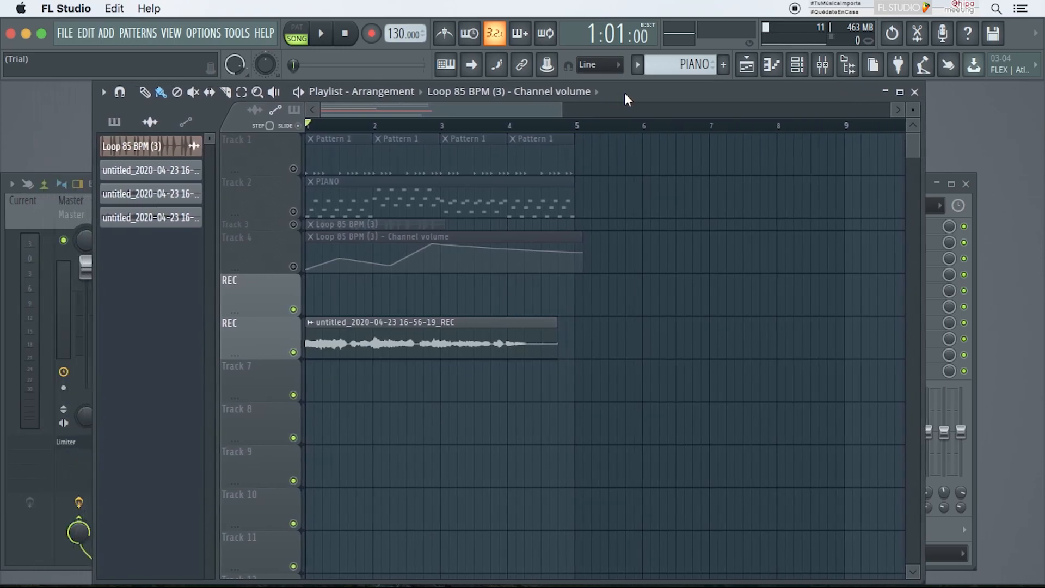
left_click_drag(144, 213, 333, 392)
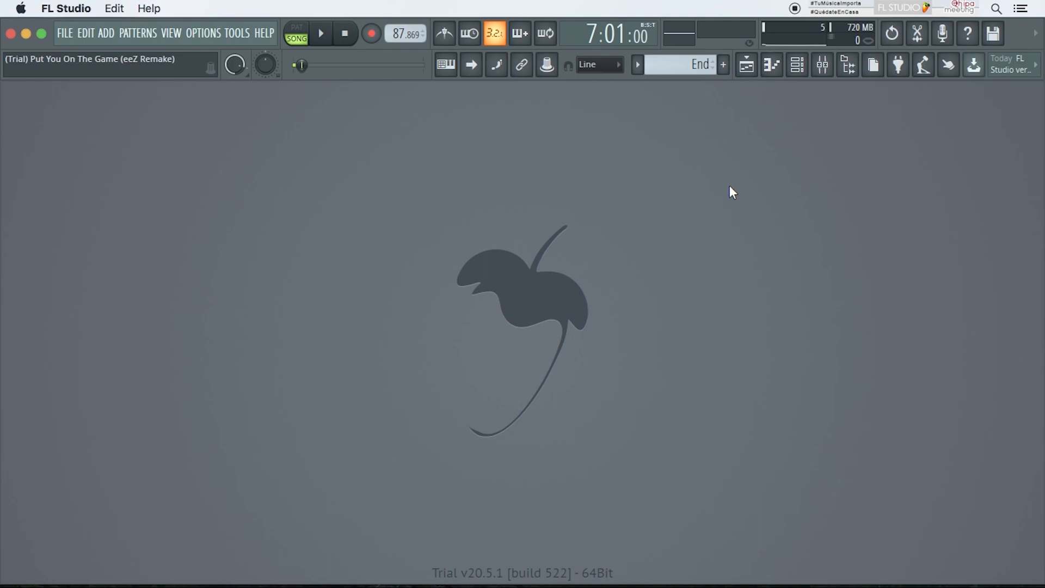
Step: Open and maximize the Playlist of the remake project, then select each pattern in the picker to examine it
left_click(747, 64)
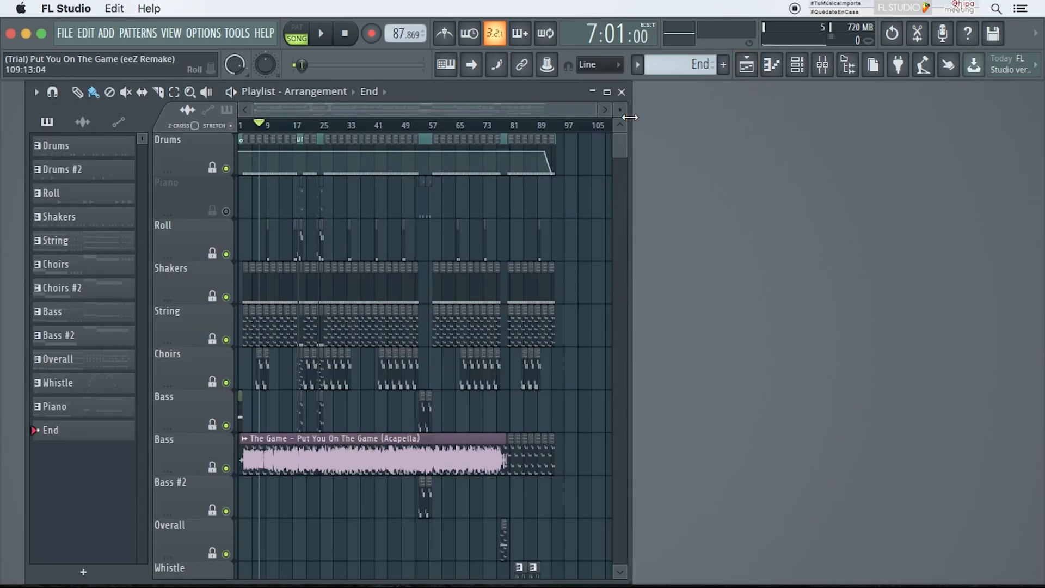
left_click(607, 92)
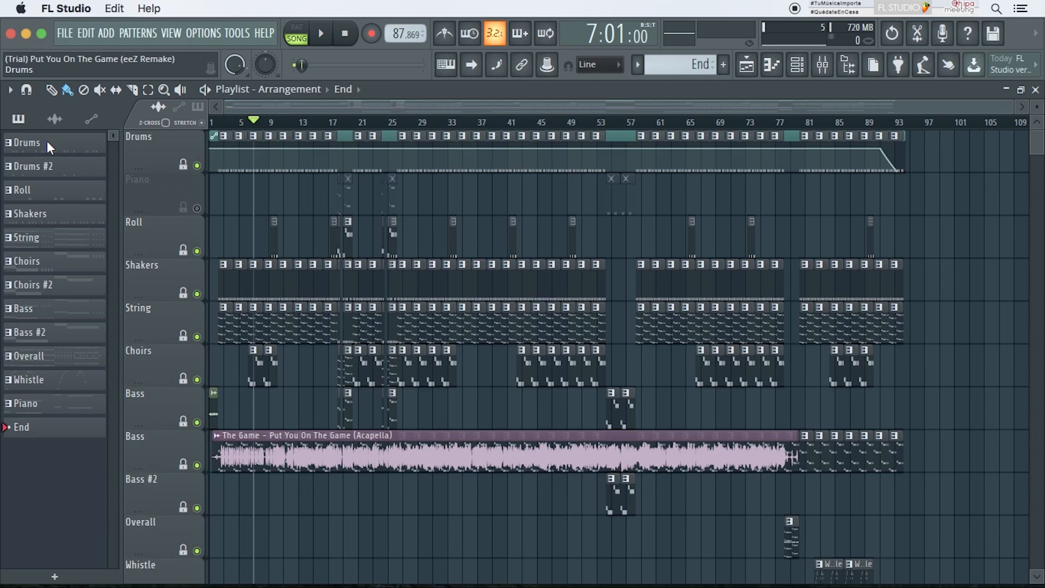
left_click(47, 141)
left_click(45, 163)
left_click(45, 190)
left_click(45, 213)
left_click(52, 237)
left_click(65, 263)
left_click(64, 284)
left_click(66, 305)
left_click(81, 332)
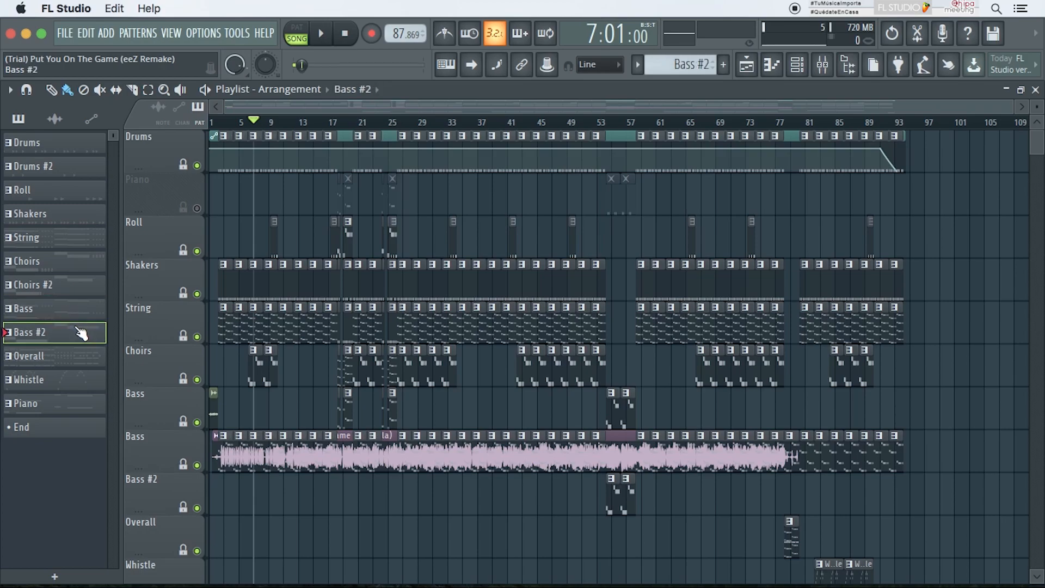
left_click(81, 357)
left_click(78, 393)
left_click(80, 404)
left_click(63, 428)
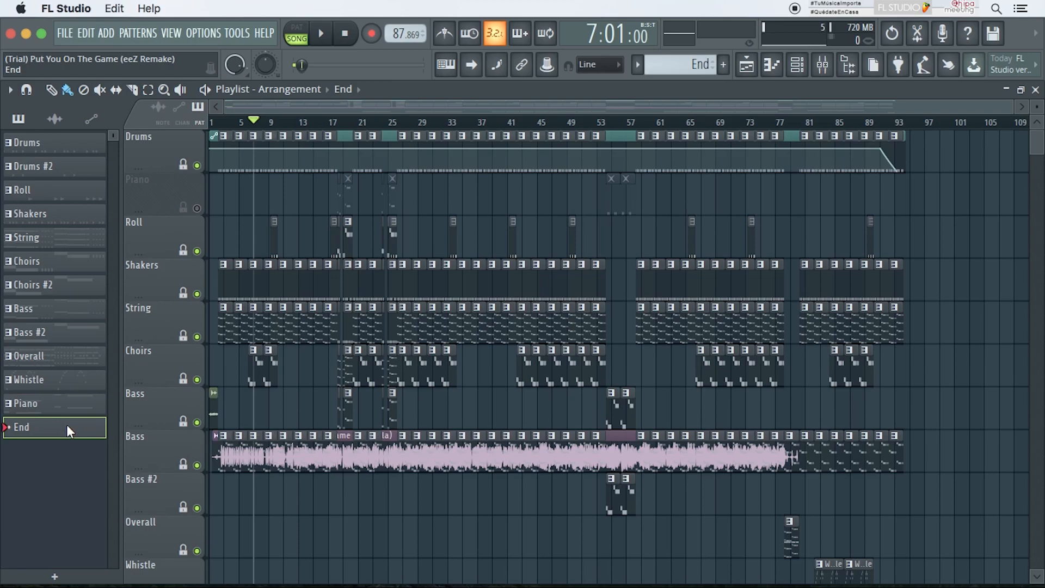
left_click(62, 266)
left_click(71, 239)
left_click(70, 215)
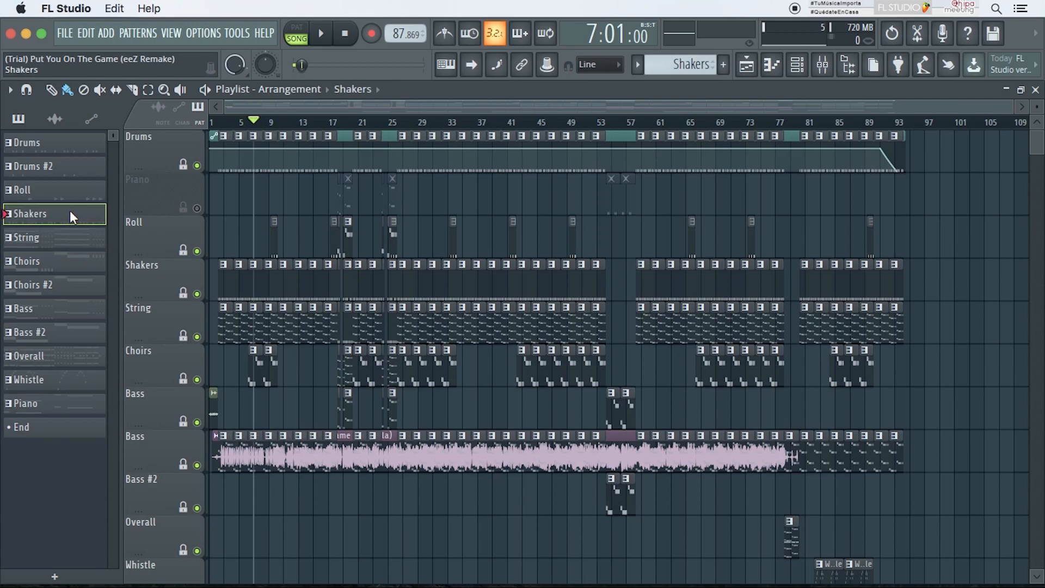
Step: Browse the picker's audio clip and automation clip lists, then return to patterns
left_click(55, 121)
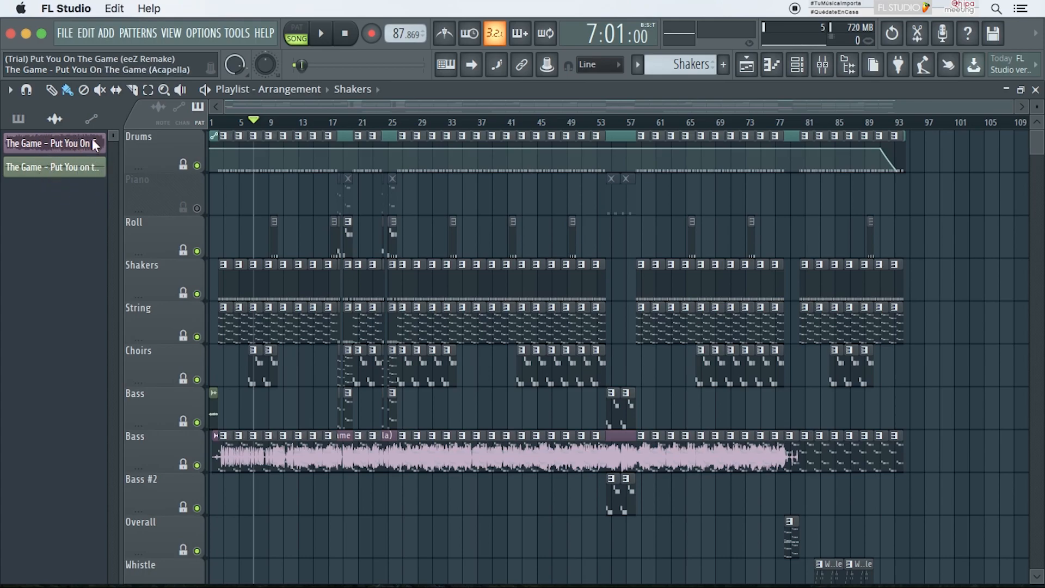
left_click(91, 119)
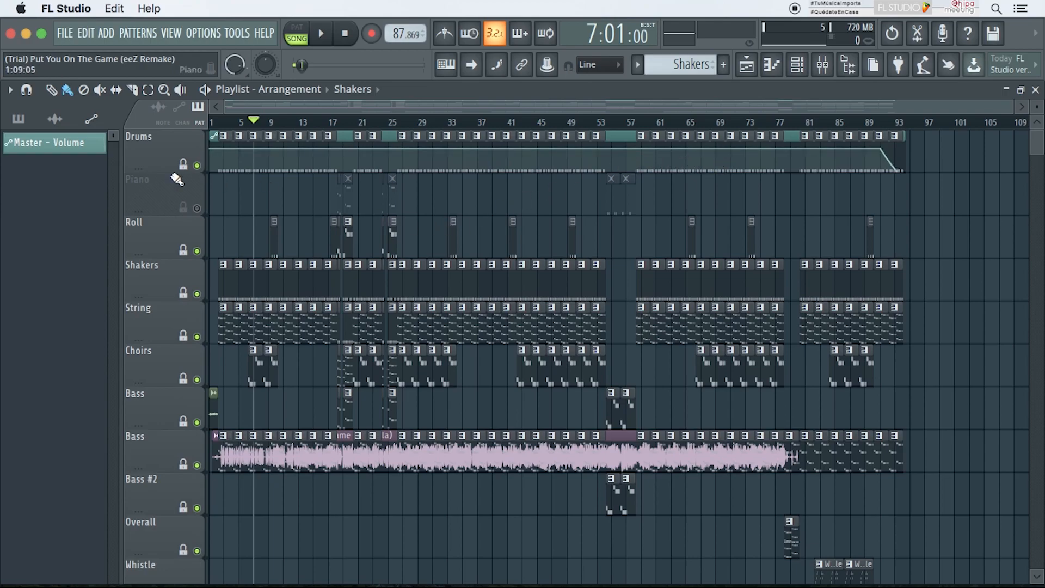
left_click(19, 120)
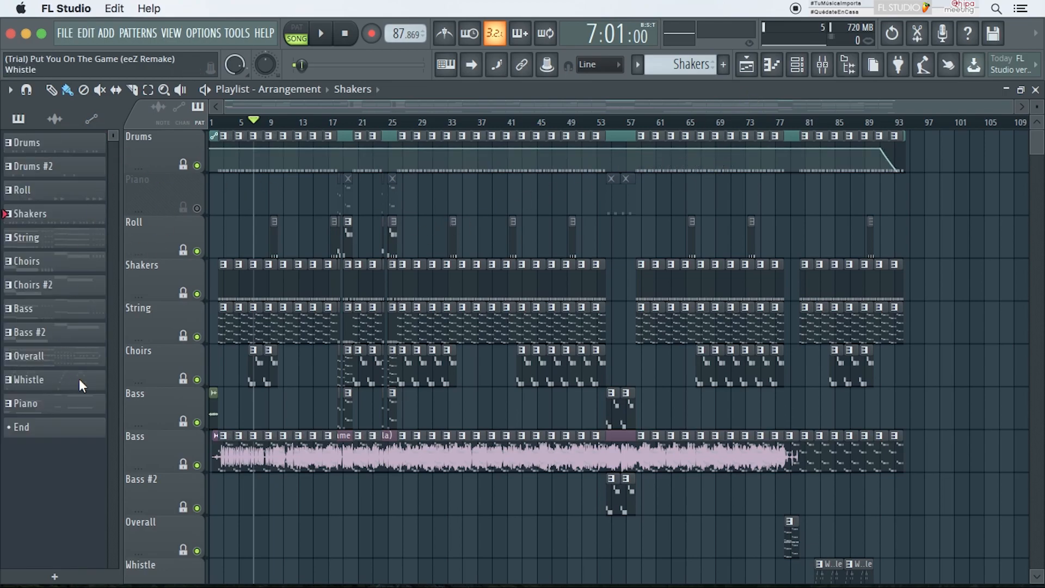
Step: Restore the Playlist, select the Drums pattern and play it in the Channel rack
left_click(1021, 90)
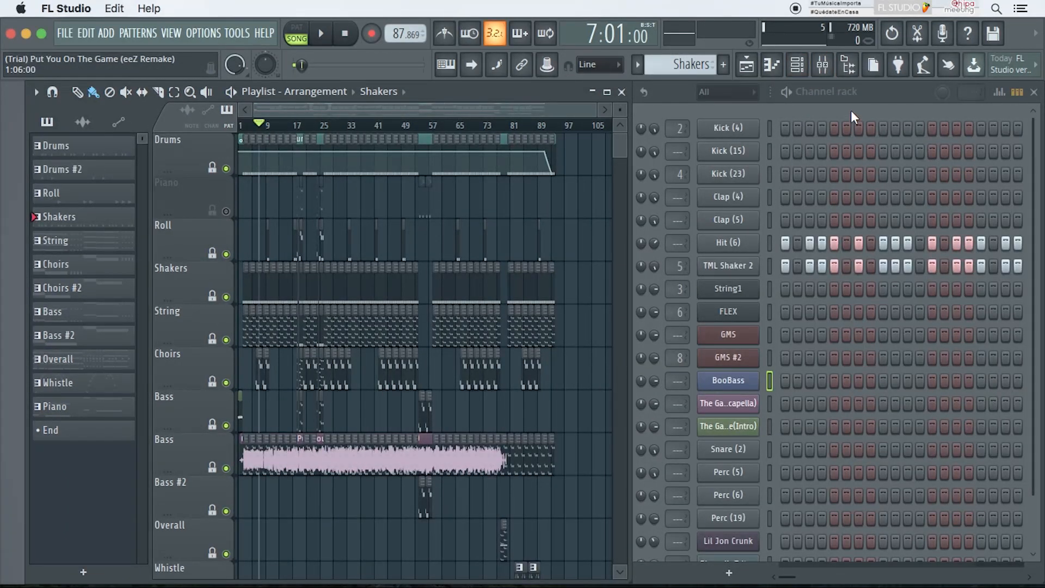
left_click(879, 96)
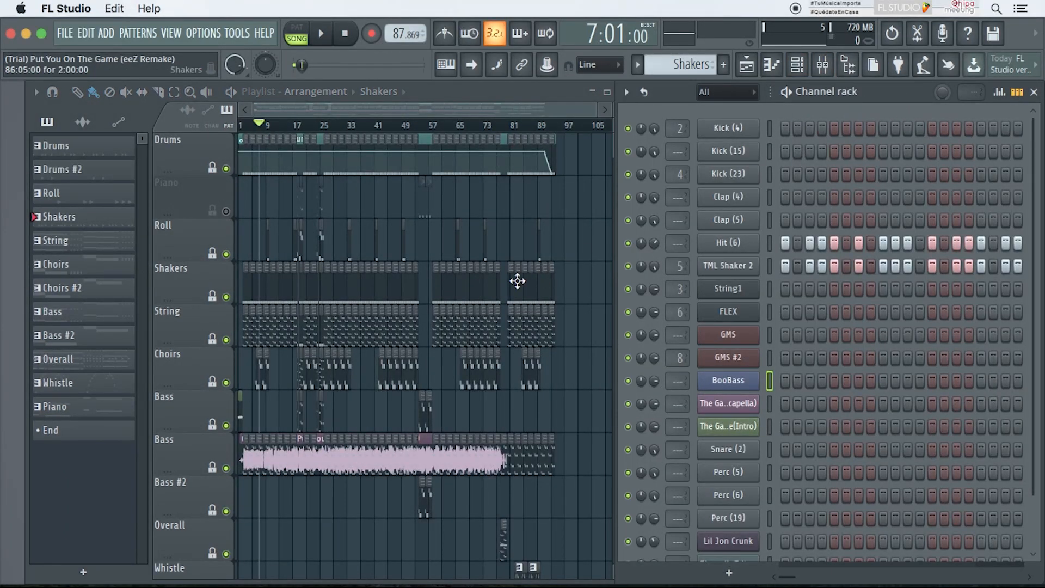
left_click(89, 152)
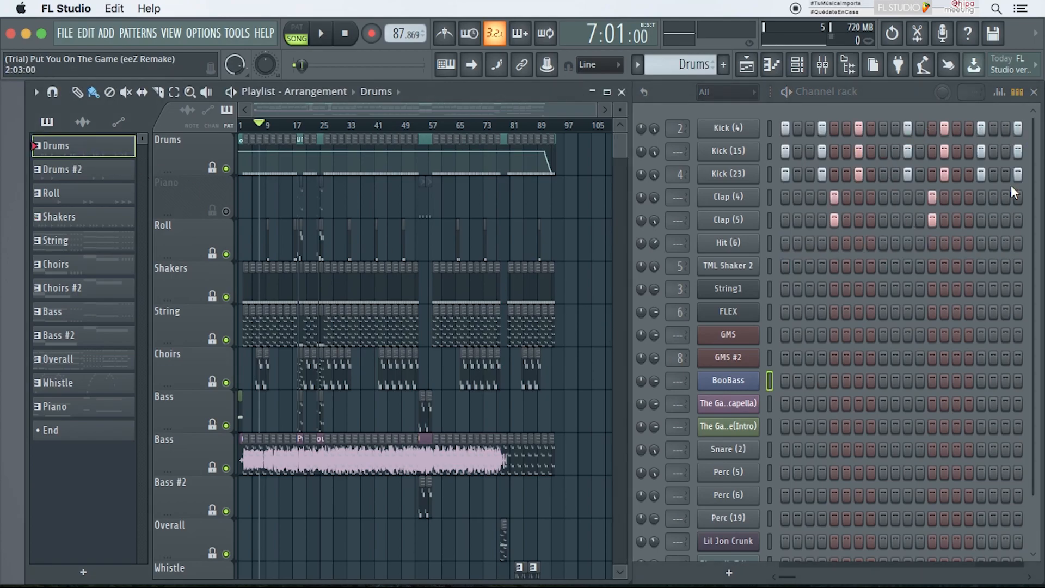
left_click(787, 93)
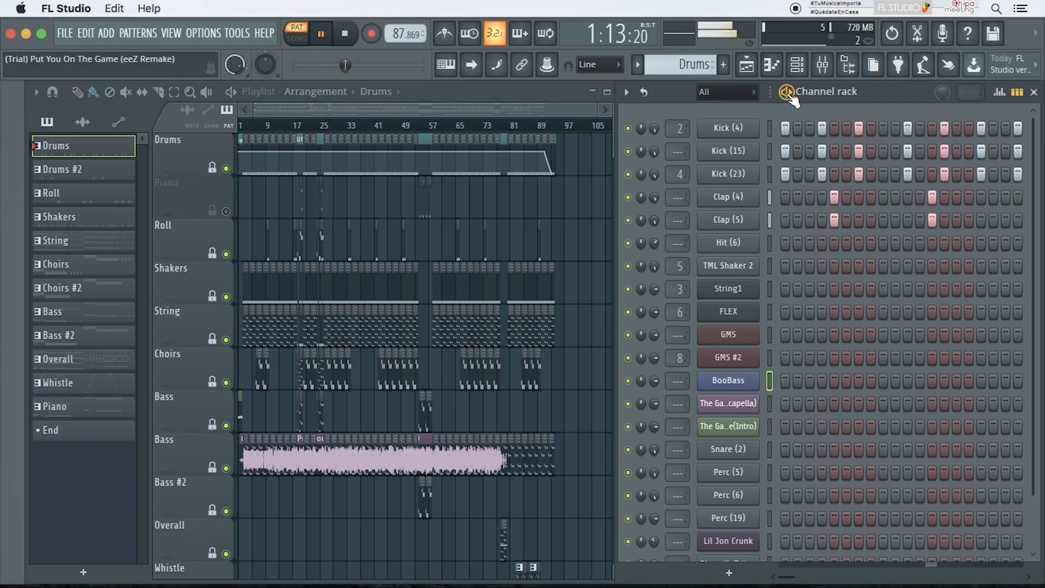
Step: Select the Drums #2 pattern and play it in the Channel rack, then stop it
left_click(791, 96)
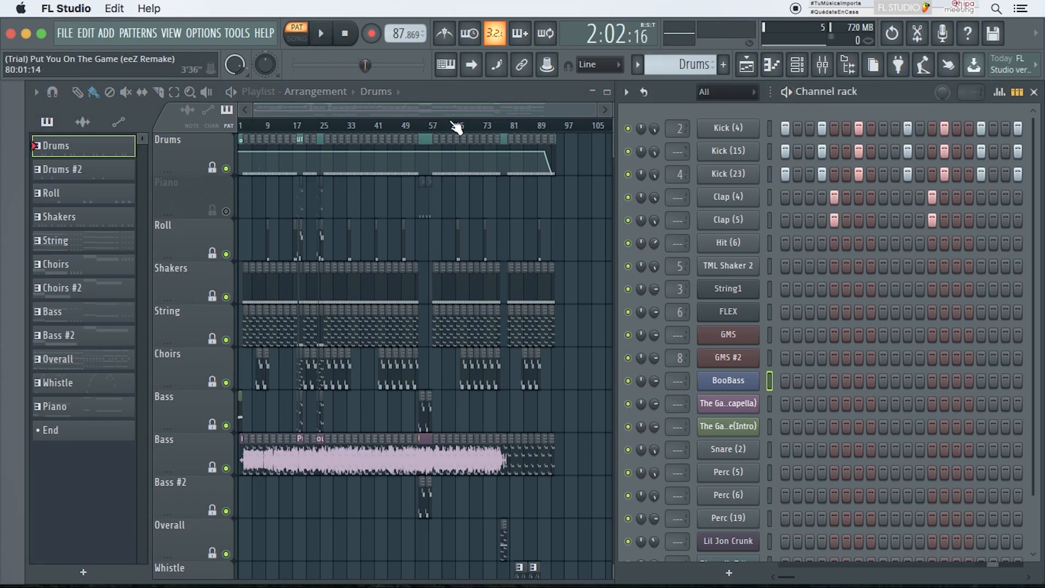
left_click(114, 170)
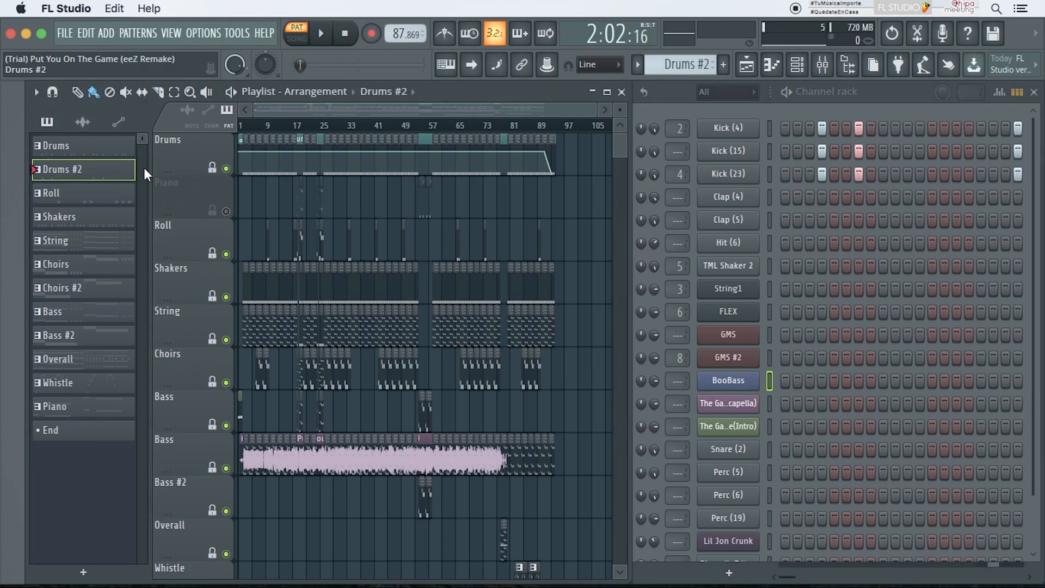
left_click(787, 93)
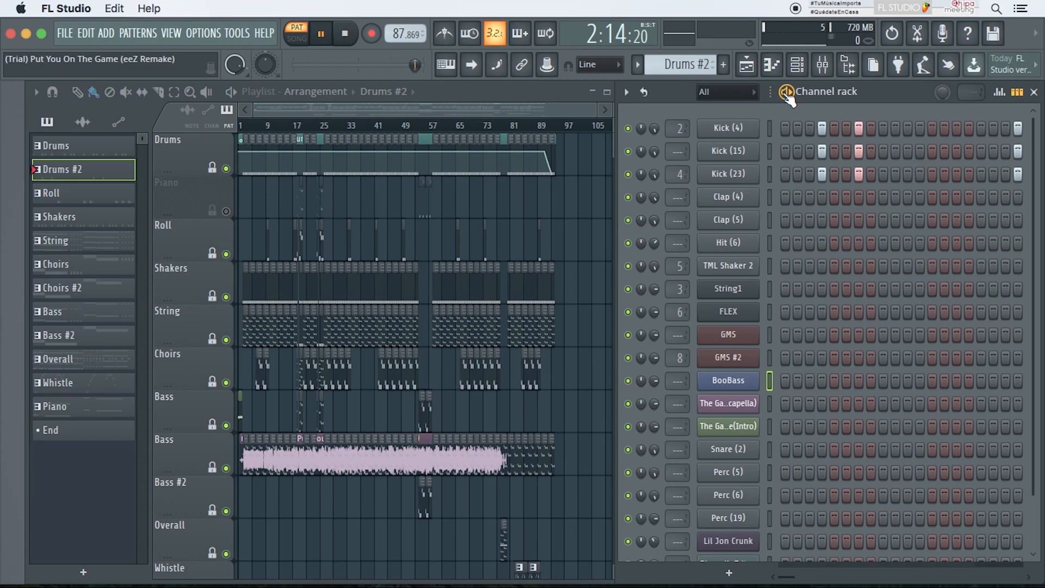
left_click(787, 92)
Step: Select the Roll pattern and play it in the Channel rack, then stop playback
left_click(102, 199)
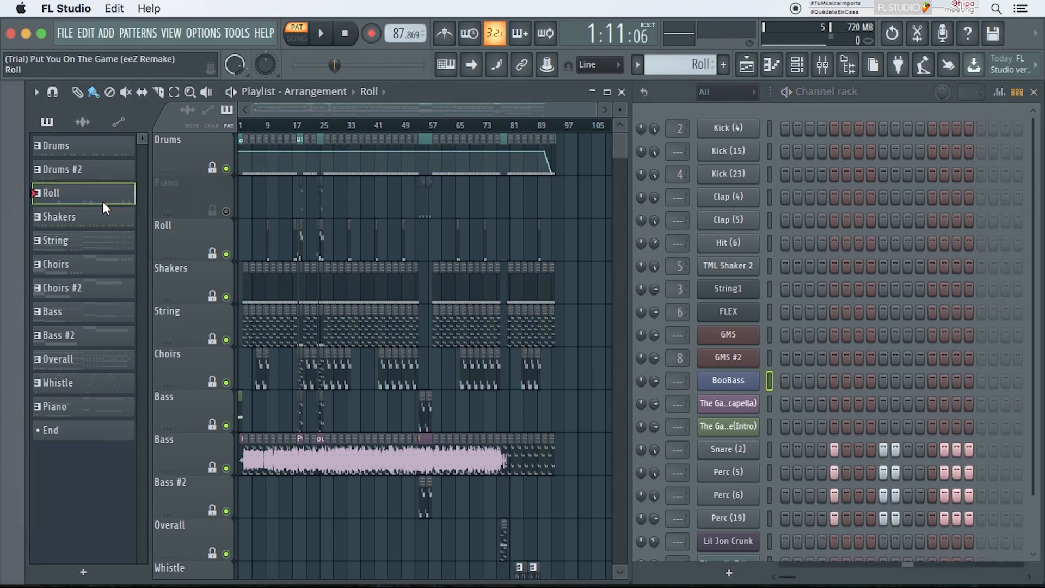
left_click(788, 93)
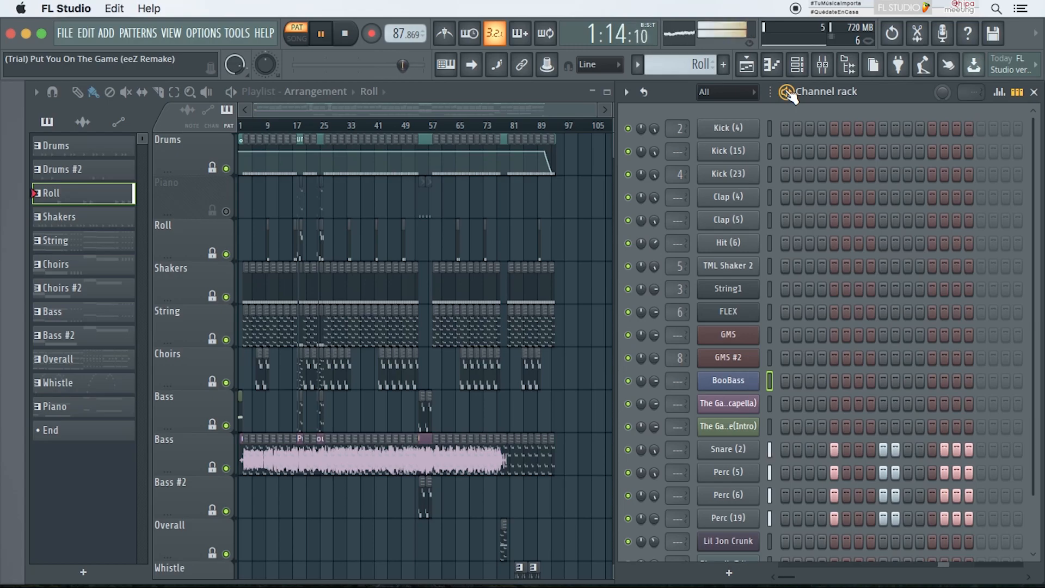
key("space")
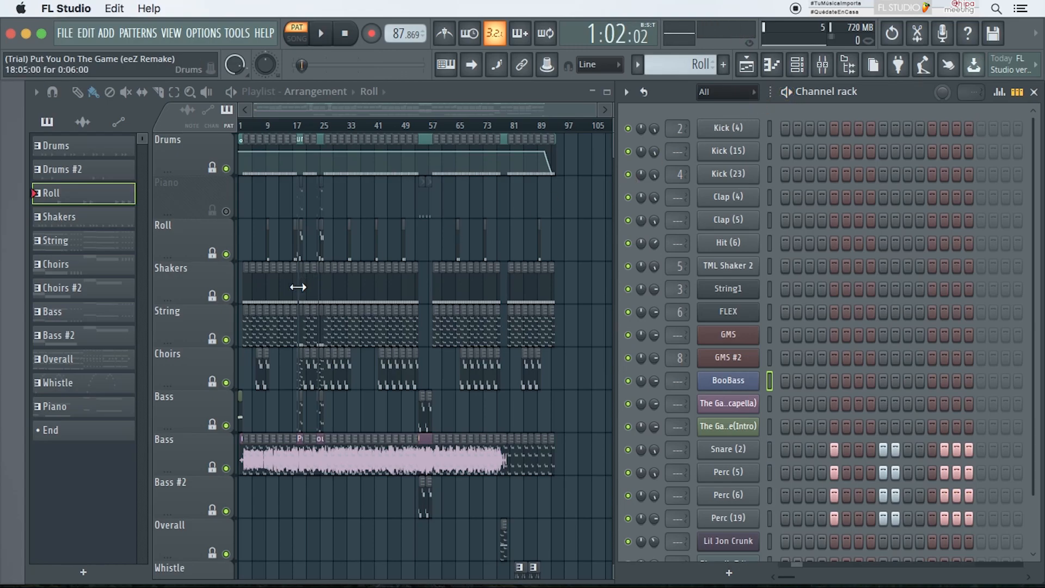
Step: Select each pattern in the picker from String down to End to view its channels in the Channel rack
left_click(106, 253)
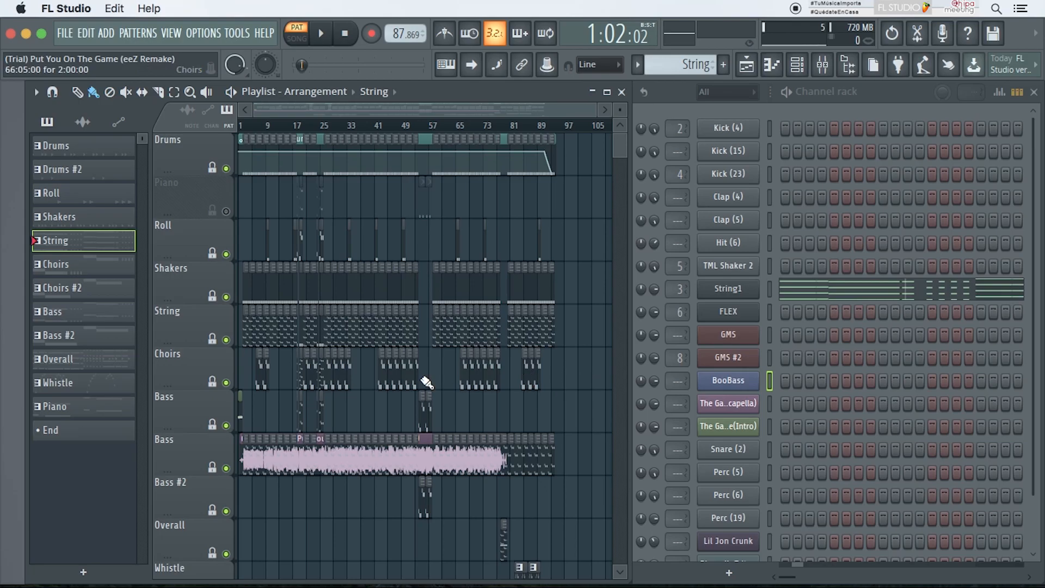
left_click(81, 147)
left_click(80, 170)
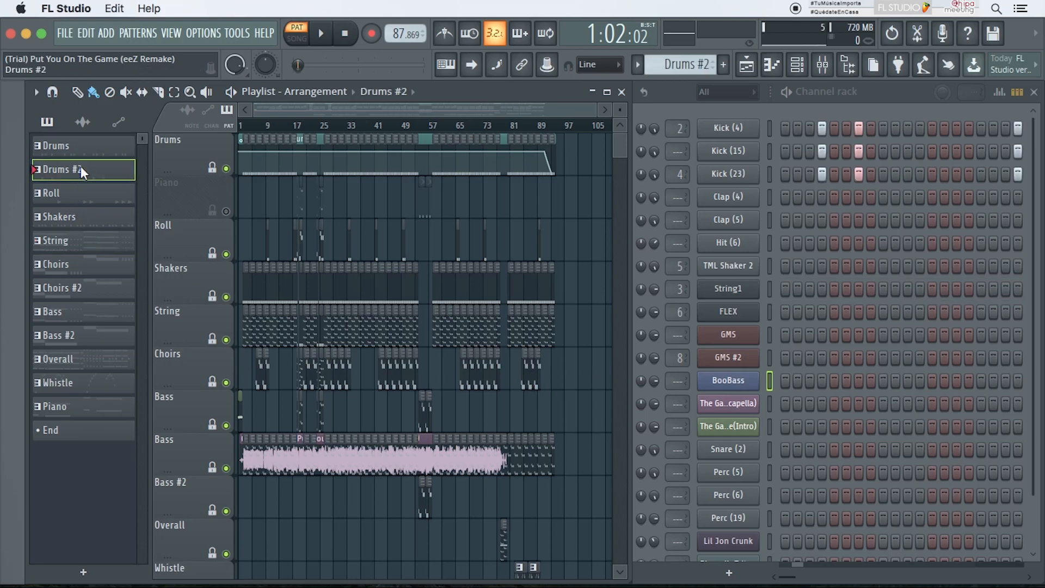
left_click(82, 193)
left_click(82, 216)
left_click(80, 240)
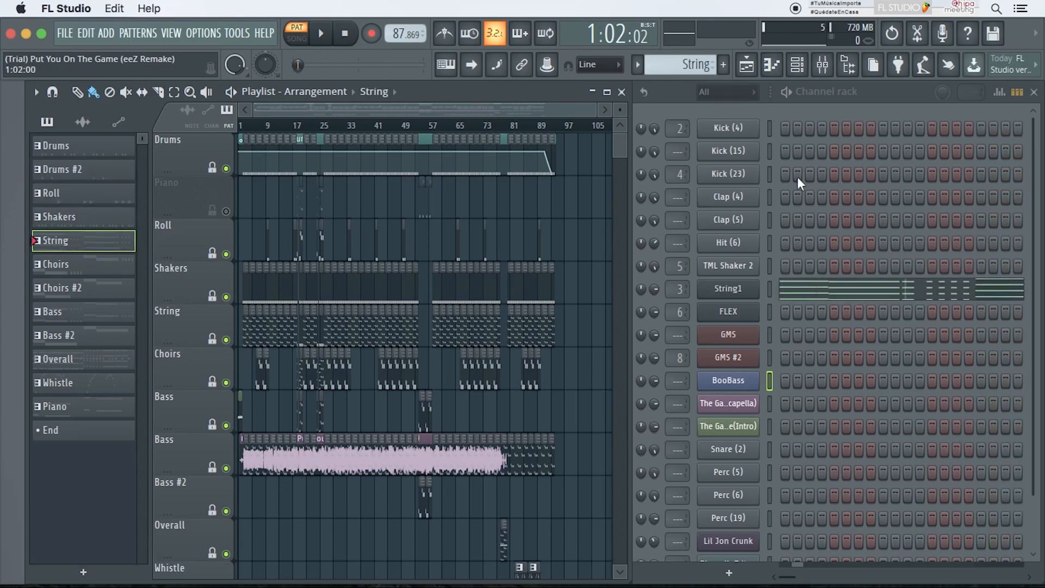
left_click(113, 263)
left_click(105, 287)
left_click(104, 311)
left_click(105, 338)
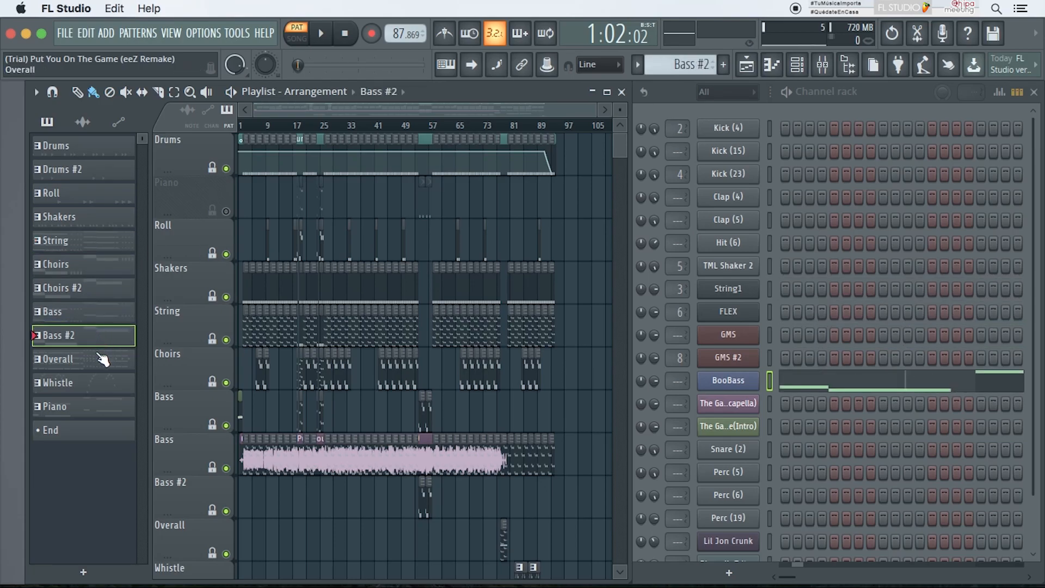
left_click(103, 359)
left_click(97, 383)
left_click(101, 407)
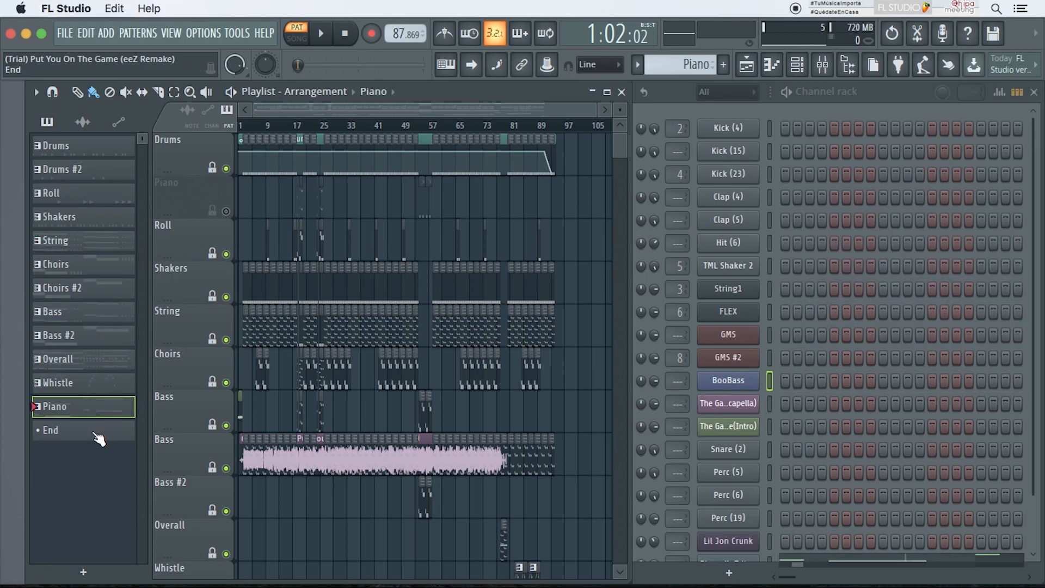
left_click(96, 435)
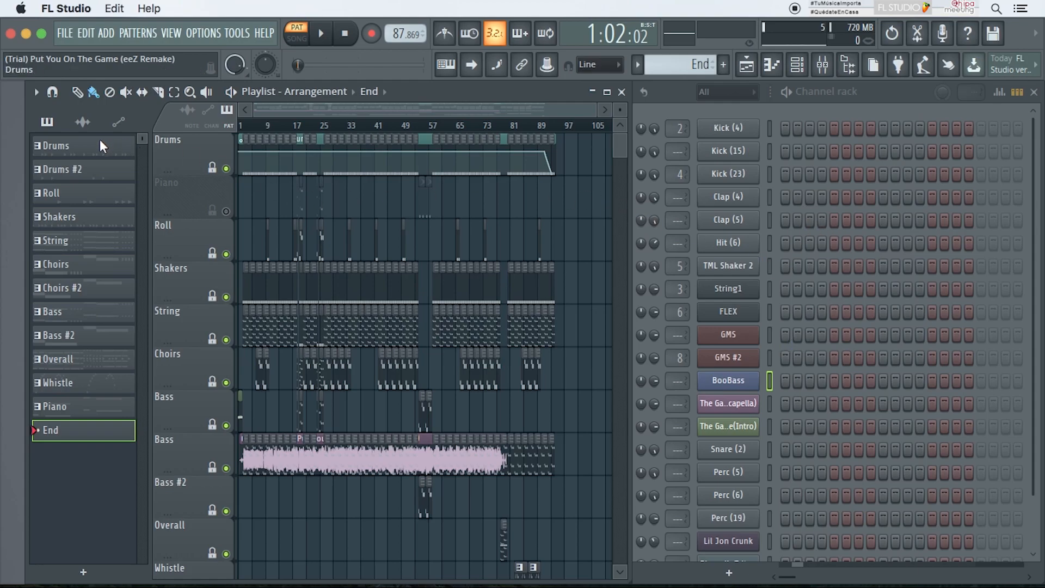
Step: Step through the patterns again from Drums to Bass, then select a Choirs clip in the Playlist
left_click(70, 143)
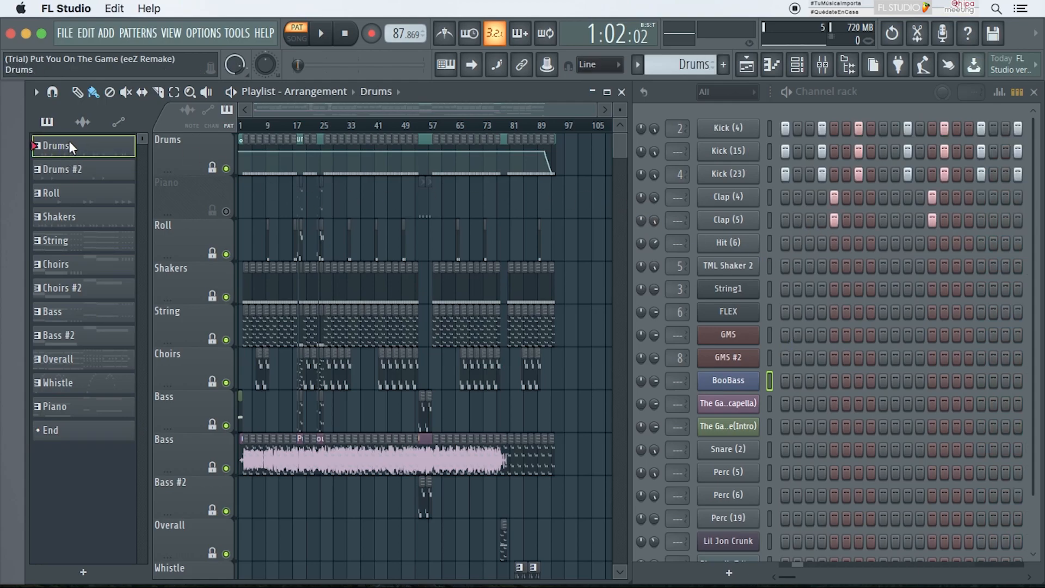
left_click(65, 170)
left_click(66, 193)
left_click(66, 214)
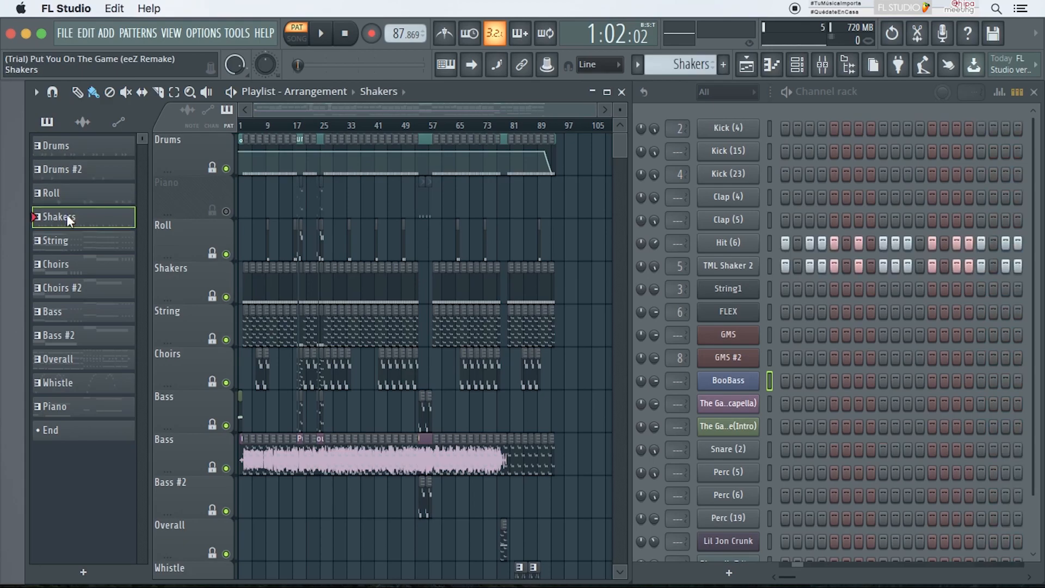
left_click(67, 238)
left_click(71, 266)
left_click(72, 287)
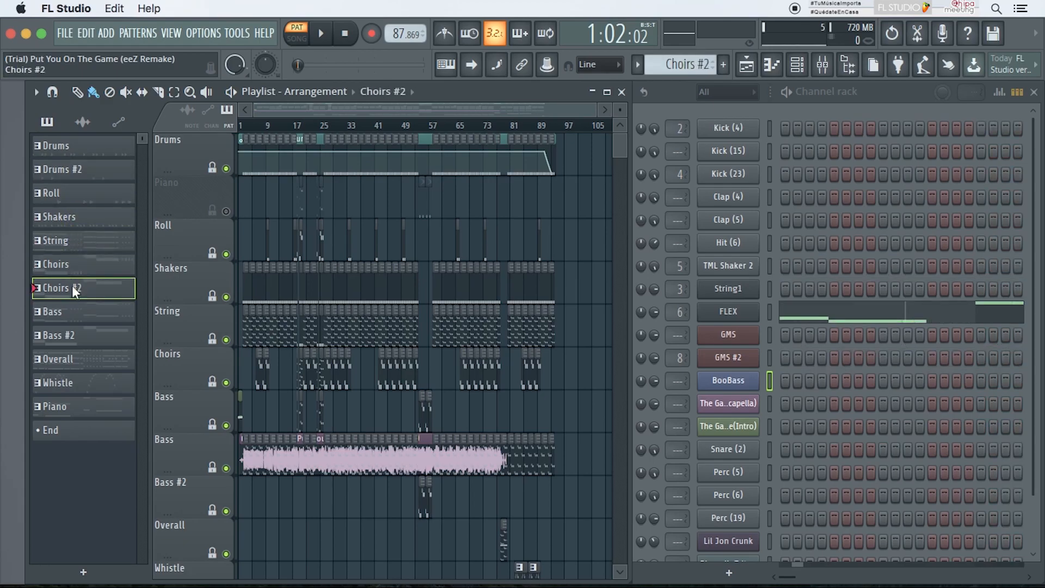
left_click(86, 152)
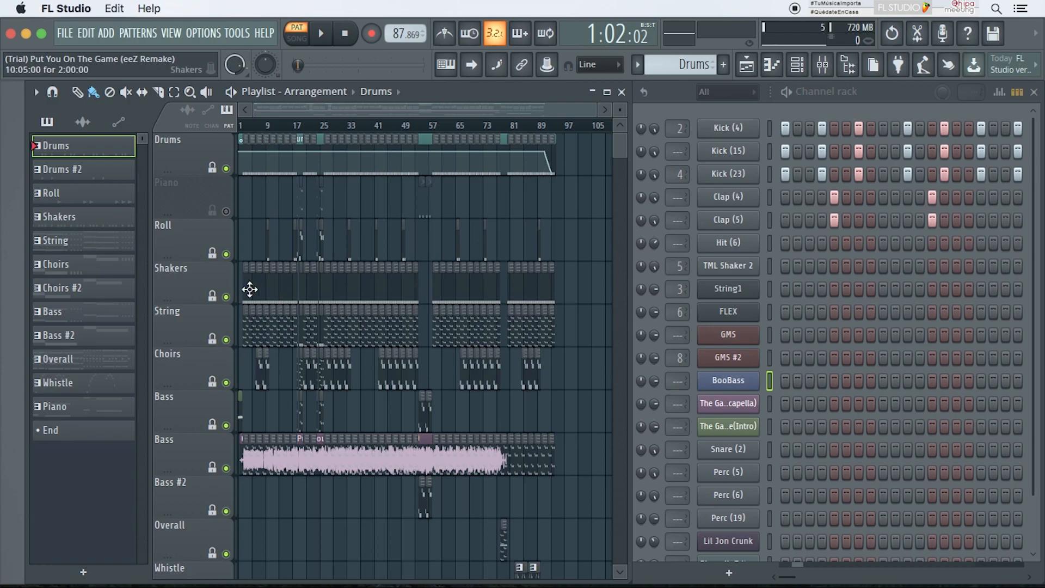
left_click(85, 170)
left_click(83, 195)
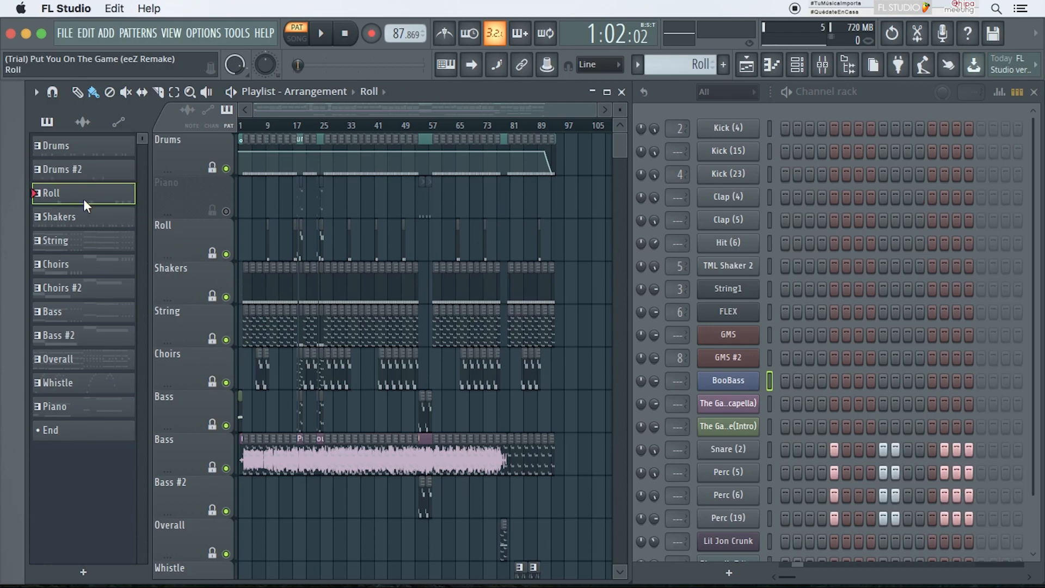
left_click(83, 217)
left_click(83, 240)
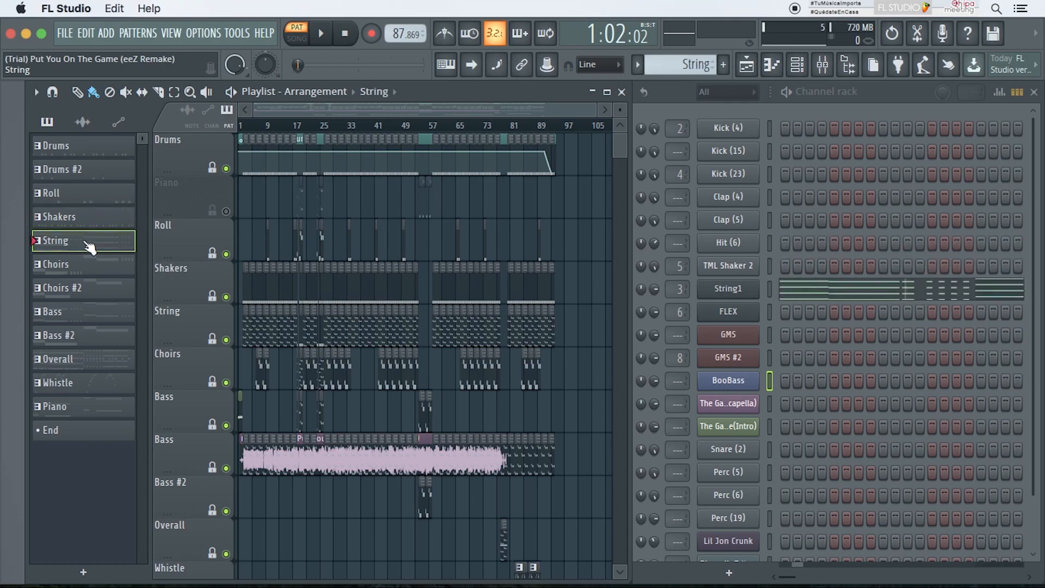
left_click(84, 264)
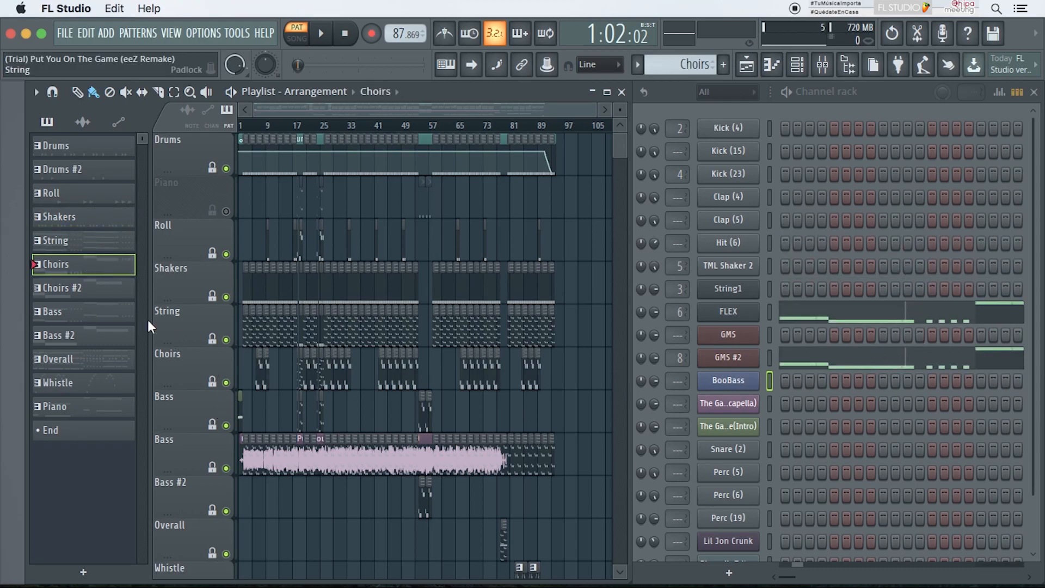
left_click(107, 295)
left_click(103, 309)
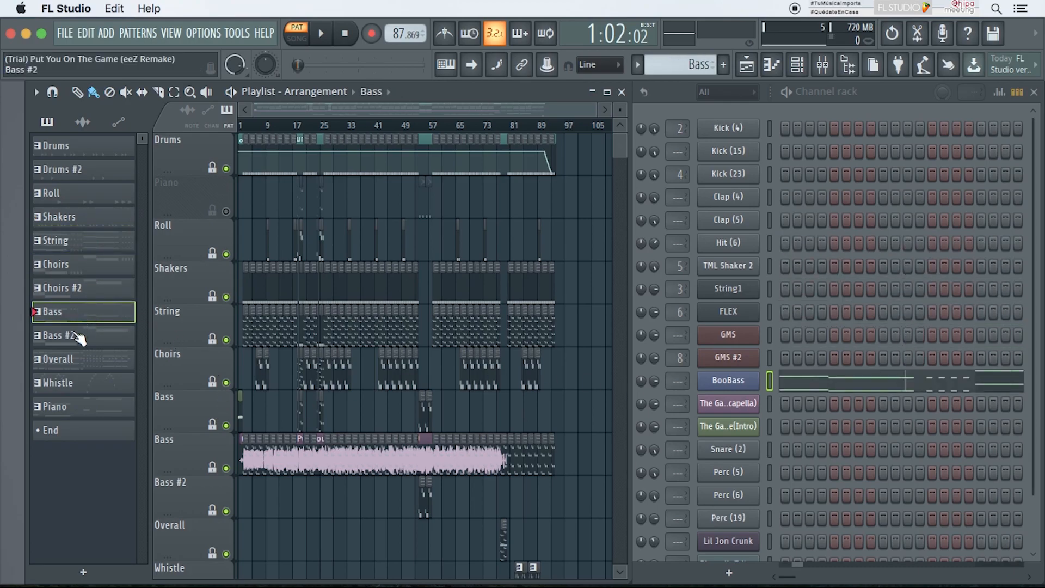
left_click(306, 367)
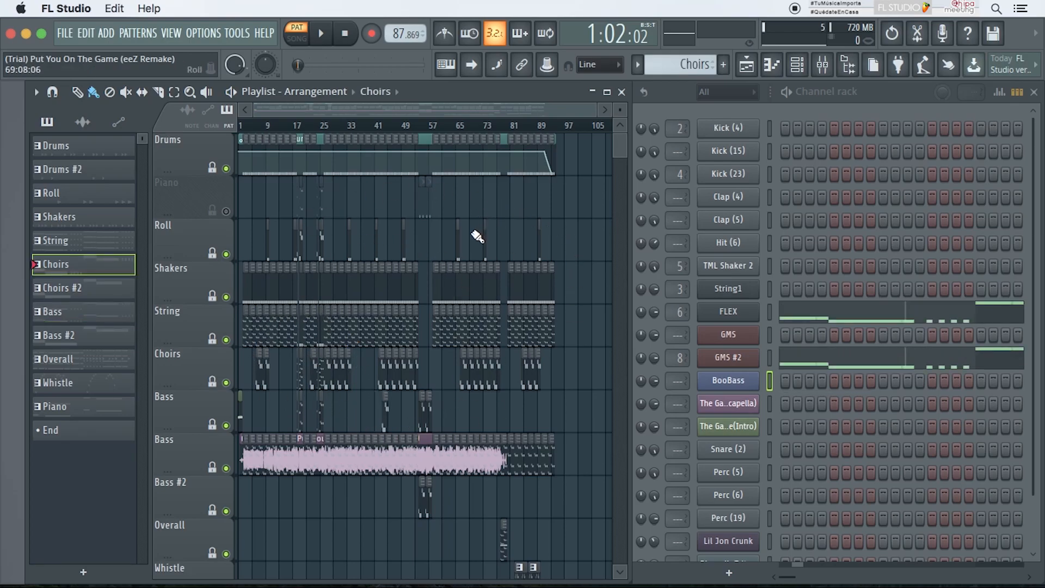
Step: Play the whole arrangement in song mode with the Playlist maximized, zooming in and out to follow the clips, then stop
left_click(231, 92)
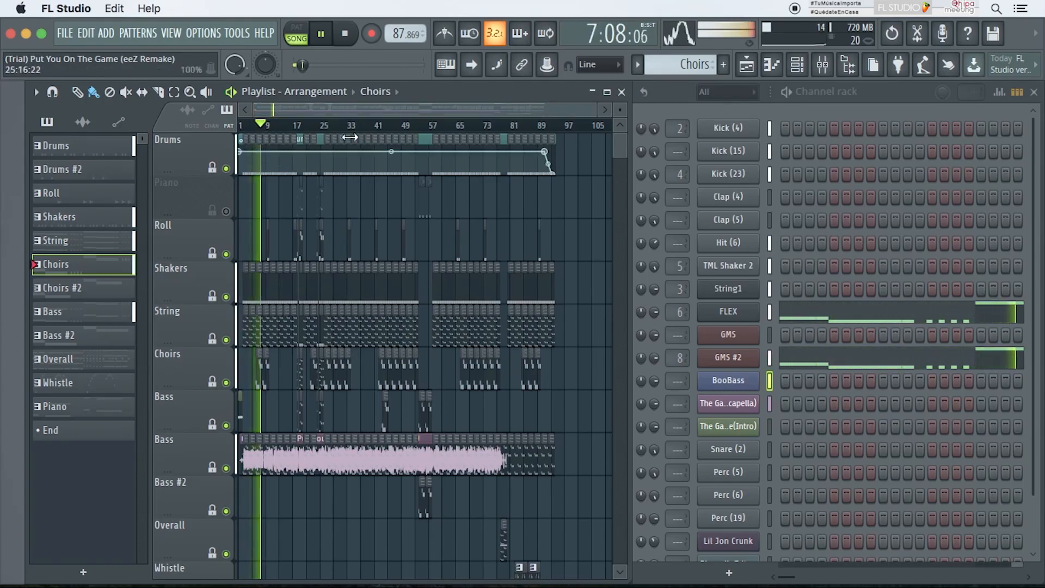
left_click(607, 92)
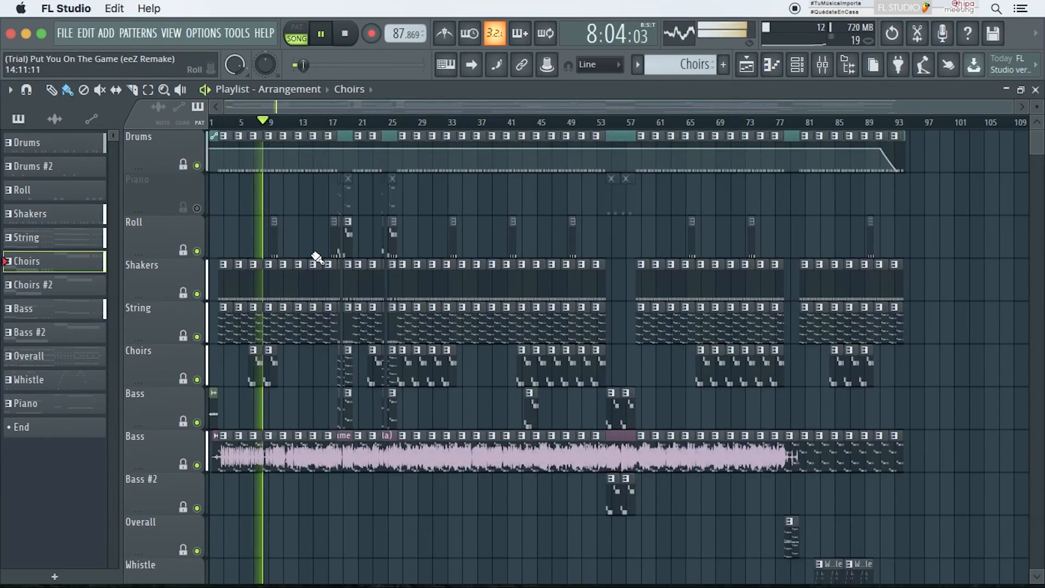
scroll(296, 284, "down", 3, "alt")
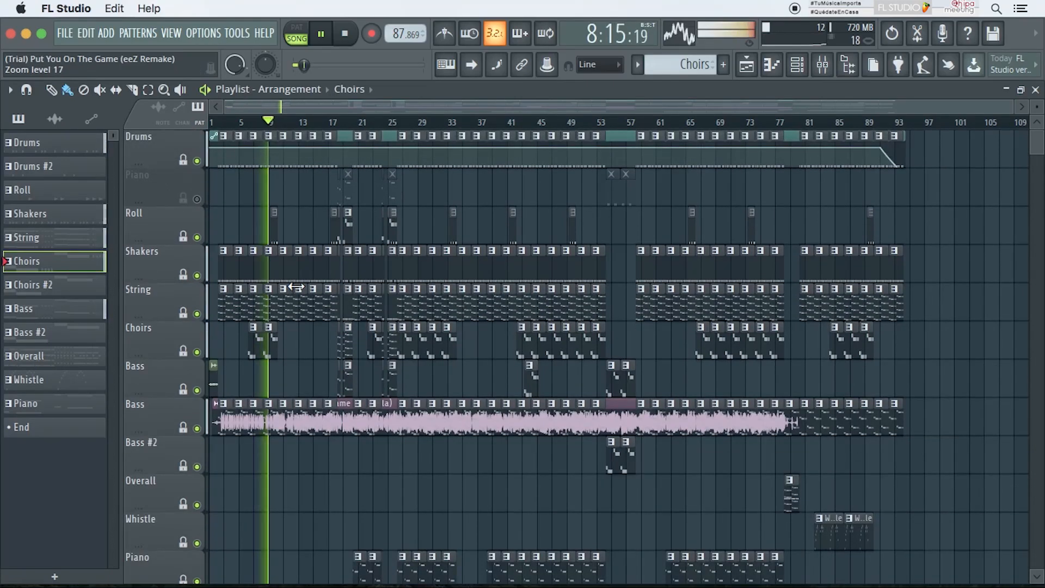
scroll(296, 287, "up", 5)
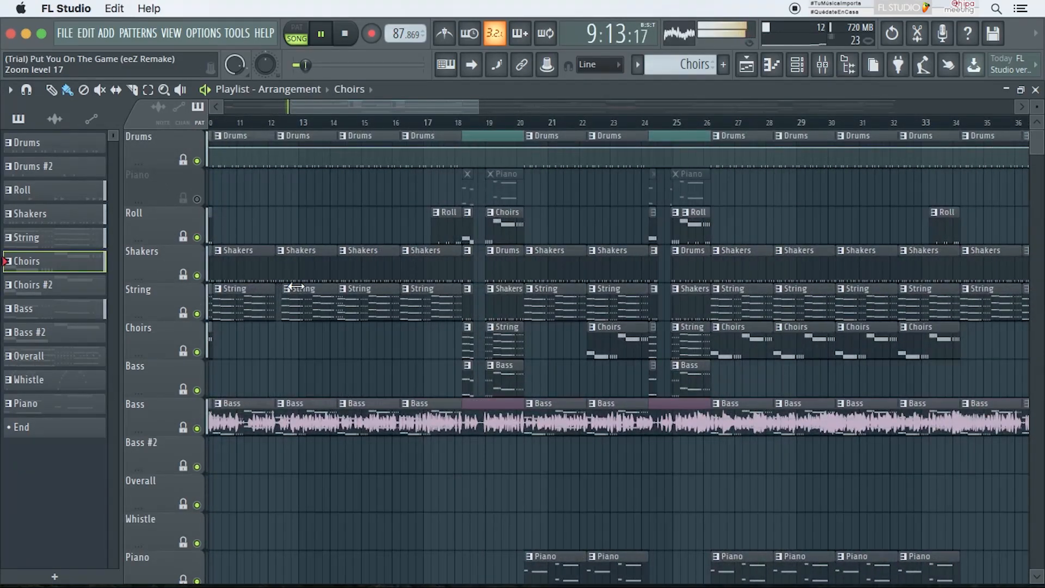
scroll(296, 287, "down", 2)
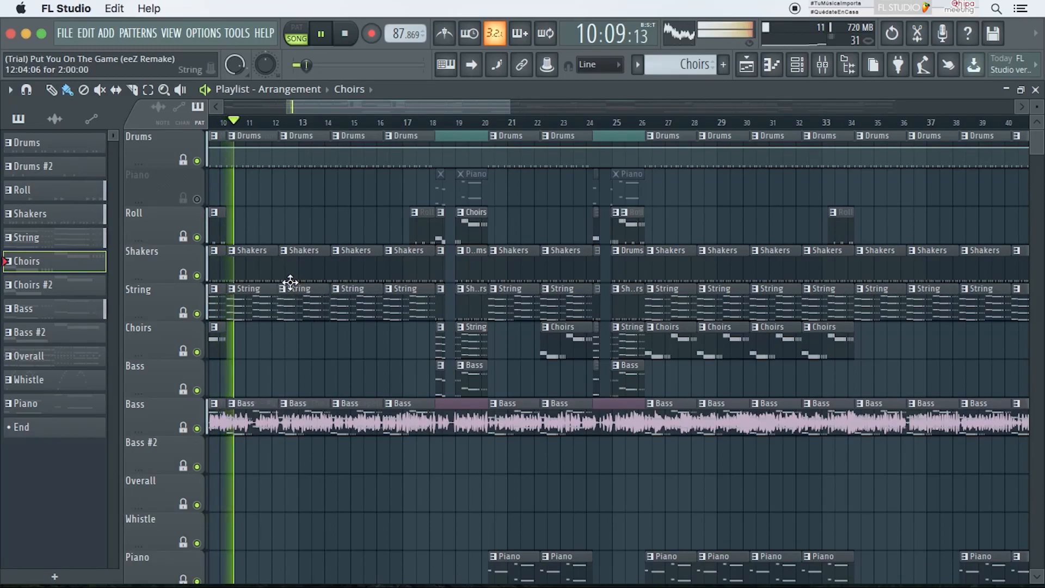
scroll(292, 282, "up", 1)
scroll(277, 279, "up", 1)
scroll(276, 185, "up", 3, "alt")
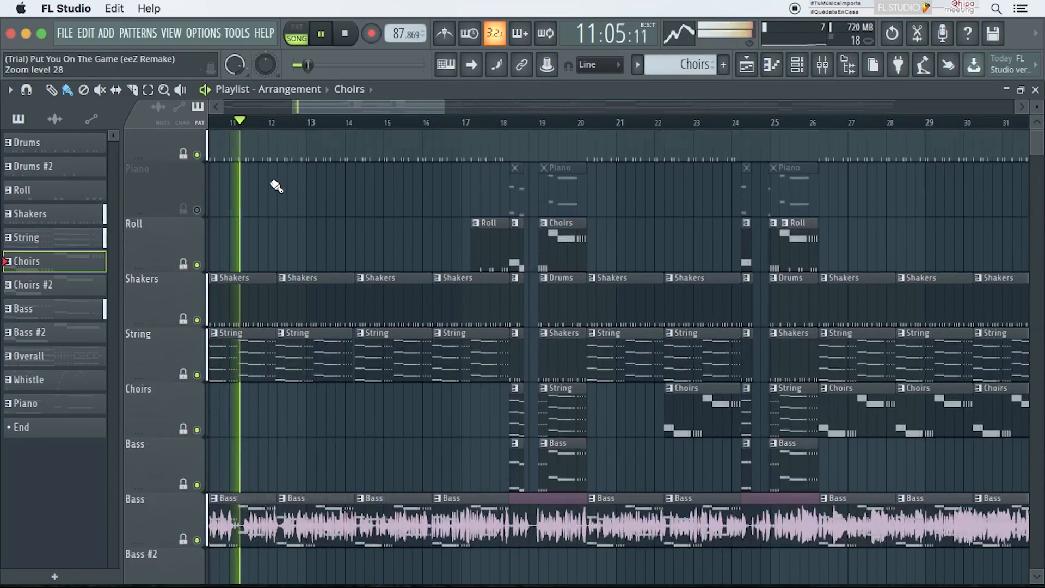
scroll(276, 186, "down", 2)
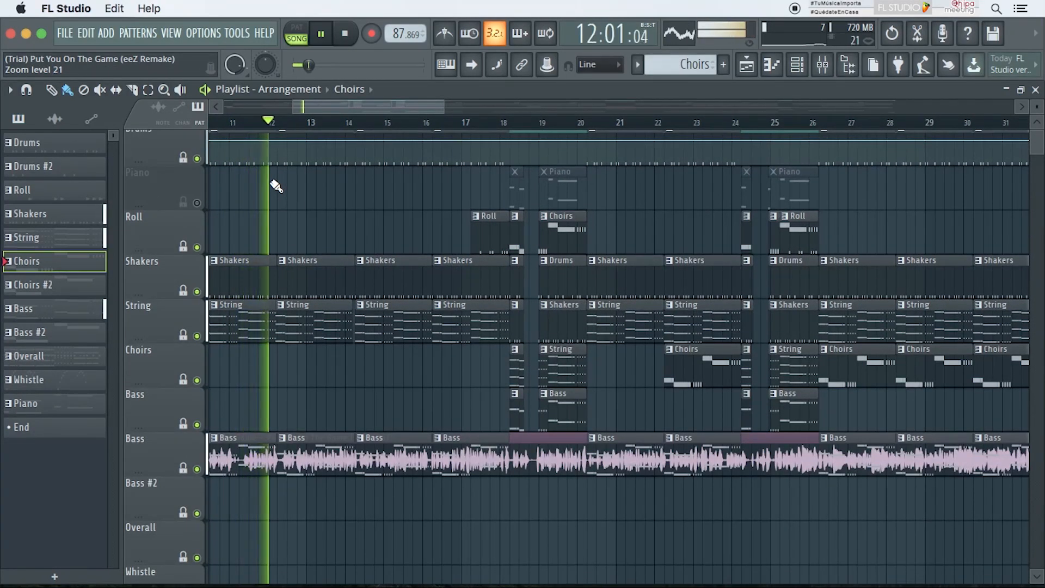
scroll(376, 230, "down", 3, "alt")
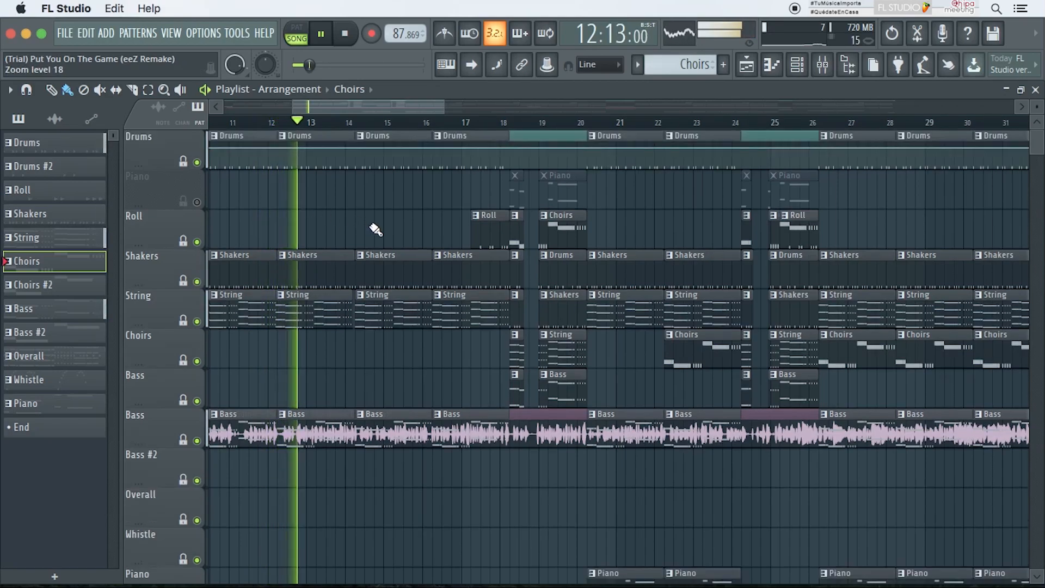
scroll(376, 229, "down", 2, "alt")
scroll(375, 228, "down", 4)
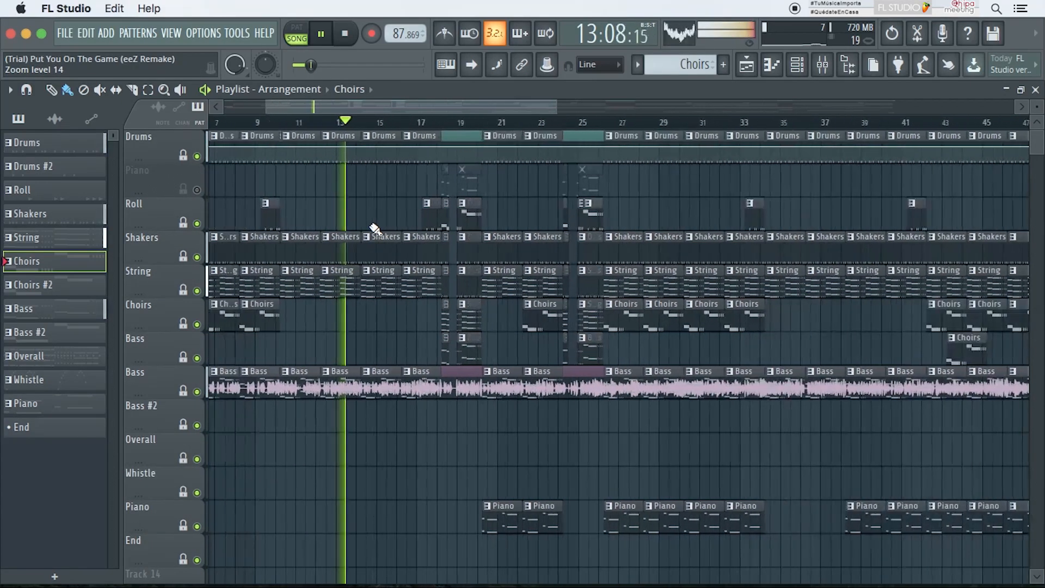
scroll(375, 229, "down", 5)
key("space")
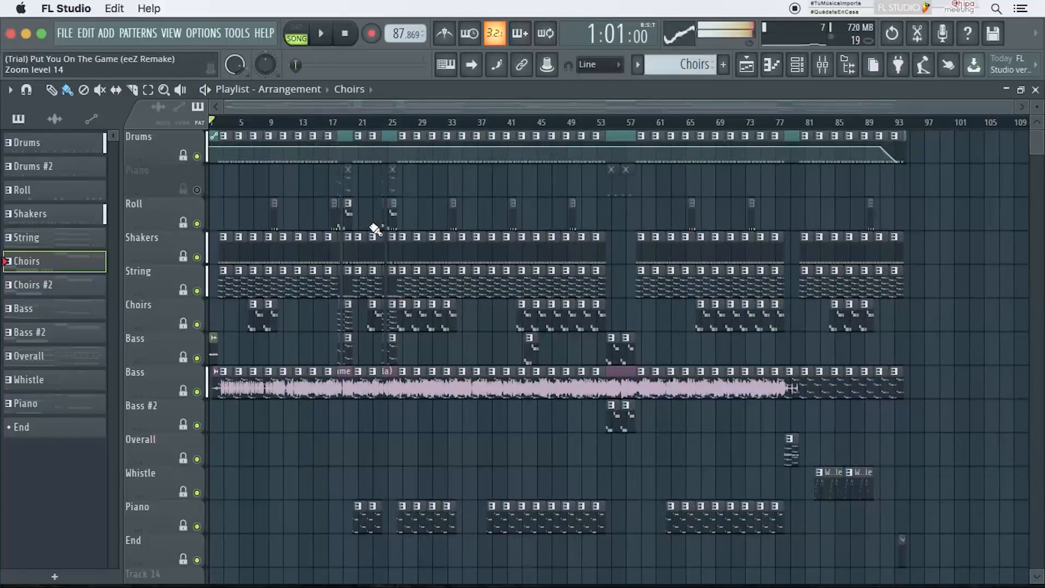